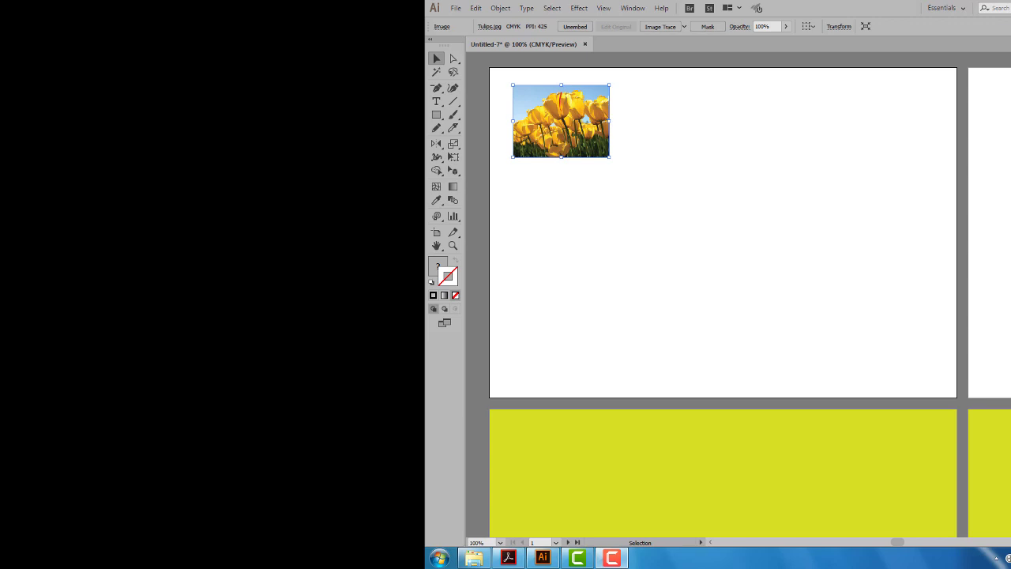
# Step: Float the Transparency panel on the canvas beside the tulip photo, showing Normal at 100% opacity
pyautogui.click(640, 11)
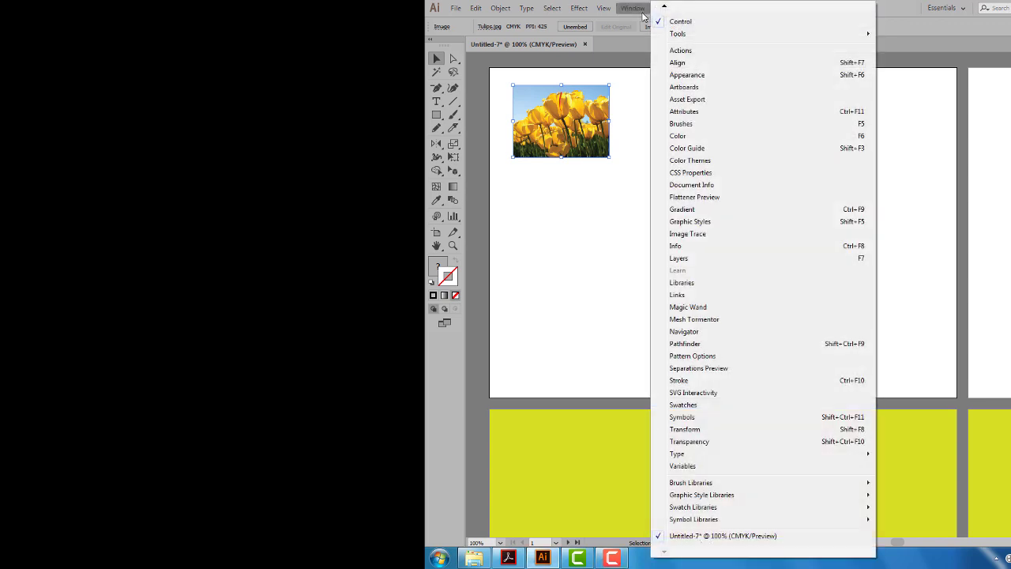
pyautogui.click(757, 444)
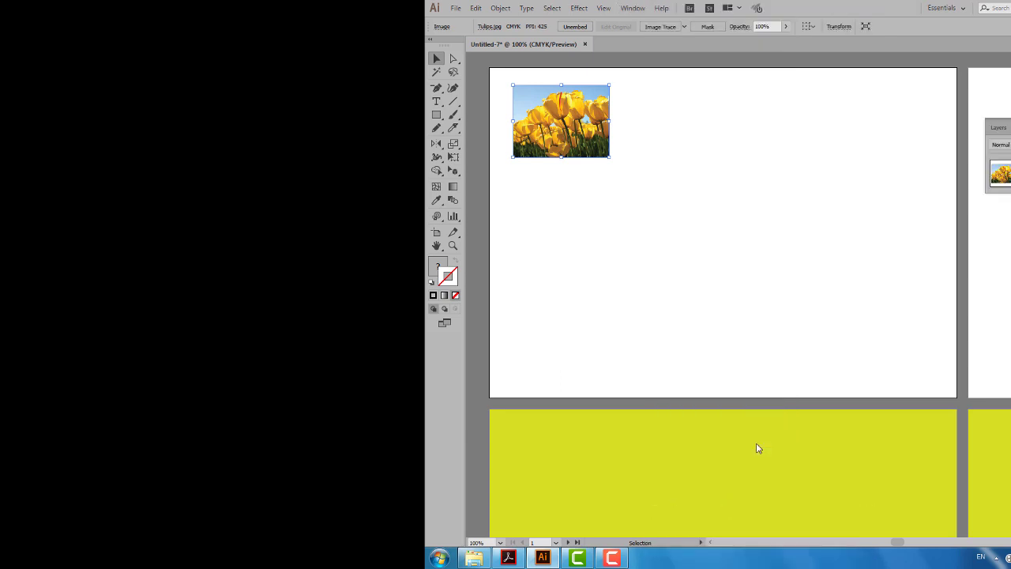
pyautogui.moveTo(998, 127)
pyautogui.mouseDown()
pyautogui.moveTo(800, 164)
pyautogui.moveTo(855, 119)
pyautogui.mouseUp()
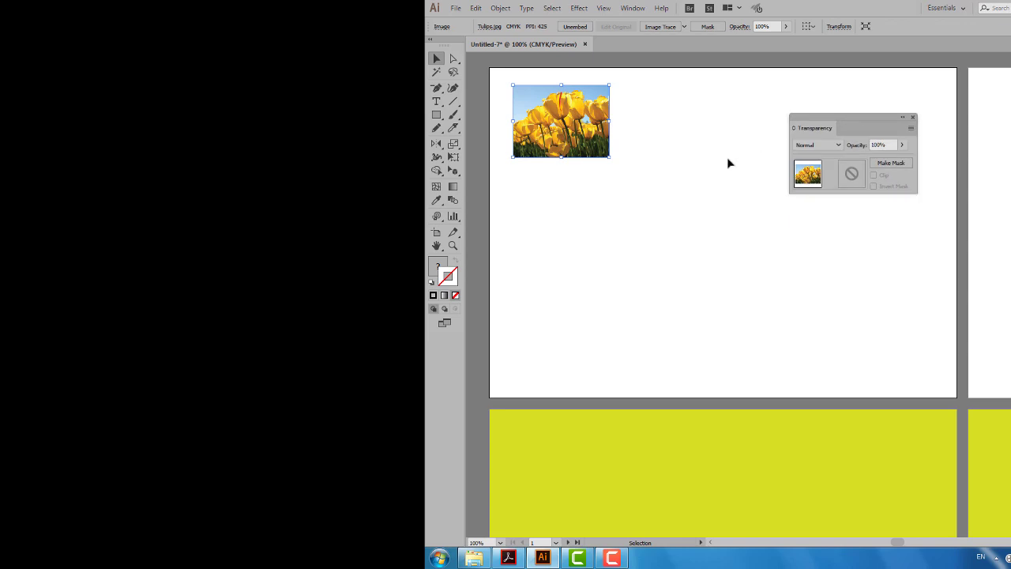
pyautogui.click(716, 168)
pyautogui.click(891, 144)
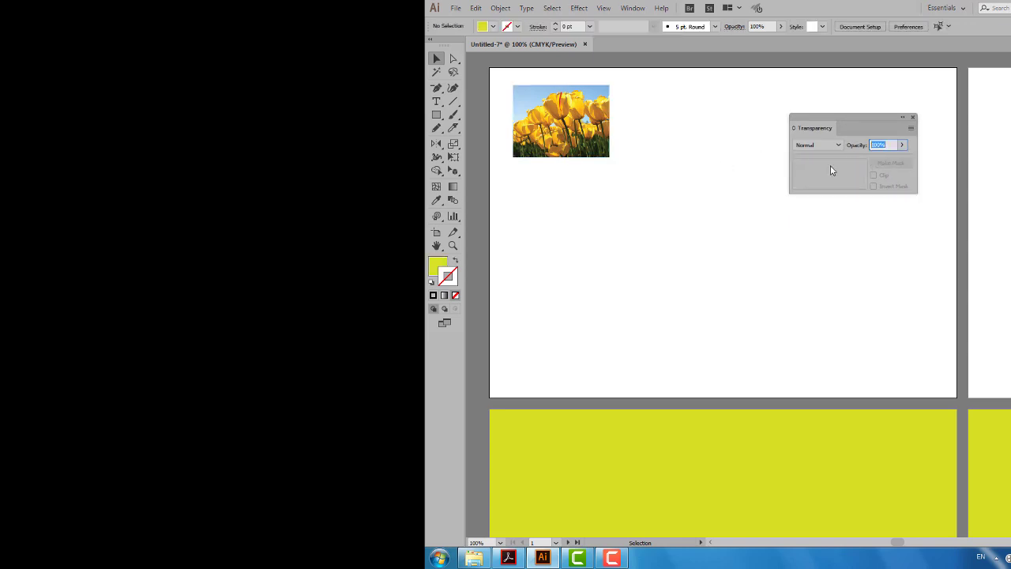
pyautogui.click(723, 155)
pyautogui.click(597, 139)
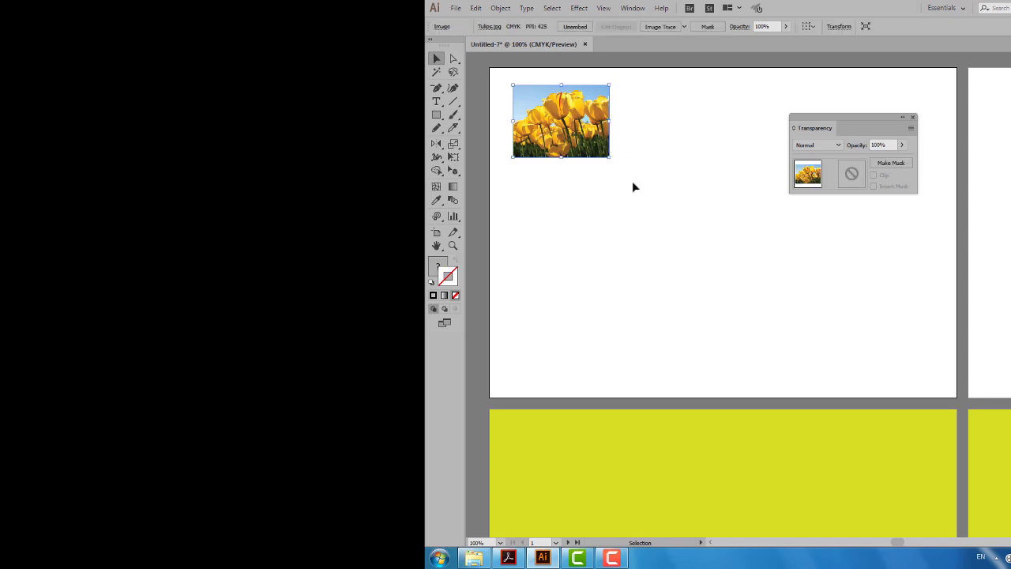
pyautogui.click(536, 183)
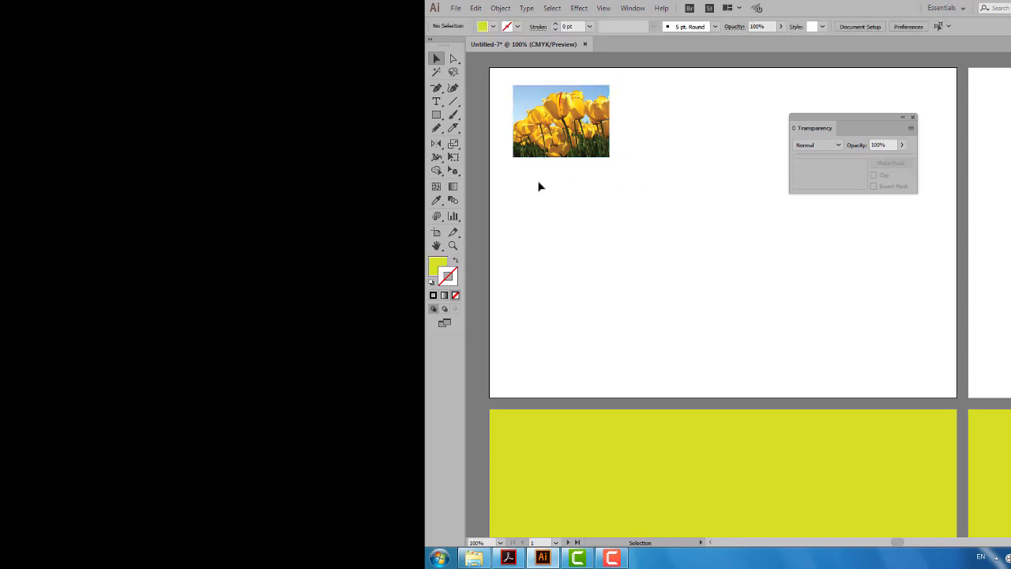
# Step: Draw a rectangle covering the tulip photo and give it a gradient fill
pyautogui.click(437, 116)
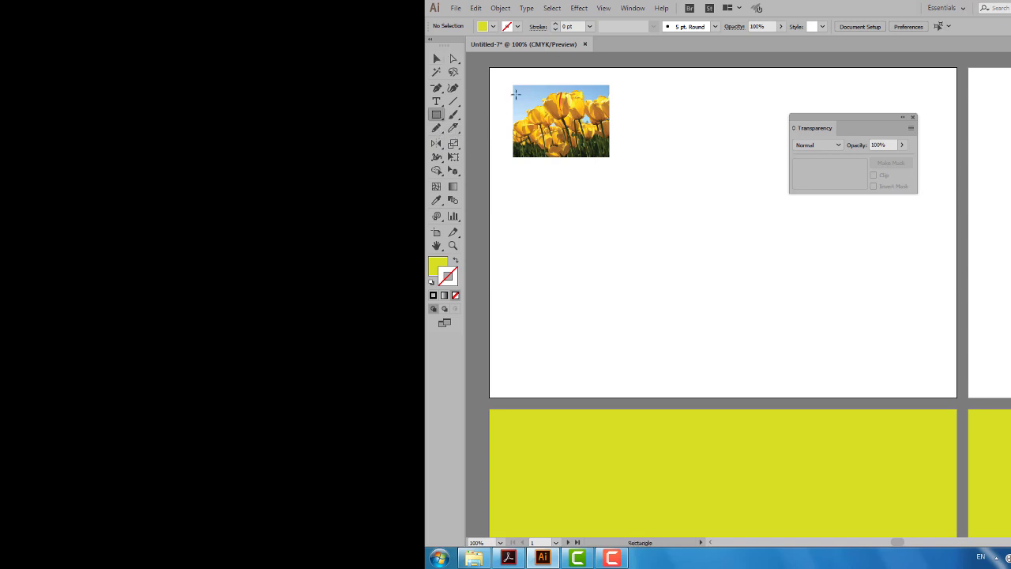
pyautogui.moveTo(512, 84); pyautogui.dragTo(610, 156)
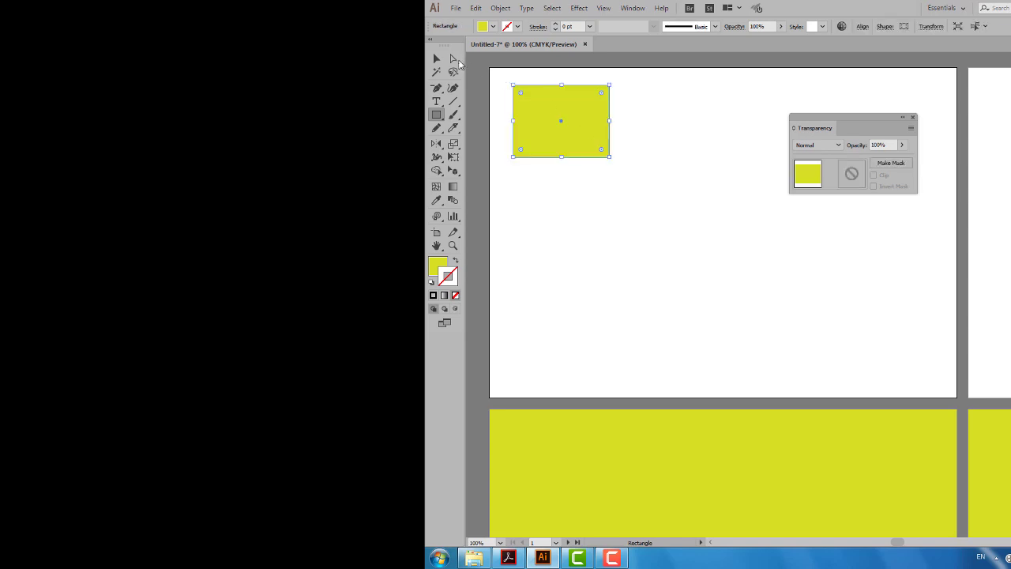
pyautogui.click(444, 294)
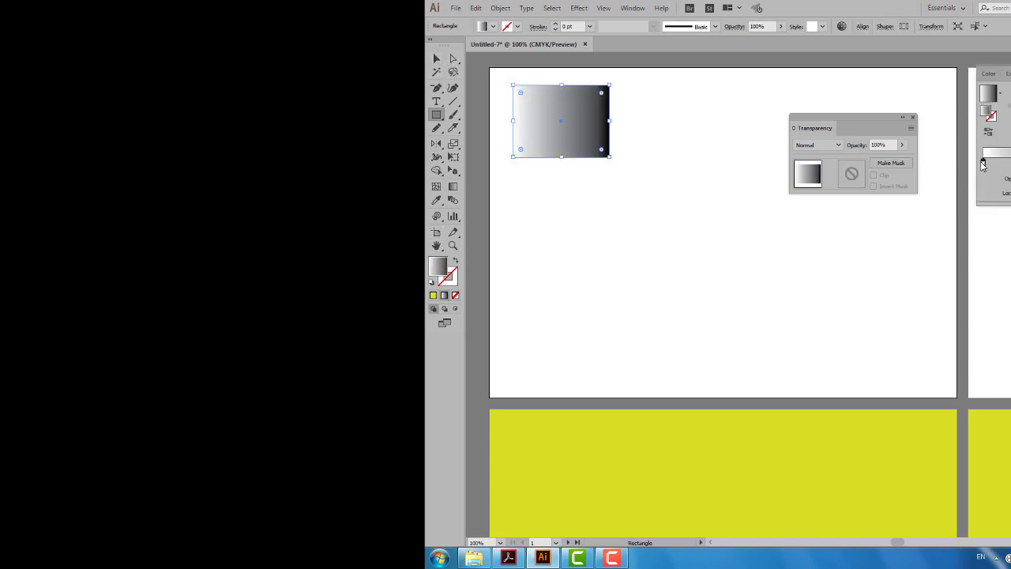
# Step: Colour the gradient stops green, red, orange and purple from the swatch popup
pyautogui.doubleClick(984, 164)
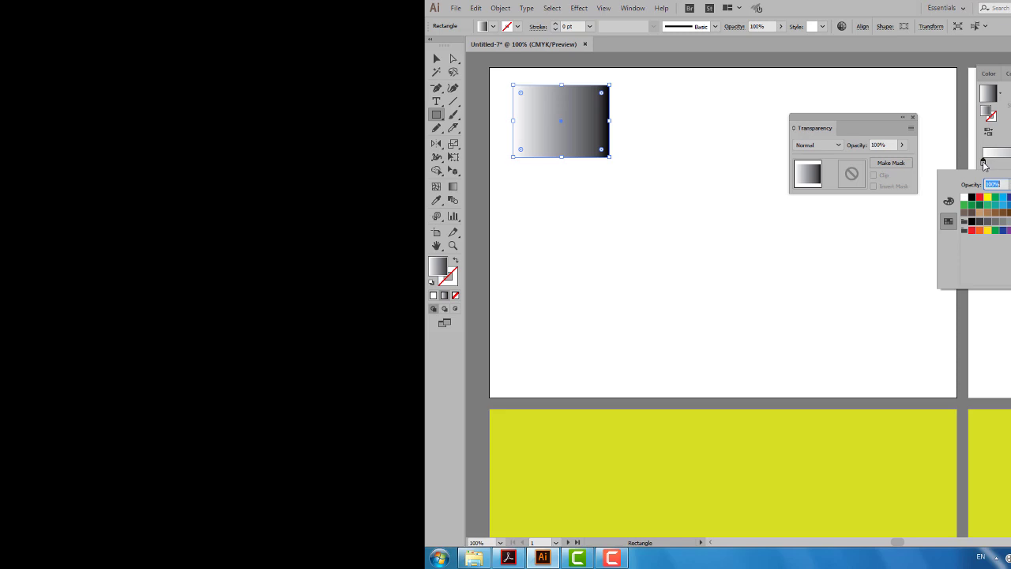
pyautogui.click(980, 204)
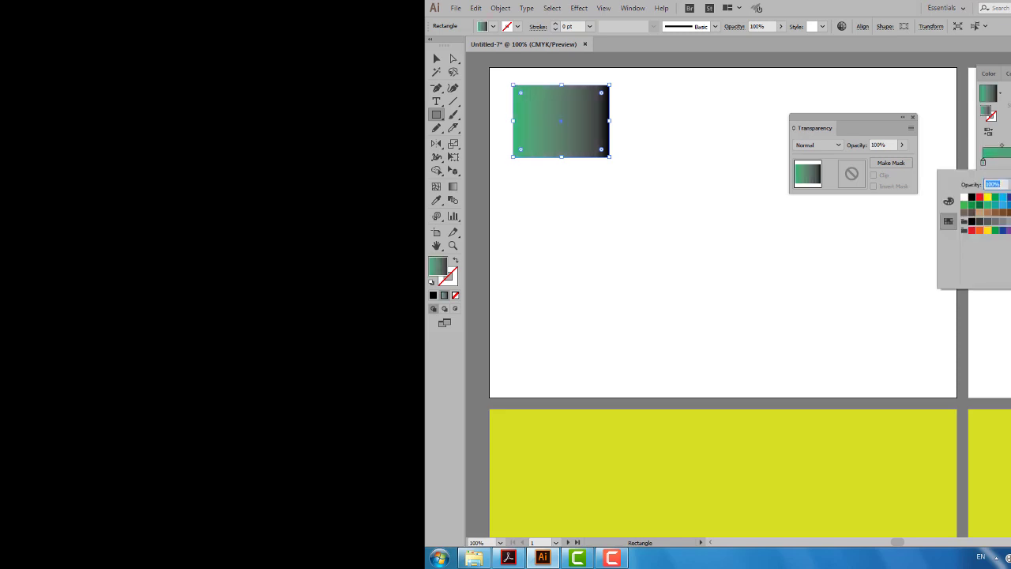
pyautogui.click(980, 197)
pyautogui.click(980, 230)
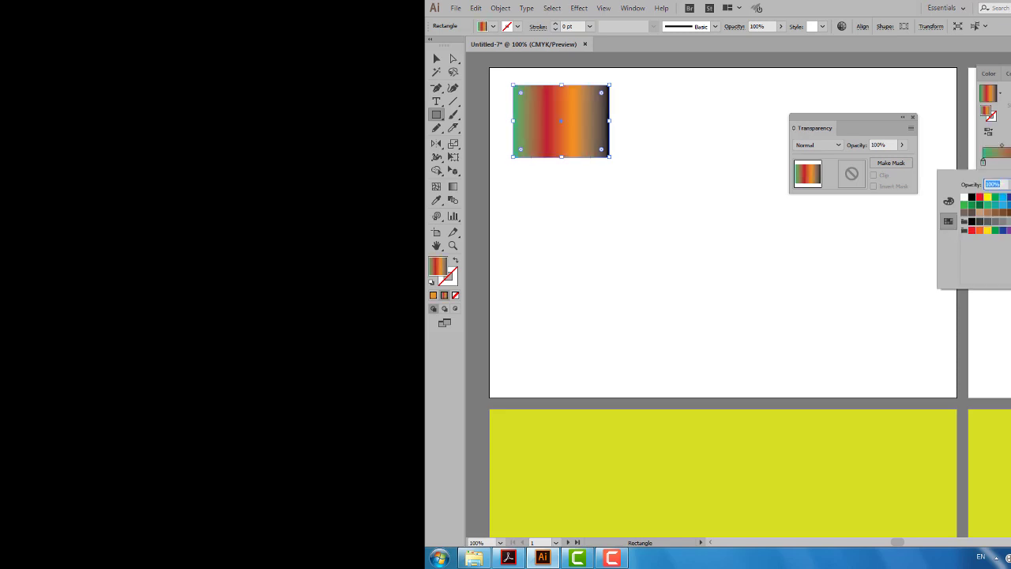
pyautogui.click(1007, 230)
# Step: Recolour another stop yellow and make the gradient's right end teal
pyautogui.click(1000, 163)
pyautogui.doubleClick(1001, 162)
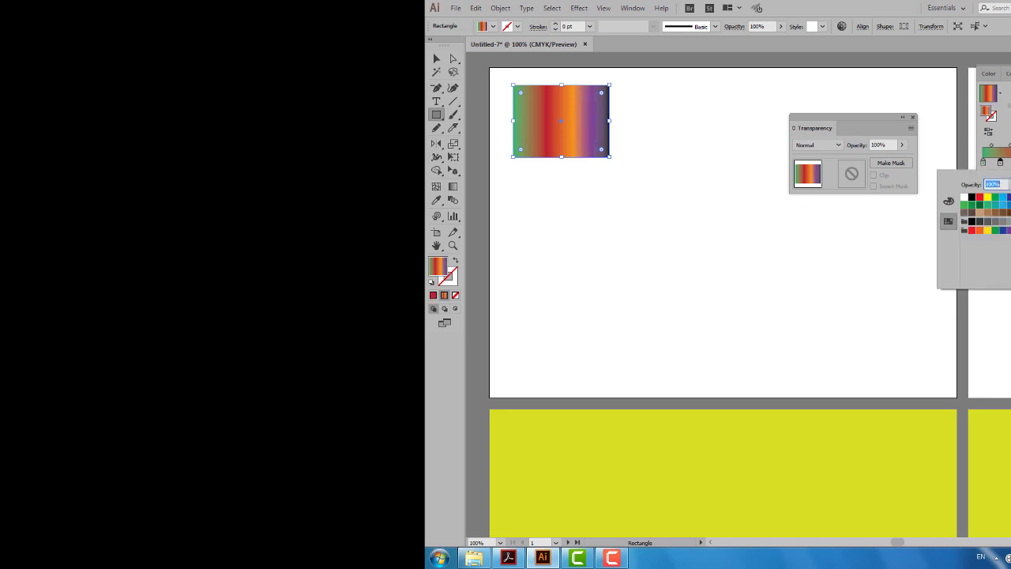
pyautogui.click(988, 197)
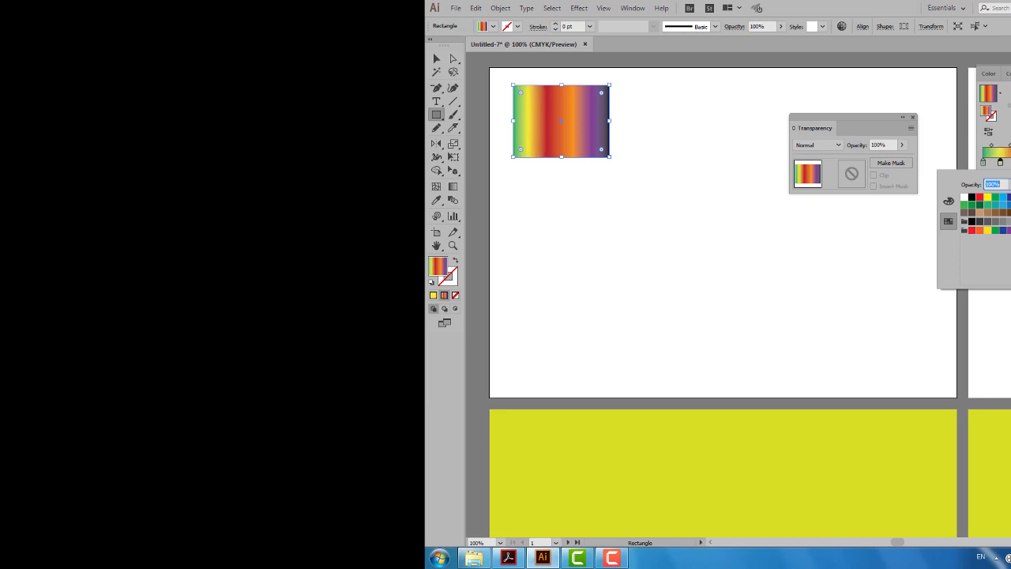
pyautogui.click(980, 197)
pyautogui.click(989, 206)
pyautogui.click(829, 132)
# Step: Angle the multicolour gradient diagonally across the rectangle with the Gradient tool, then review the result
pyautogui.click(453, 186)
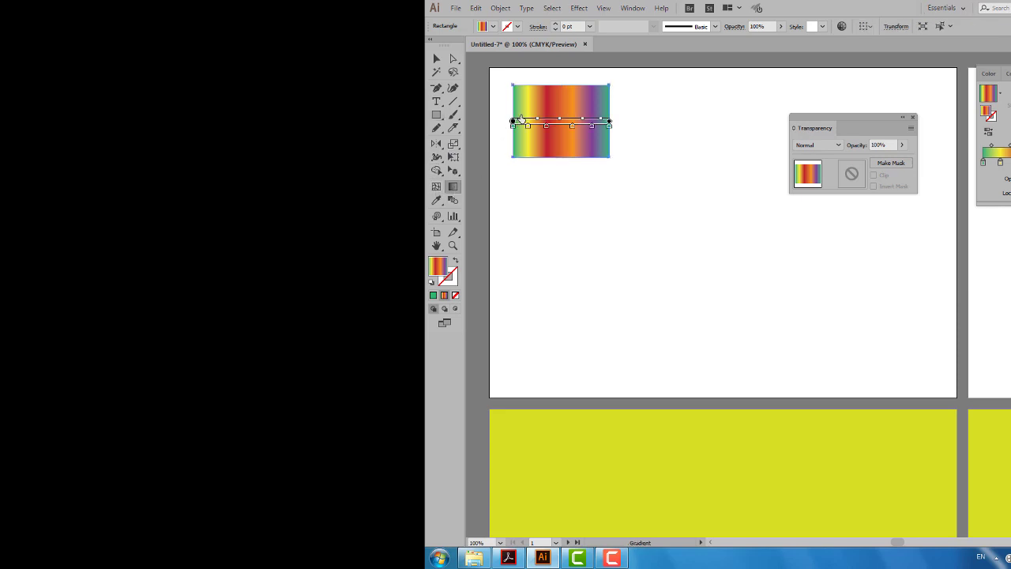
pyautogui.moveTo(524, 93); pyautogui.dragTo(603, 150)
pyautogui.press('v')
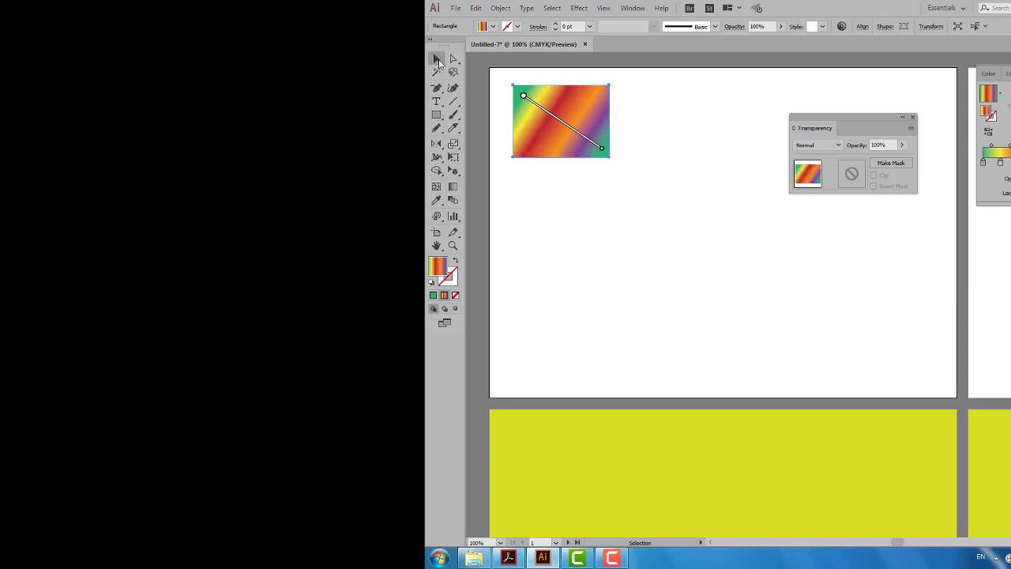
pyautogui.hotkey('ctrl', 'a')
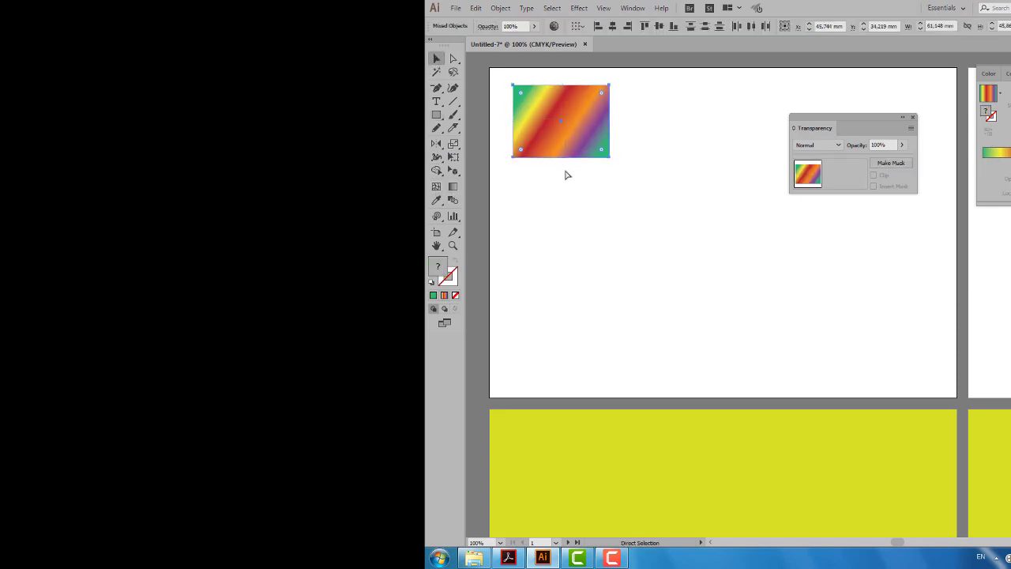
pyautogui.click(685, 124)
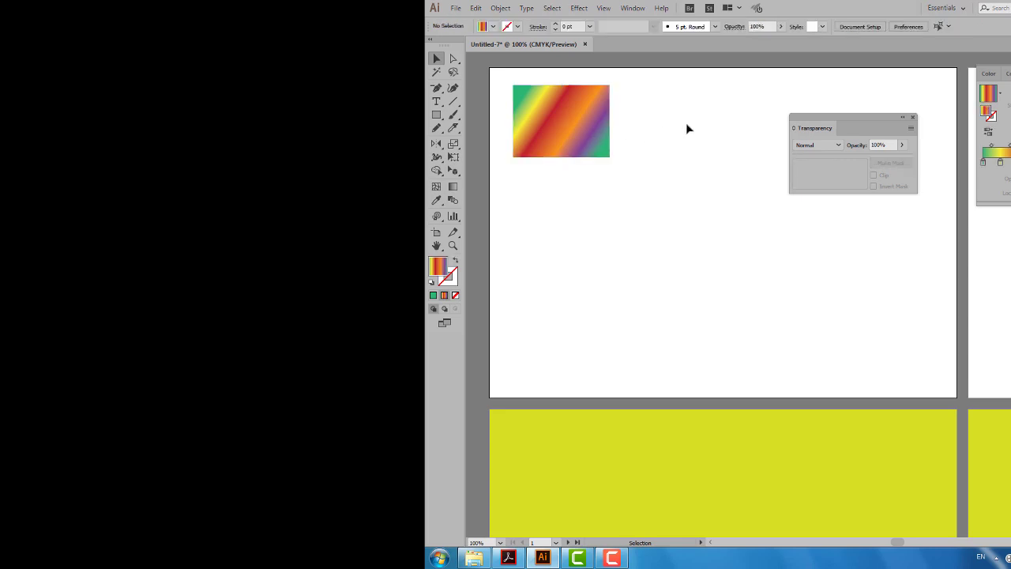
# Step: Set the gradient rectangle's opacity to 50% so the tulips show through
pyautogui.click(555, 114)
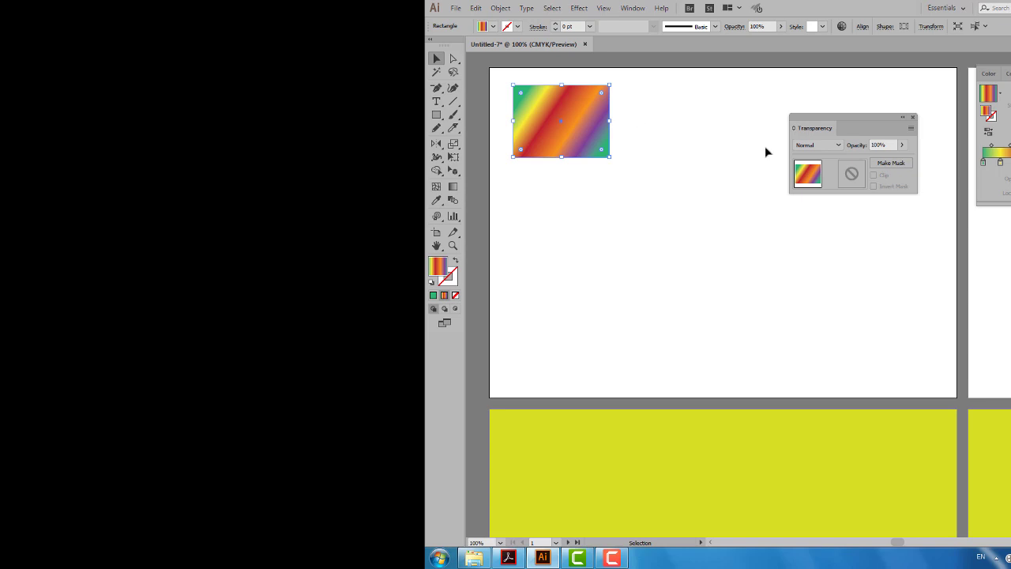
pyautogui.click(881, 144)
pyautogui.write('50')
pyautogui.press('Return')
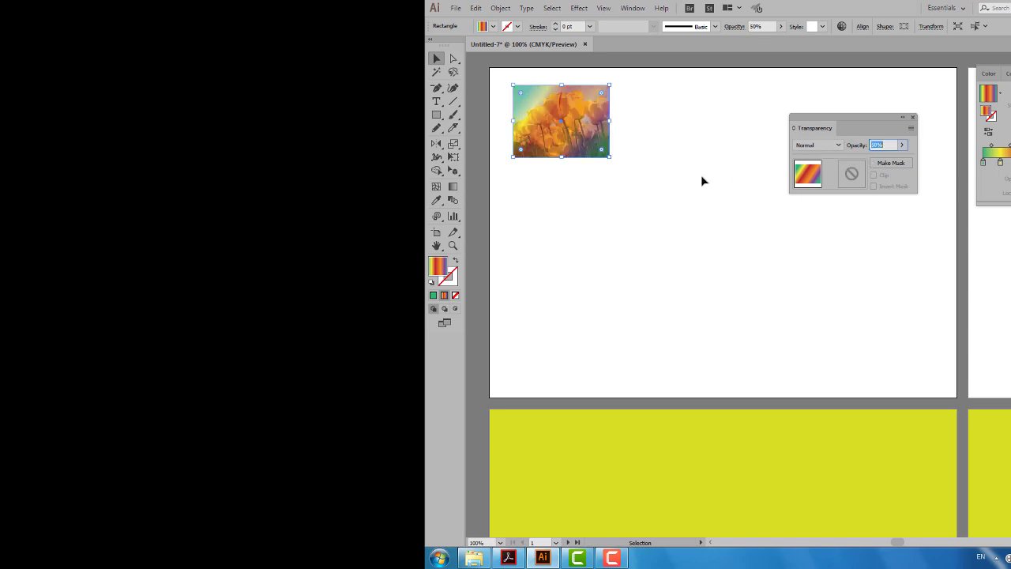
pyautogui.click(701, 174)
pyautogui.scroll(2, 551, 124)
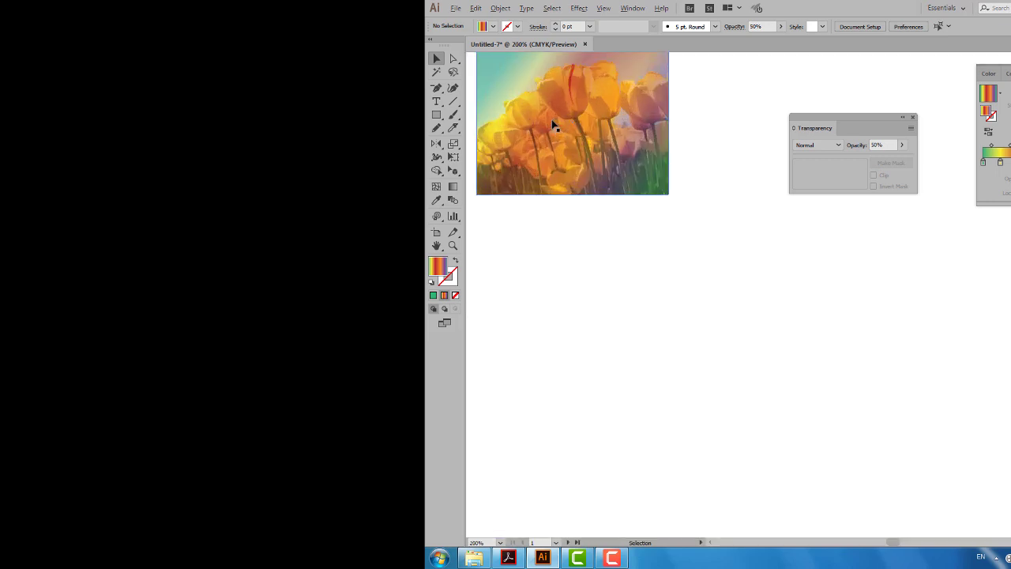
pyautogui.scroll(-1, 553, 125)
# Step: Change one of the rectangle's gradient stops to blue
pyautogui.click(553, 125)
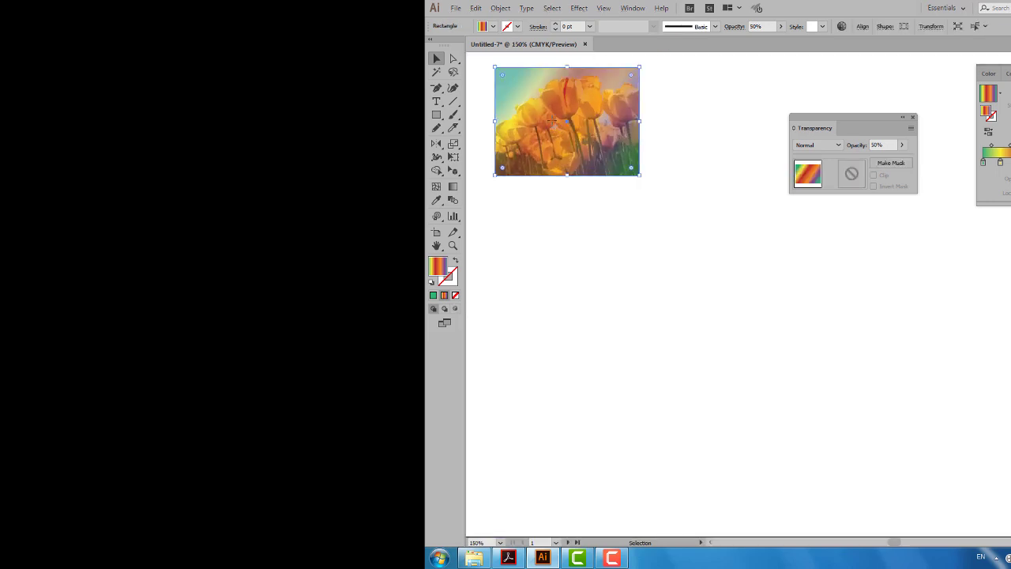
pyautogui.doubleClick(1000, 162)
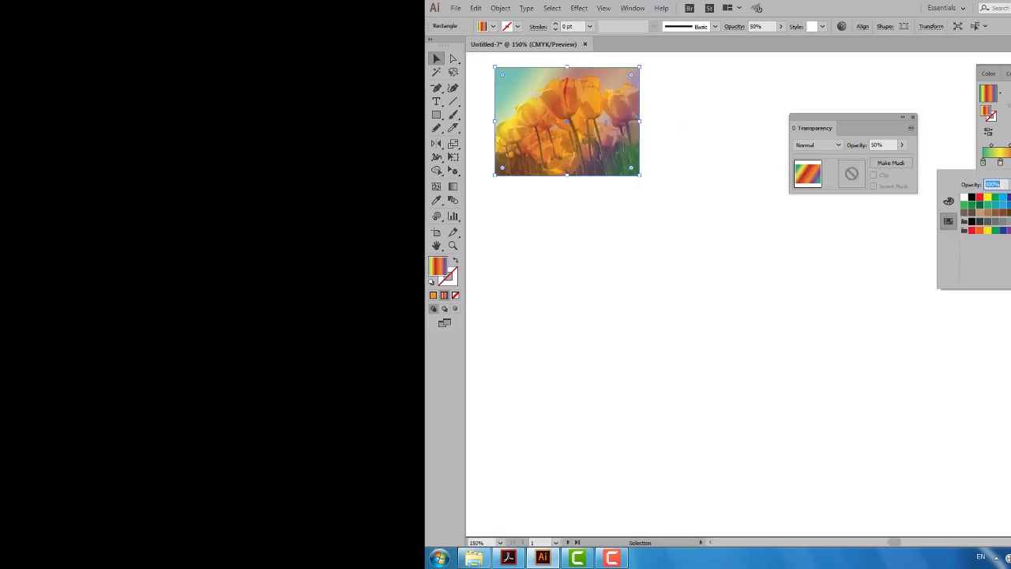
pyautogui.click(1008, 199)
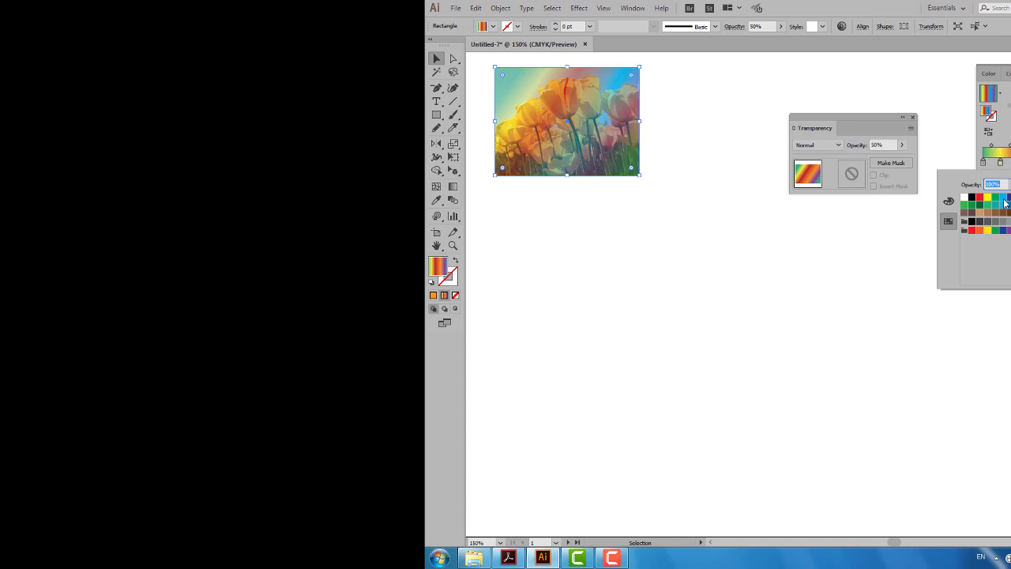
pyautogui.press('Escape')
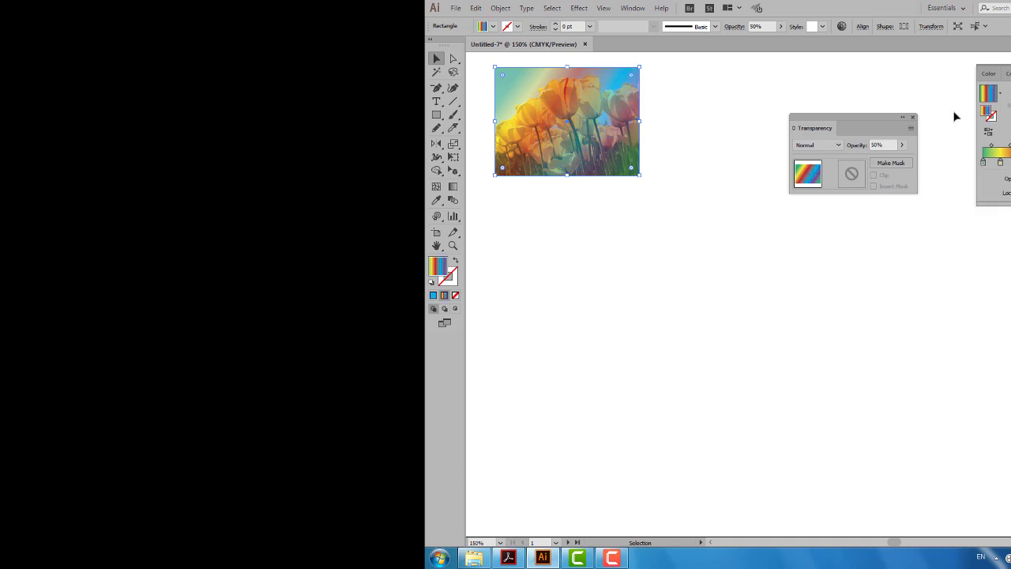
pyautogui.click(688, 118)
pyautogui.hotkey('ctrl', 'a')
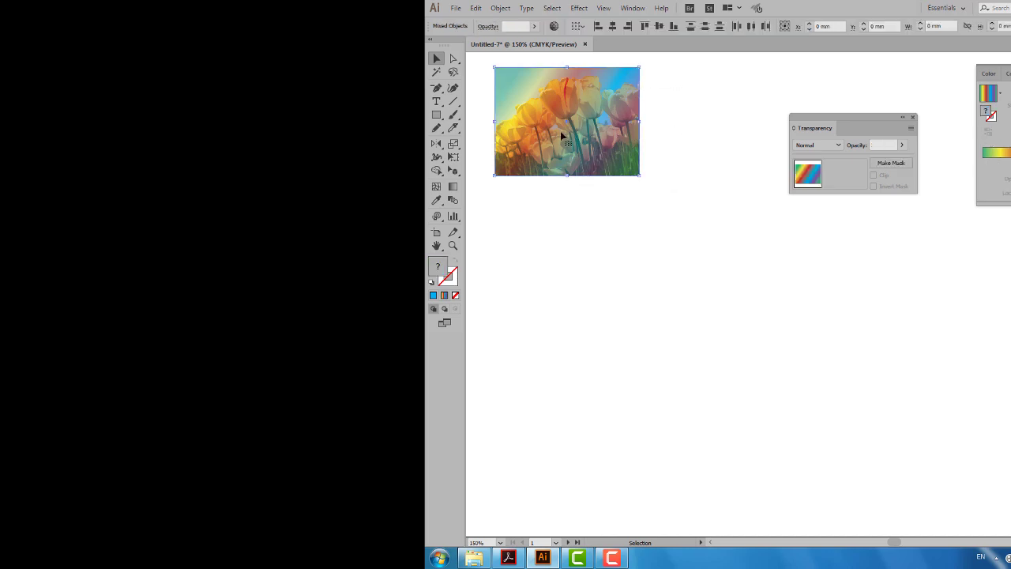
pyautogui.moveTo(542, 118); pyautogui.dragTo(732, 113)
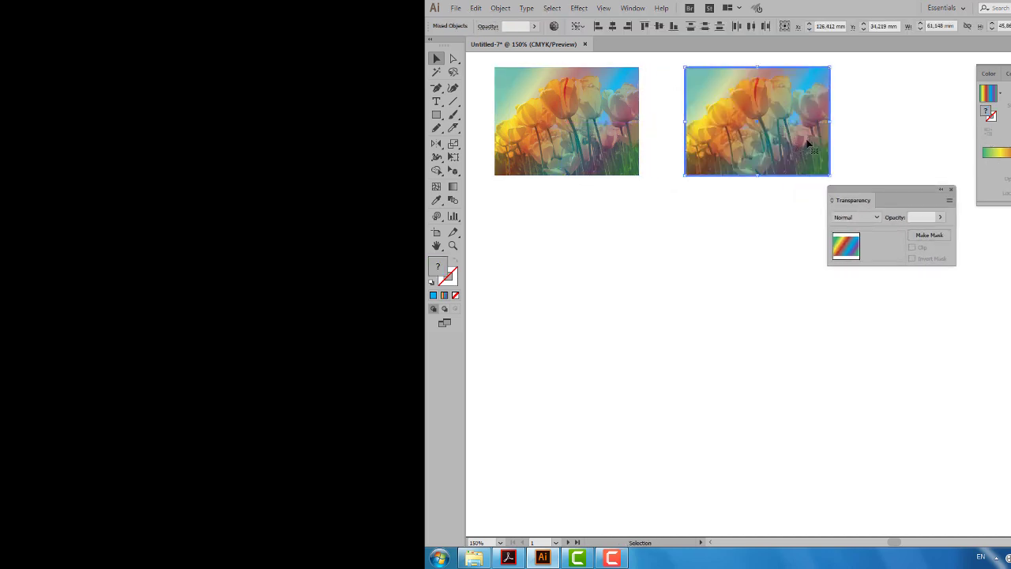
pyautogui.click(867, 131)
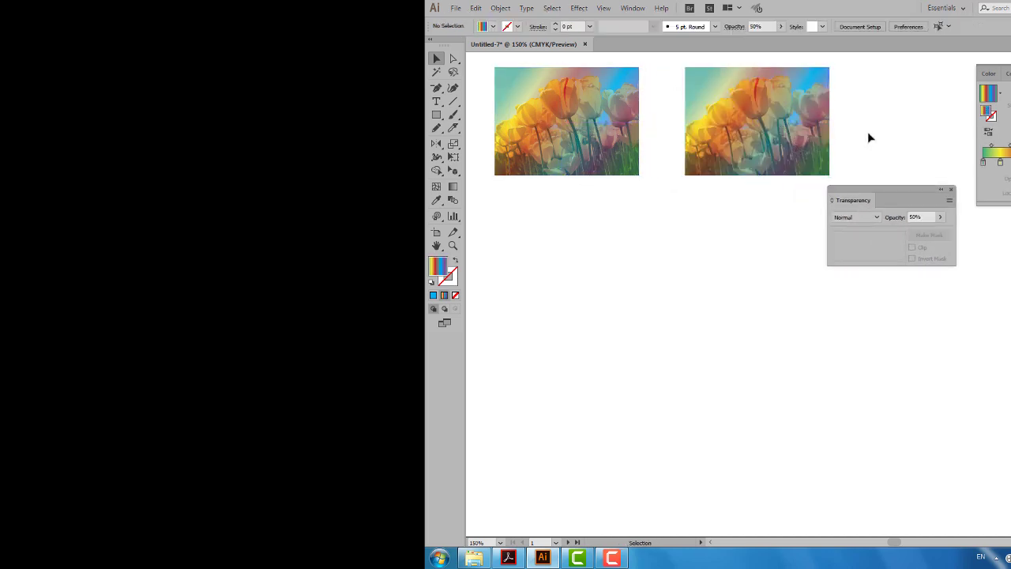
pyautogui.click(816, 141)
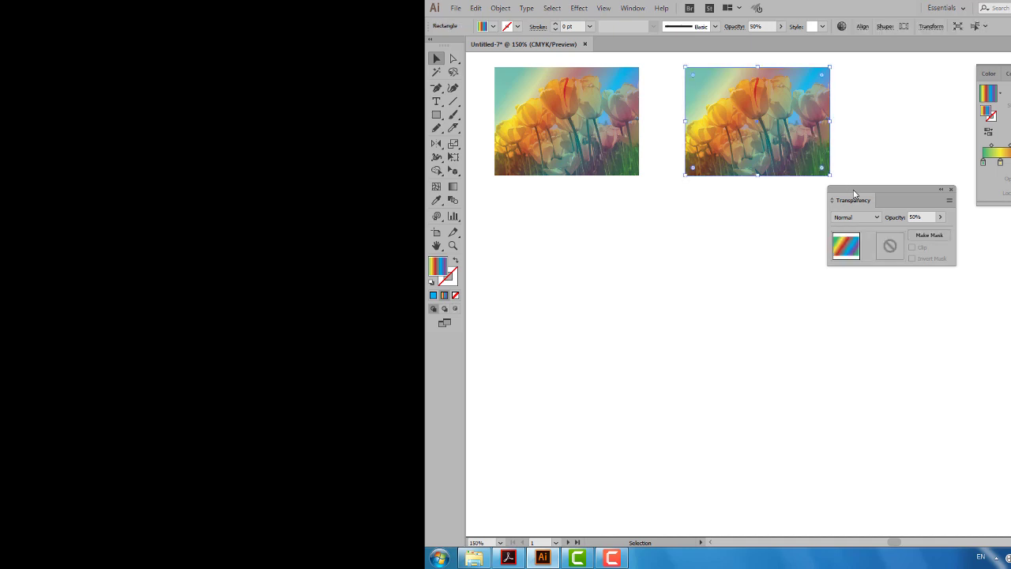
pyautogui.moveTo(856, 195); pyautogui.dragTo(828, 213)
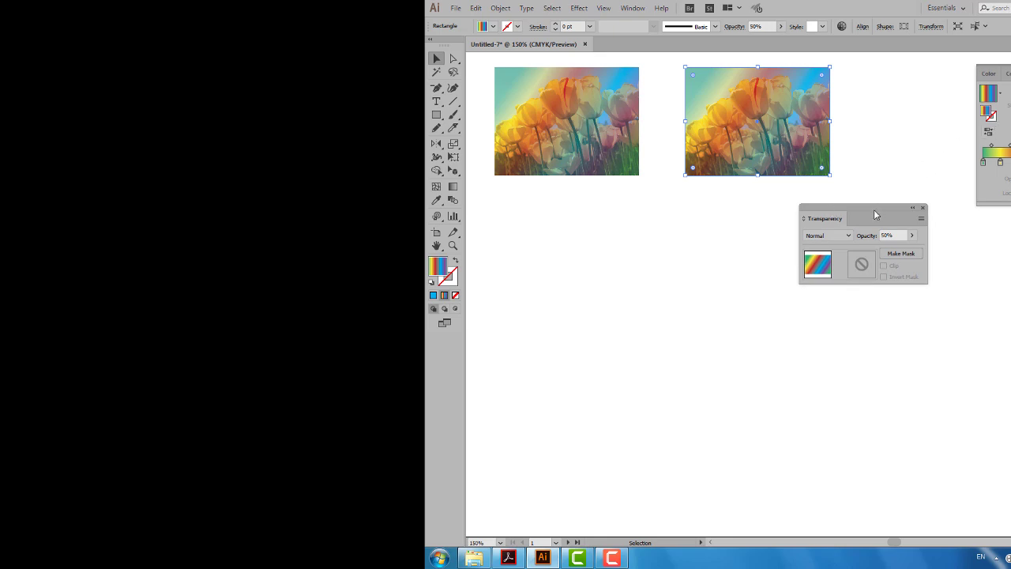
pyautogui.moveTo(876, 214); pyautogui.dragTo(916, 183)
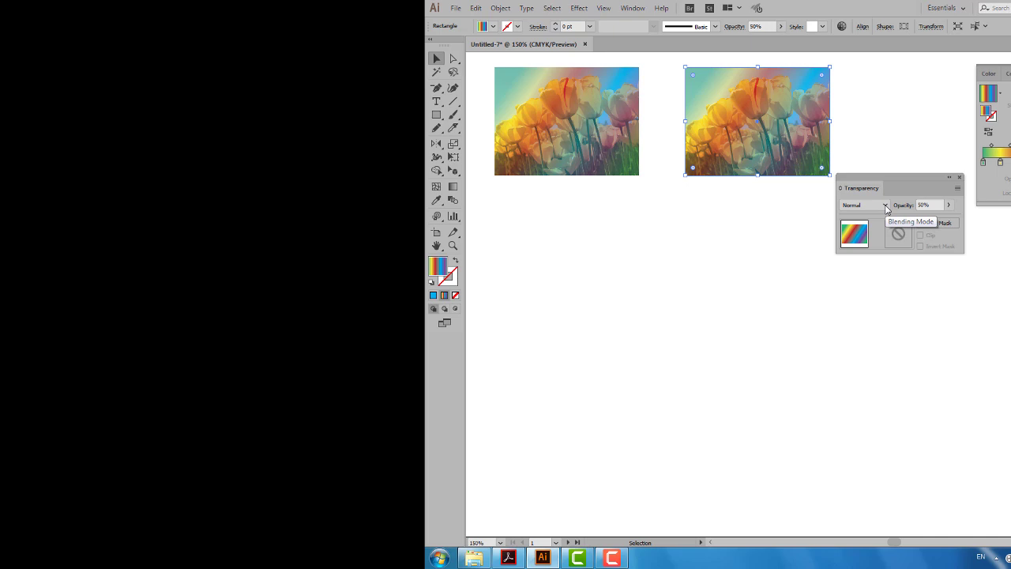
# Step: Set the second image's gradient overlay to Multiply blending at 100% opacity
pyautogui.click(886, 205)
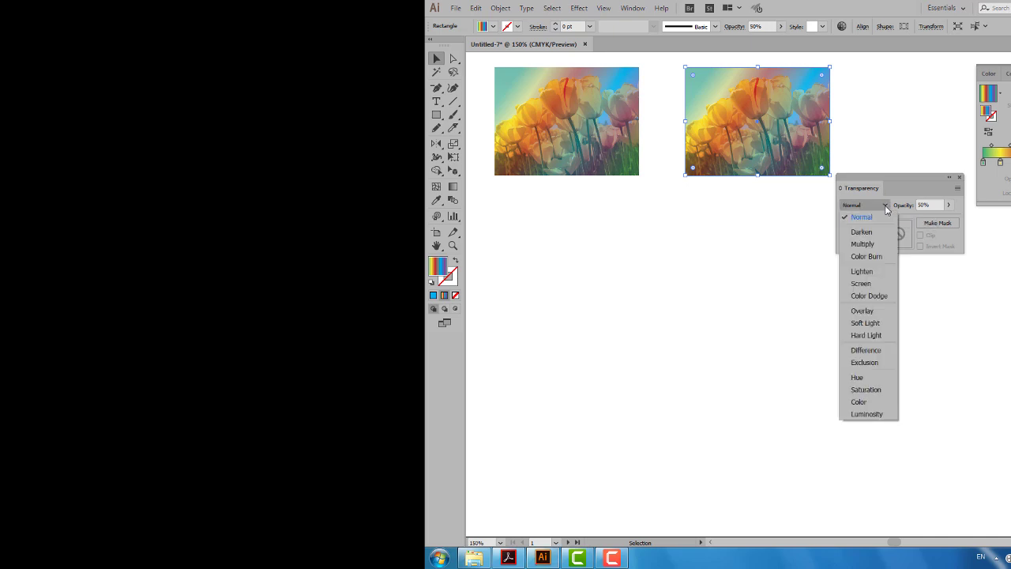
pyautogui.click(802, 236)
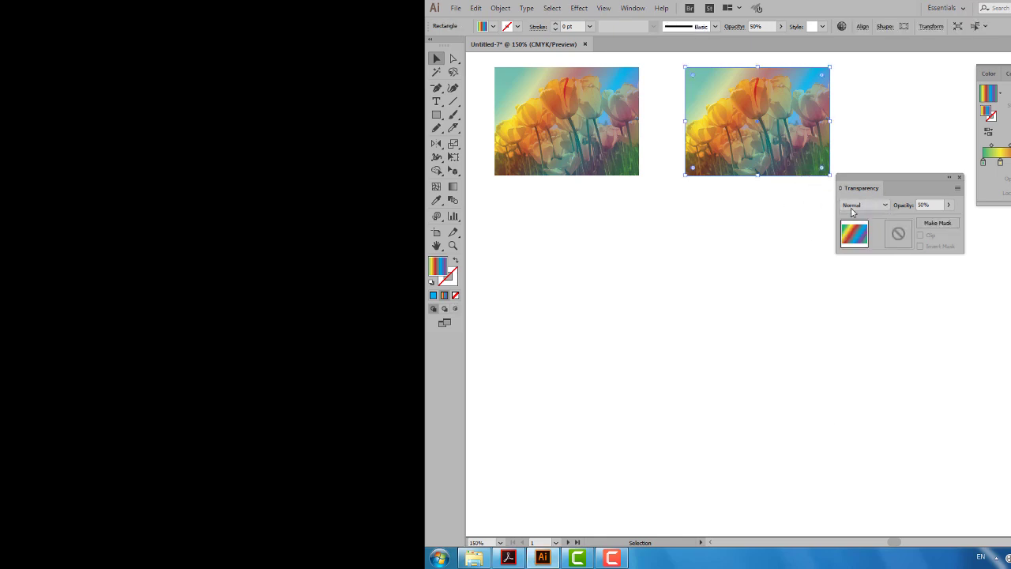
pyautogui.click(884, 207)
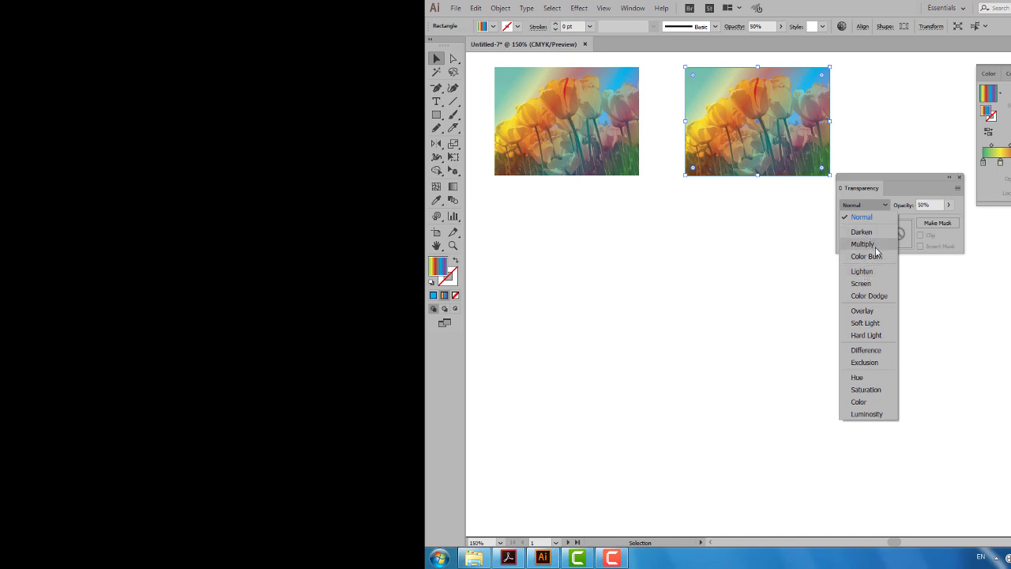
pyautogui.click(879, 246)
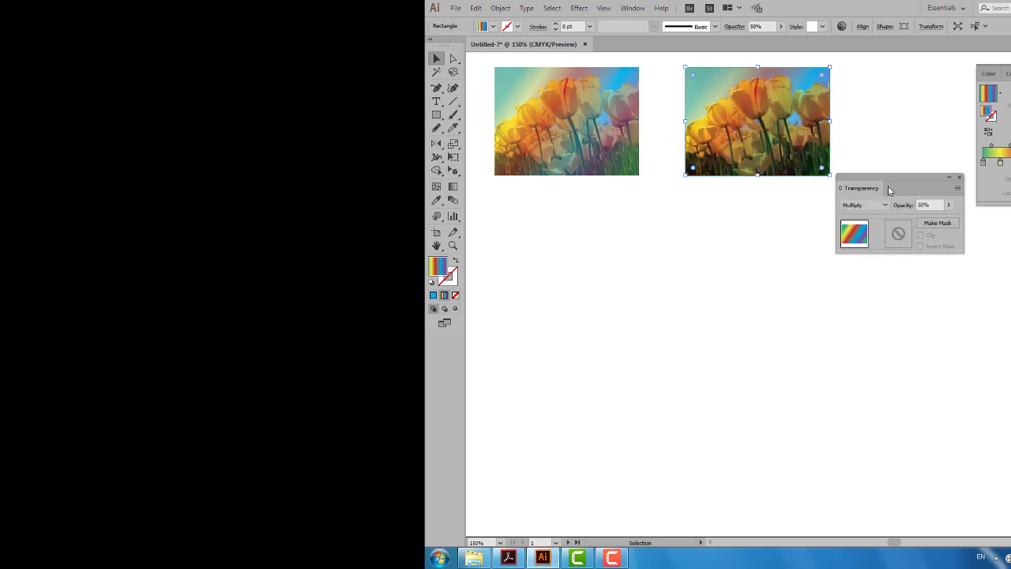
pyautogui.click(949, 204)
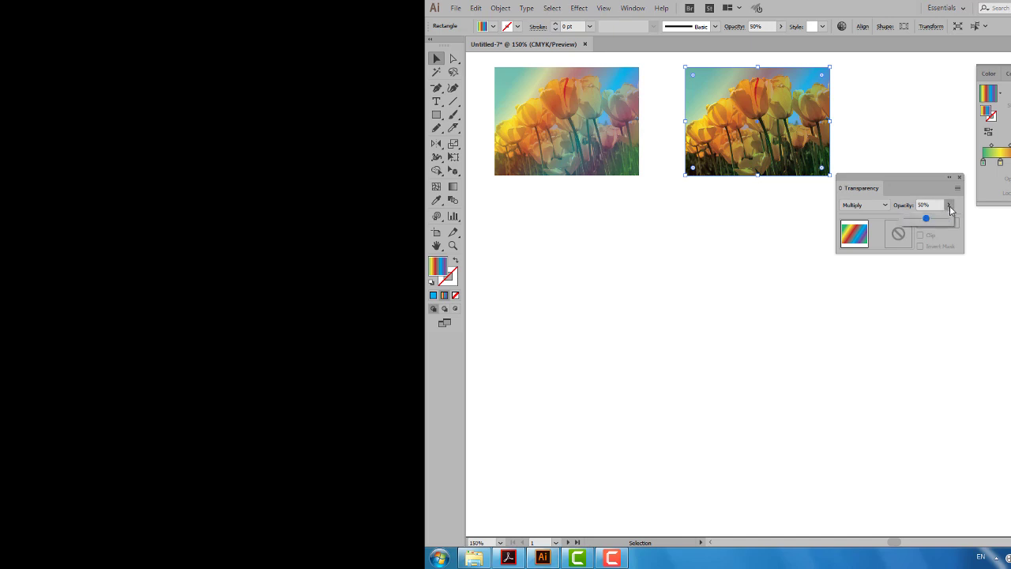
pyautogui.moveTo(928, 219); pyautogui.dragTo(953, 219)
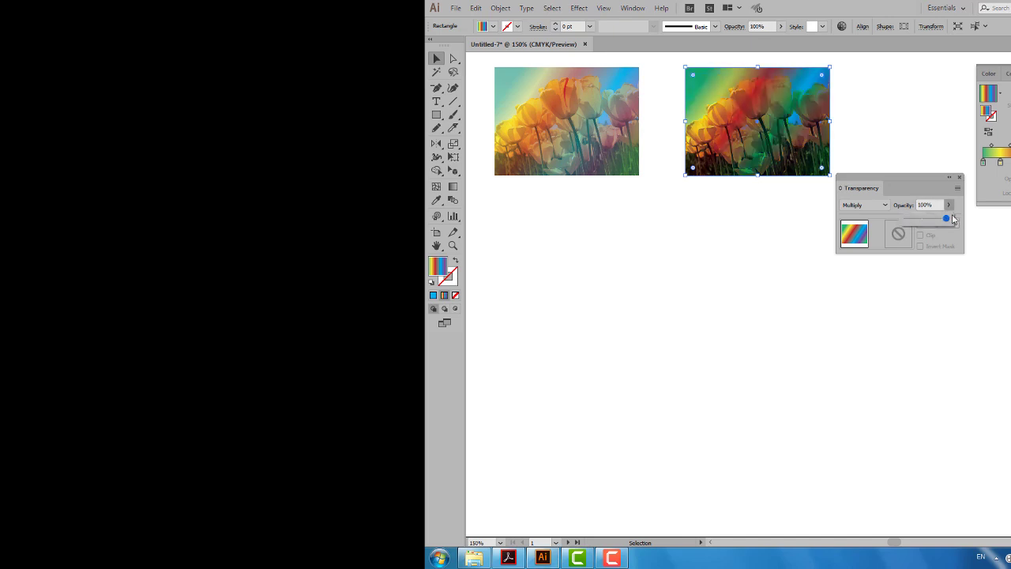
# Step: Compare the gradient in Normal mode, then set it back to Multiply
pyautogui.moveTo(910, 188); pyautogui.dragTo(971, 233)
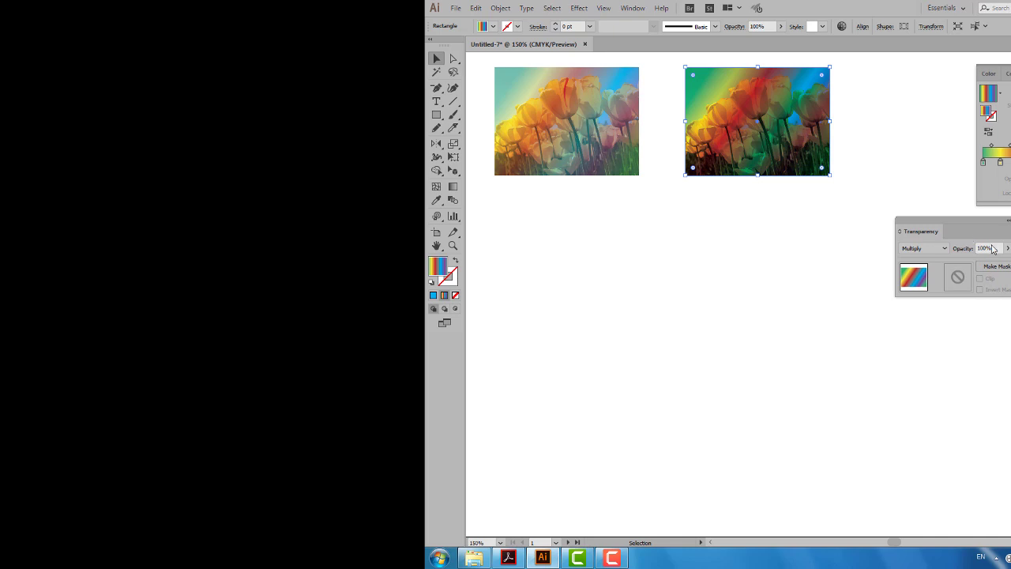
pyautogui.click(974, 249)
pyautogui.click(945, 249)
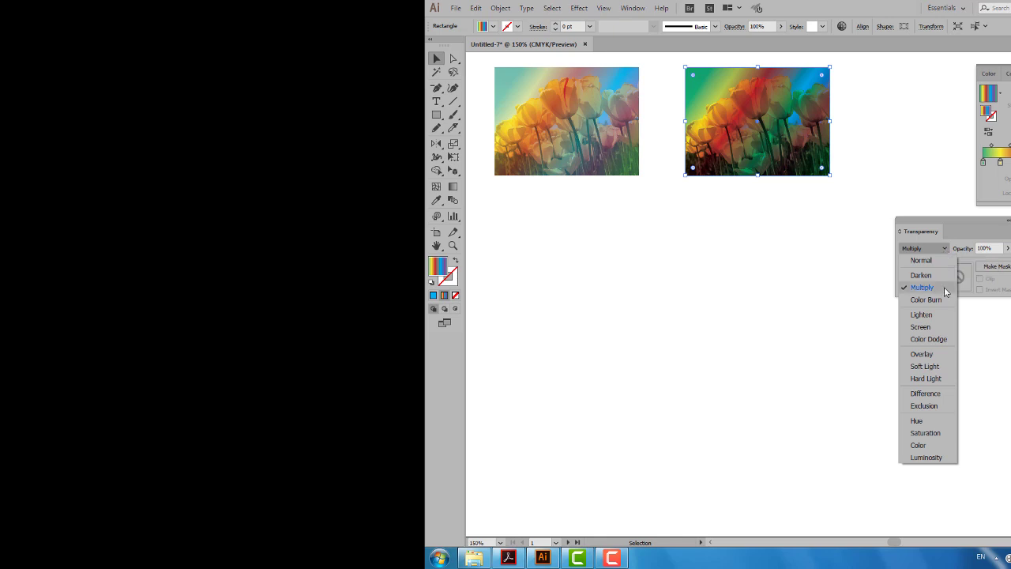
pyautogui.click(939, 261)
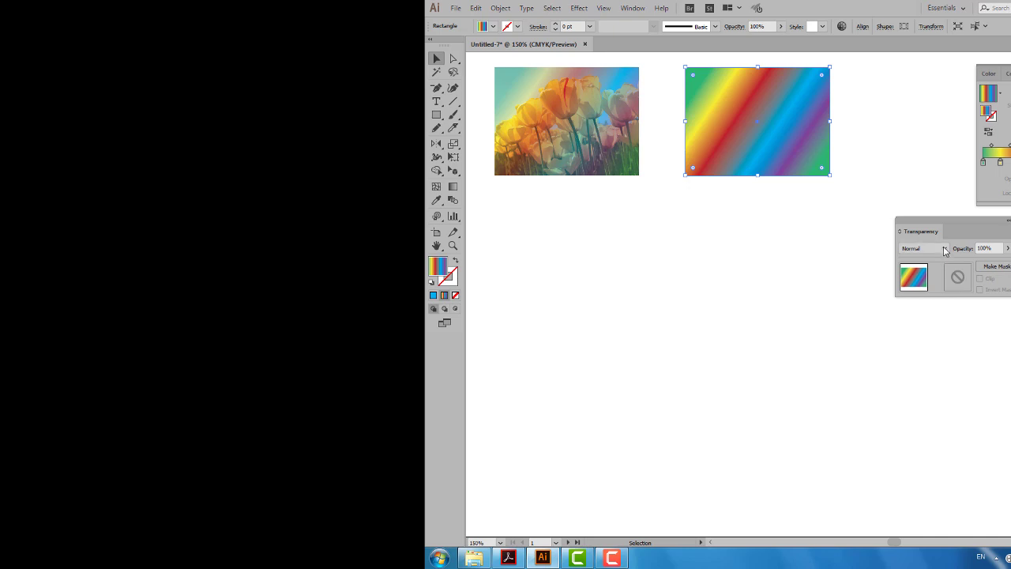
pyautogui.click(945, 249)
pyautogui.click(931, 289)
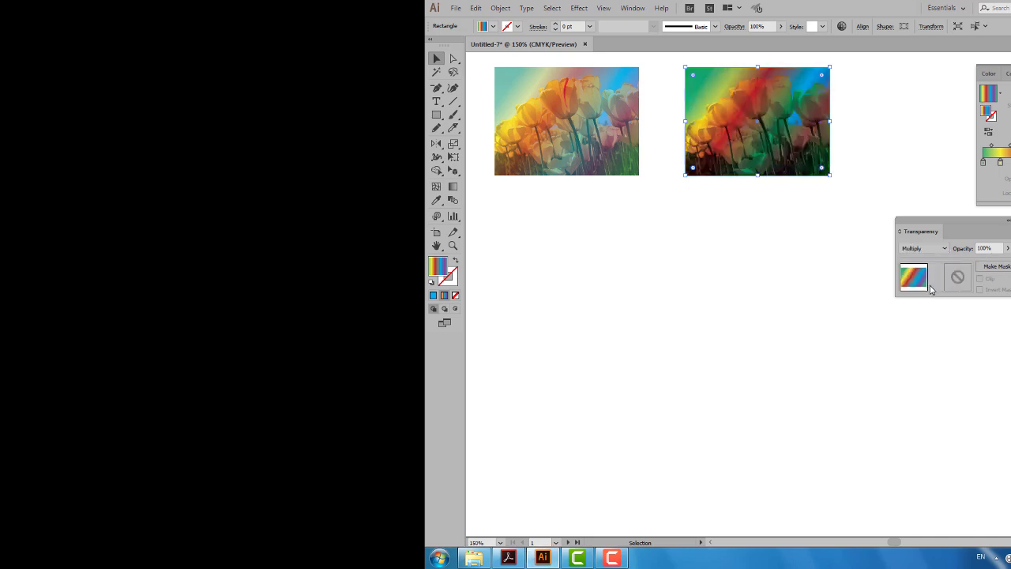
# Step: Duplicate the Multiply-blended image and its gradient to the right
pyautogui.moveTo(772, 253); pyautogui.dragTo(822, 161)
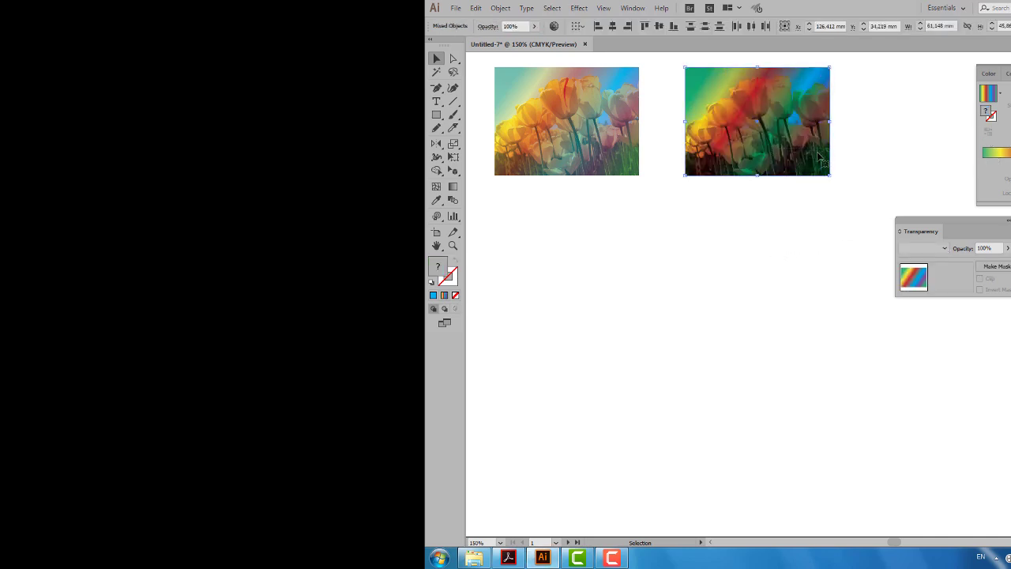
pyautogui.scroll(-1, 786, 219)
pyautogui.moveTo(794, 215); pyautogui.dragTo(758, 211)
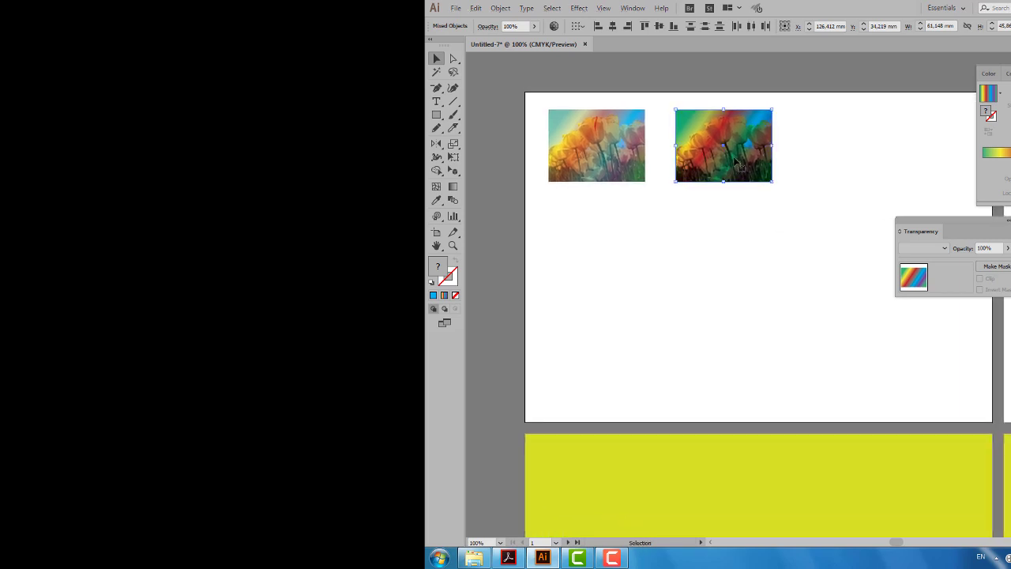
pyautogui.moveTo(705, 151); pyautogui.dragTo(819, 151)
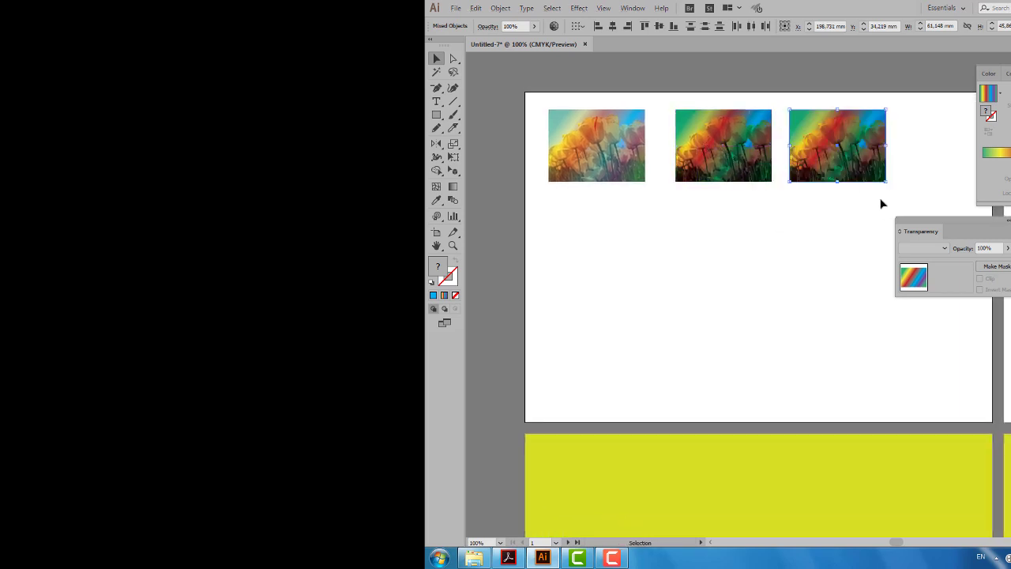
# Step: Set the third image's gradient to Screen blending, briefly trying Lighten first
pyautogui.click(861, 178)
pyautogui.click(945, 249)
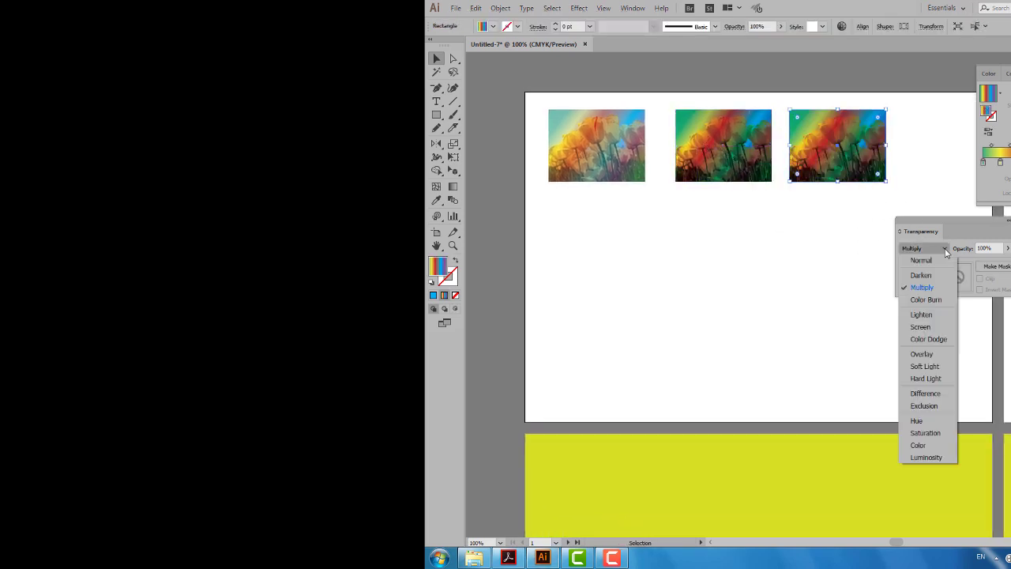
pyautogui.click(922, 328)
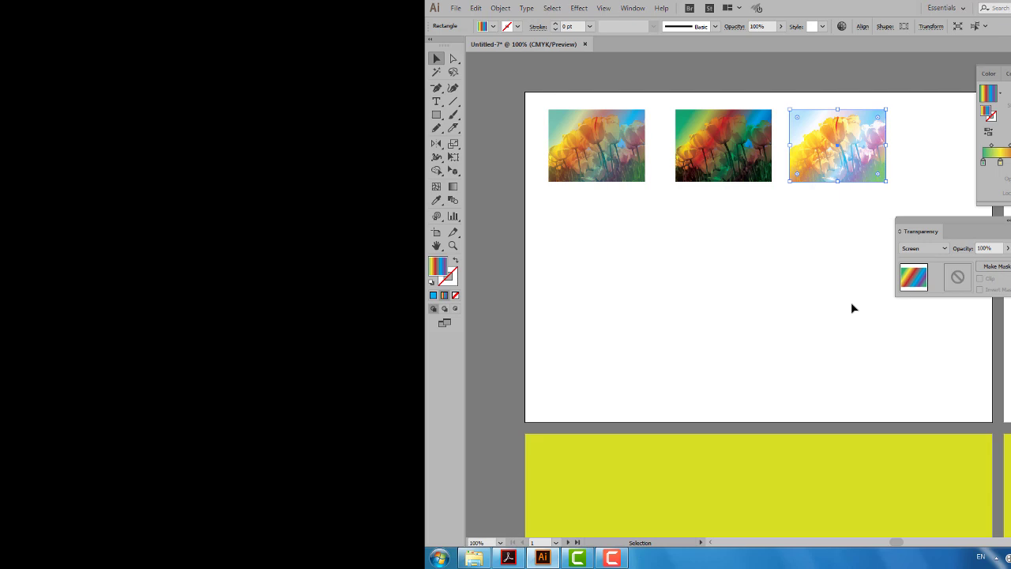
pyautogui.click(940, 249)
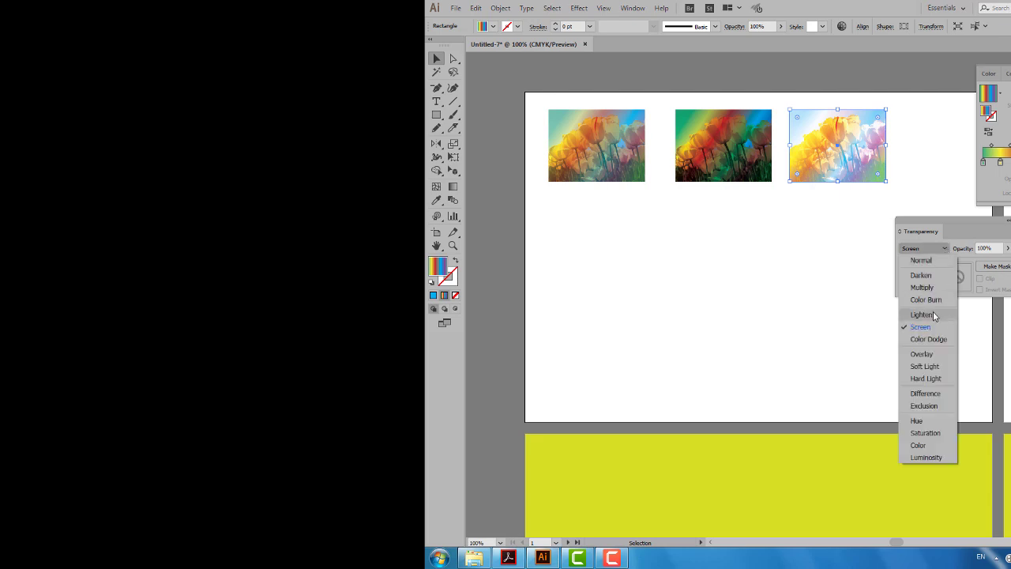
pyautogui.click(923, 314)
pyautogui.click(946, 248)
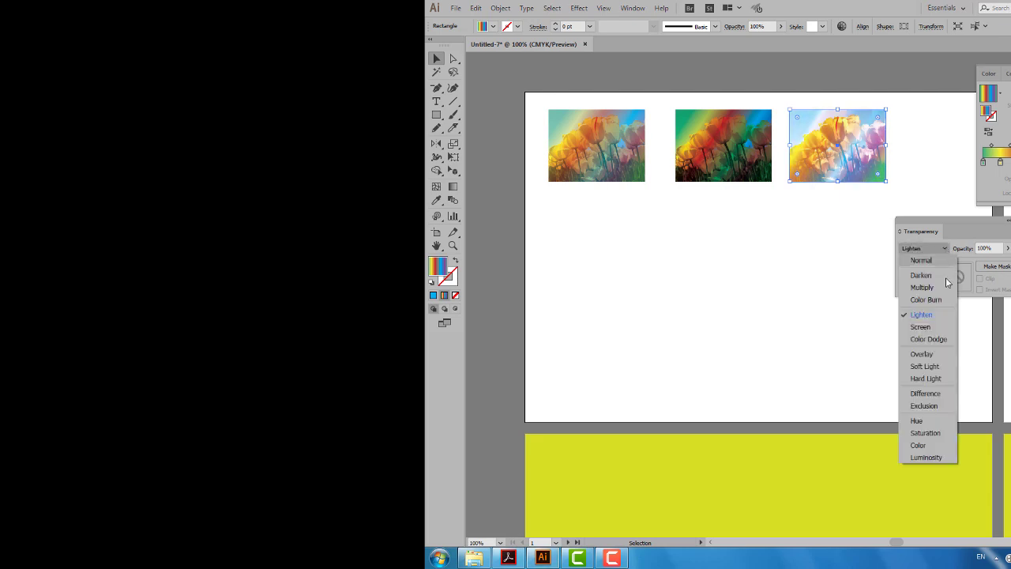
pyautogui.click(939, 330)
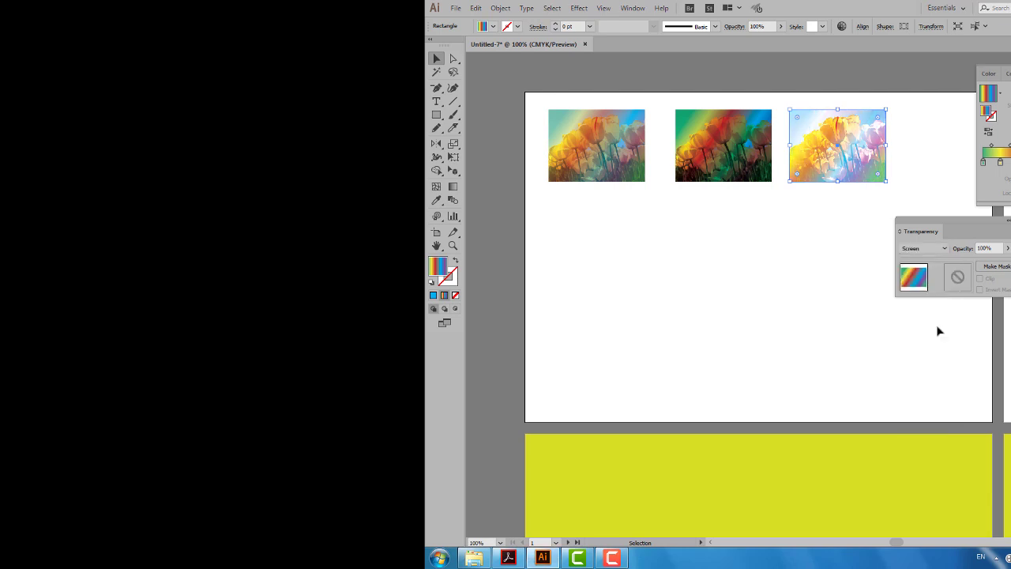
# Step: Copy the third image below the first and set its gradient to Overlay
pyautogui.moveTo(810, 245); pyautogui.dragTo(873, 179)
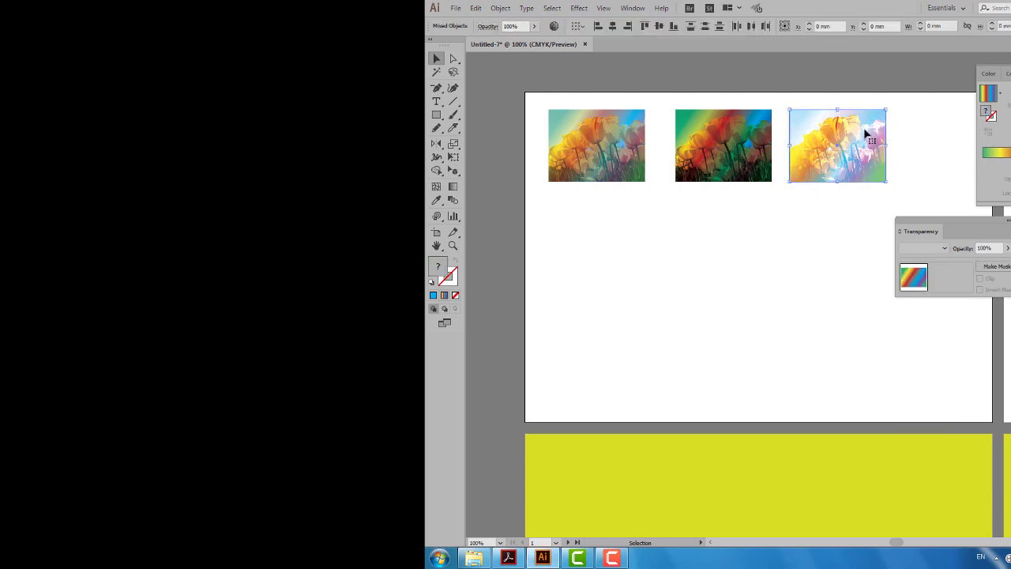
pyautogui.moveTo(864, 135)
pyautogui.mouseDown()
pyautogui.moveTo(797, 200)
pyautogui.moveTo(655, 229)
pyautogui.mouseUp()
pyautogui.click(639, 241)
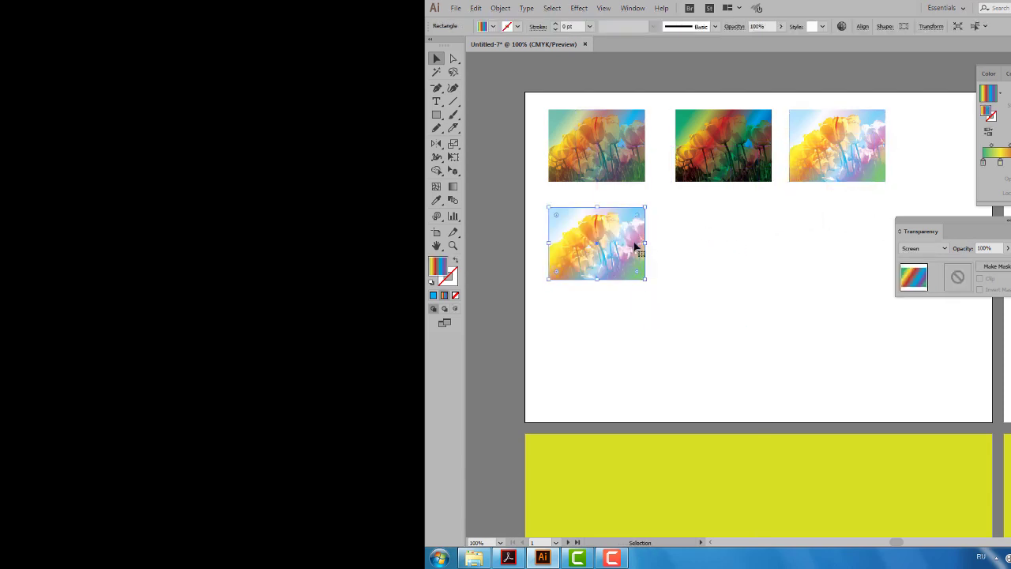
pyautogui.click(941, 250)
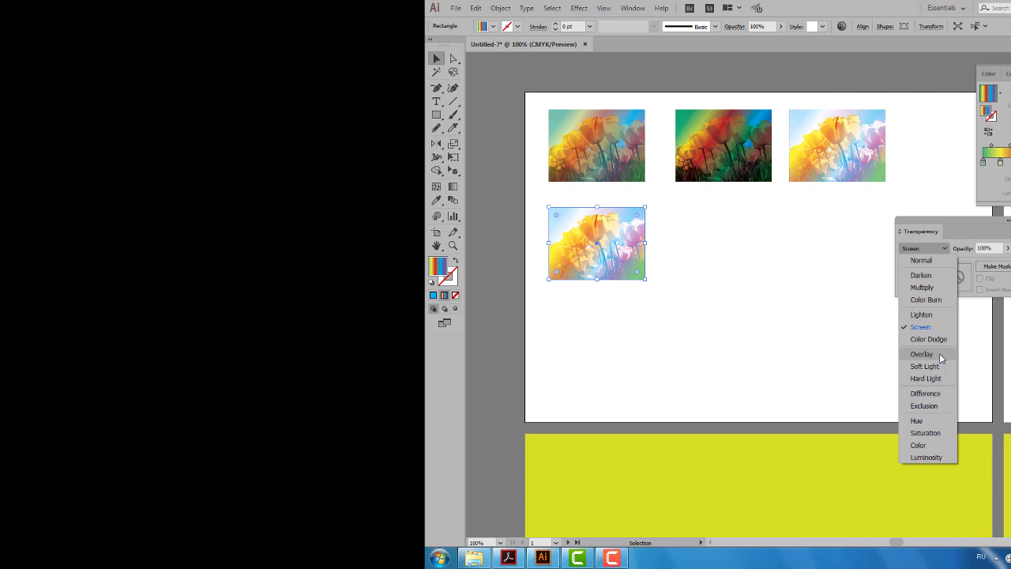
pyautogui.click(940, 358)
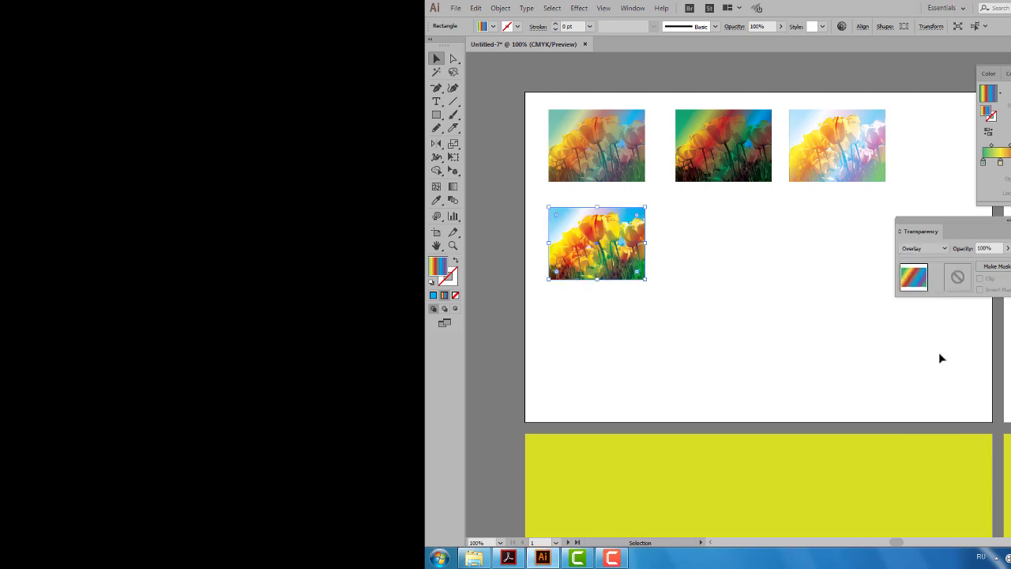
# Step: Compare Soft Light and Hard Light on the lower copy, then return it to Overlay
pyautogui.click(655, 263)
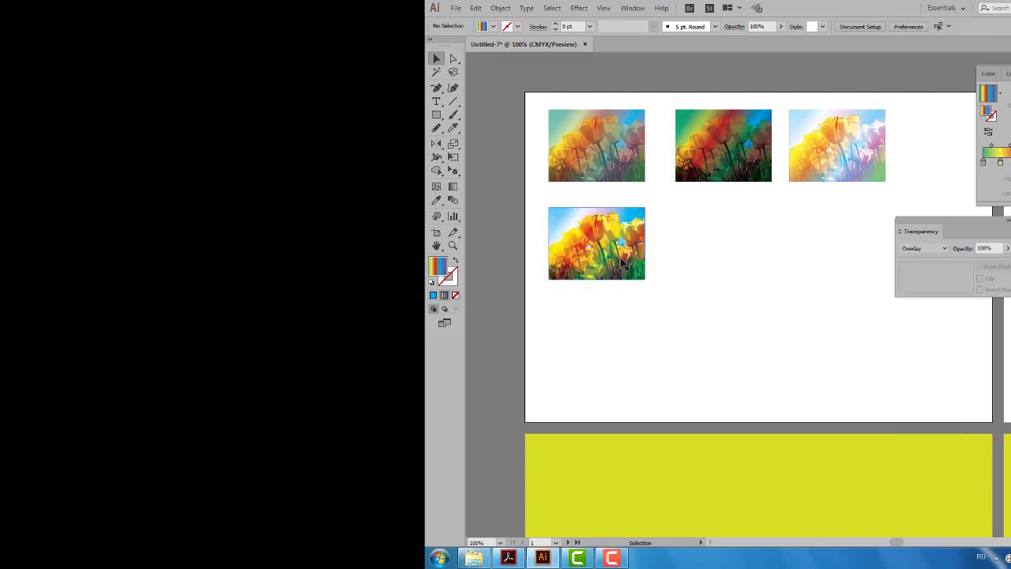
pyautogui.scroll(1, 575, 235)
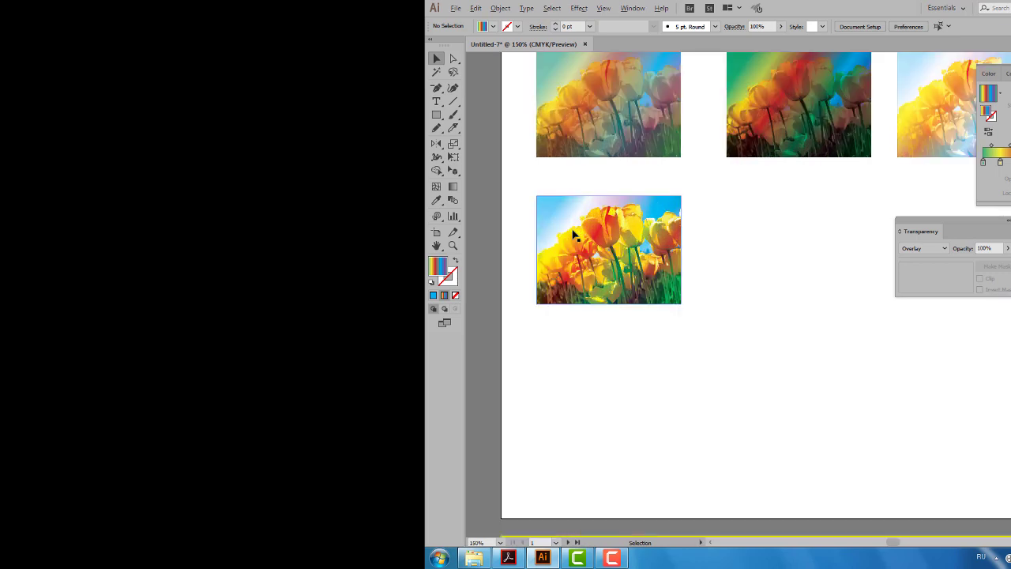
pyautogui.click(662, 216)
pyautogui.click(946, 249)
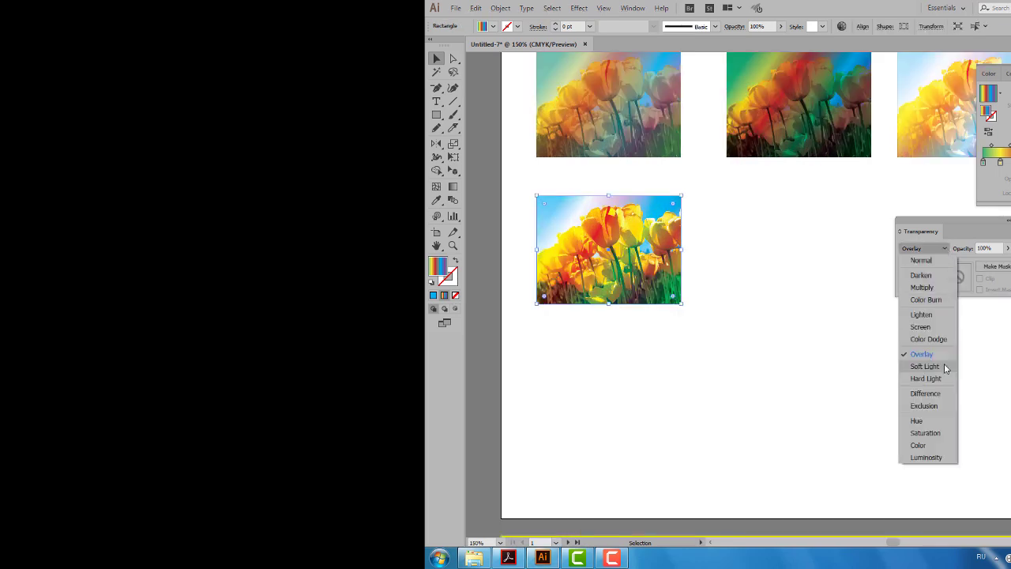
pyautogui.click(945, 366)
pyautogui.click(946, 249)
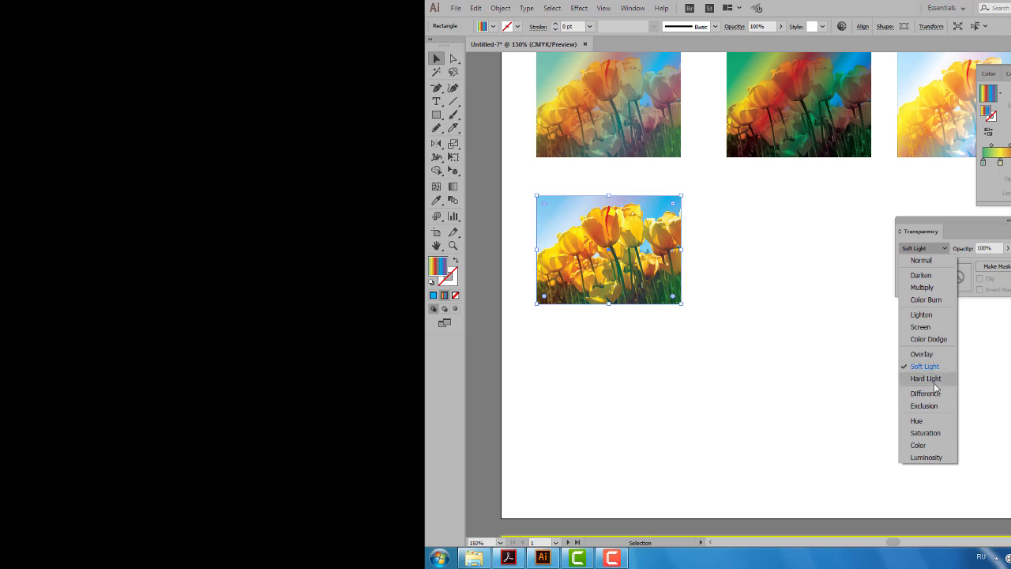
pyautogui.click(942, 378)
pyautogui.click(944, 248)
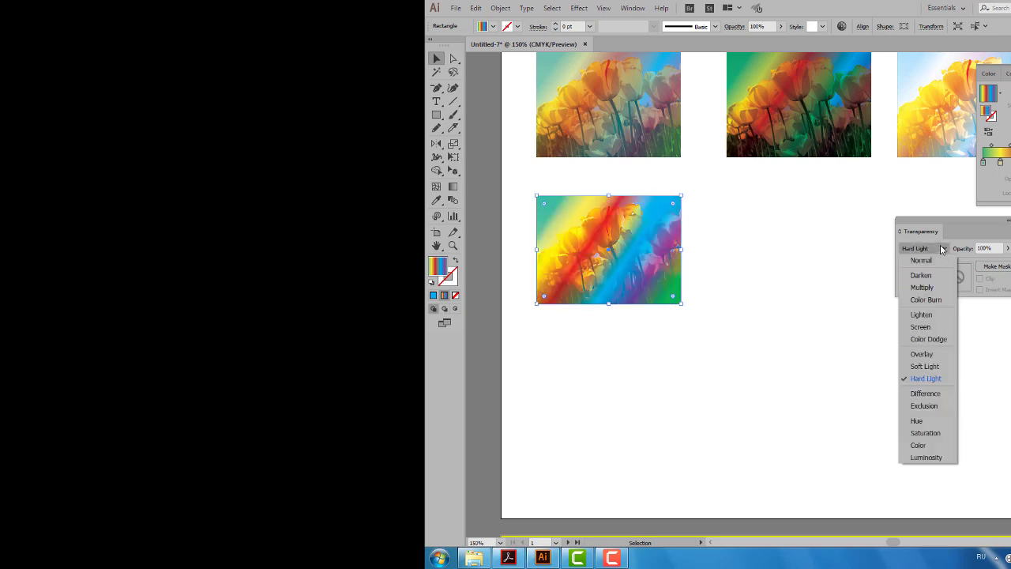
pyautogui.click(935, 355)
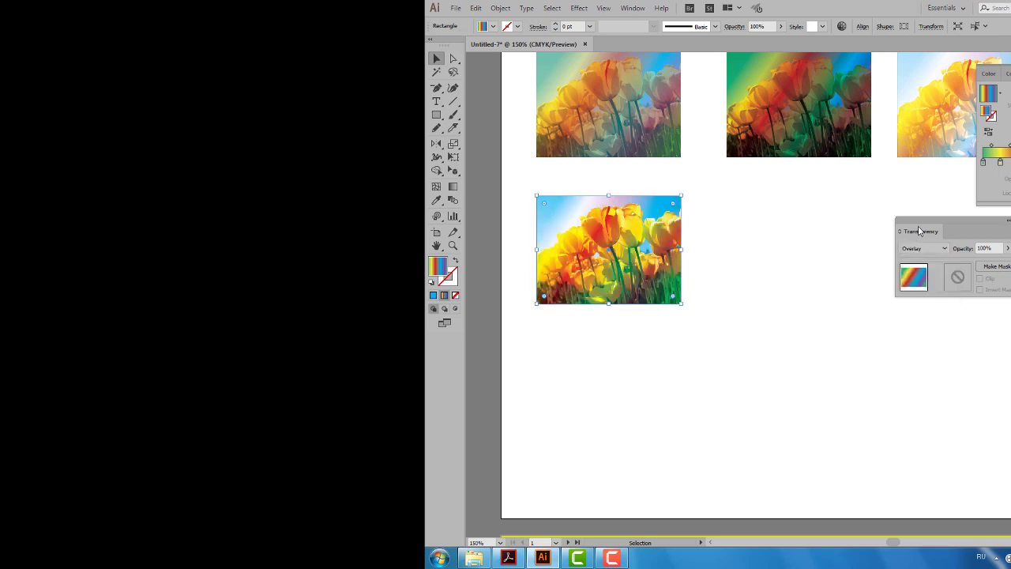
# Step: Duplicate the Overlay tulip image and its gradient to the right
pyautogui.moveTo(921, 231); pyautogui.dragTo(967, 258)
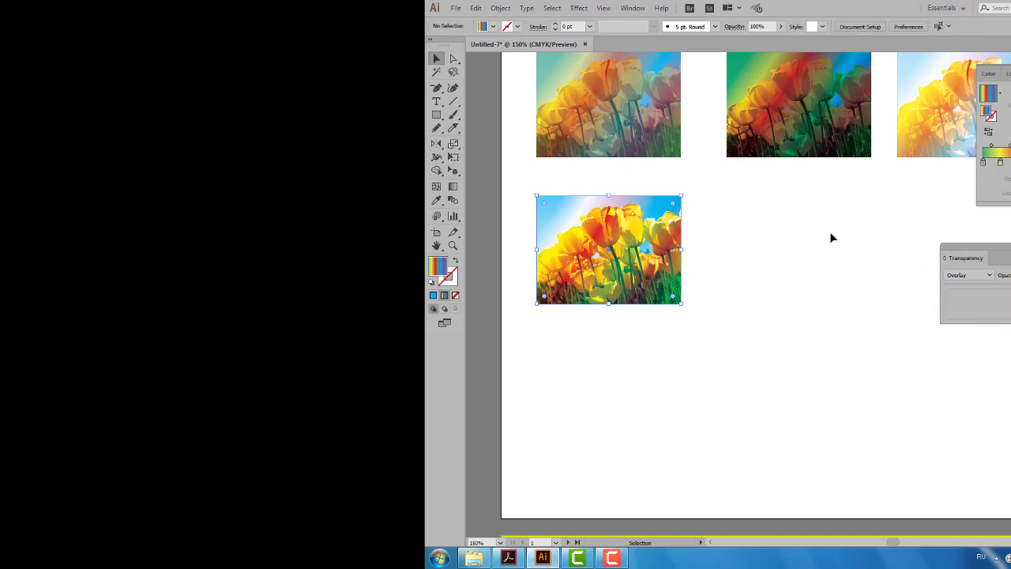
pyautogui.moveTo(766, 205); pyautogui.dragTo(632, 307)
pyautogui.hotkey('ctrl', 'shift', 'a')
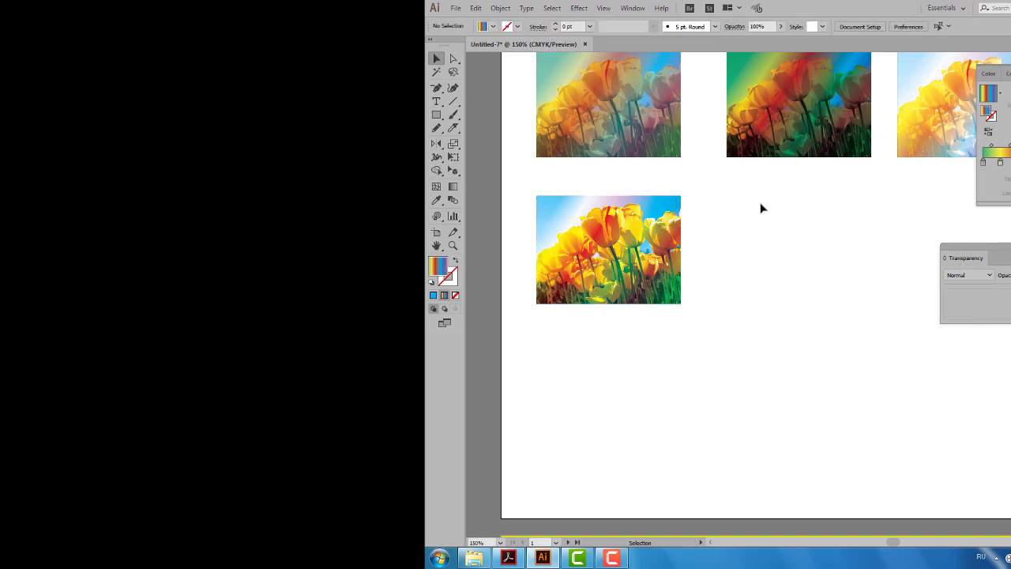
pyautogui.moveTo(761, 208); pyautogui.dragTo(606, 316)
pyautogui.moveTo(615, 248); pyautogui.dragTo(805, 229)
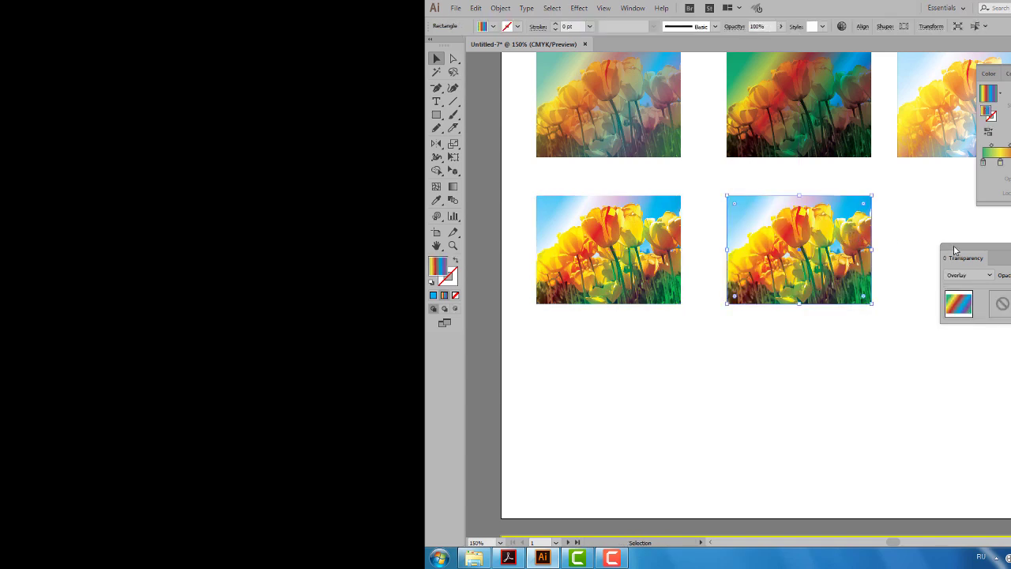
# Step: Set the copy's gradient to Difference blending and stretch it over the whole image
pyautogui.moveTo(955, 249); pyautogui.dragTo(956, 233)
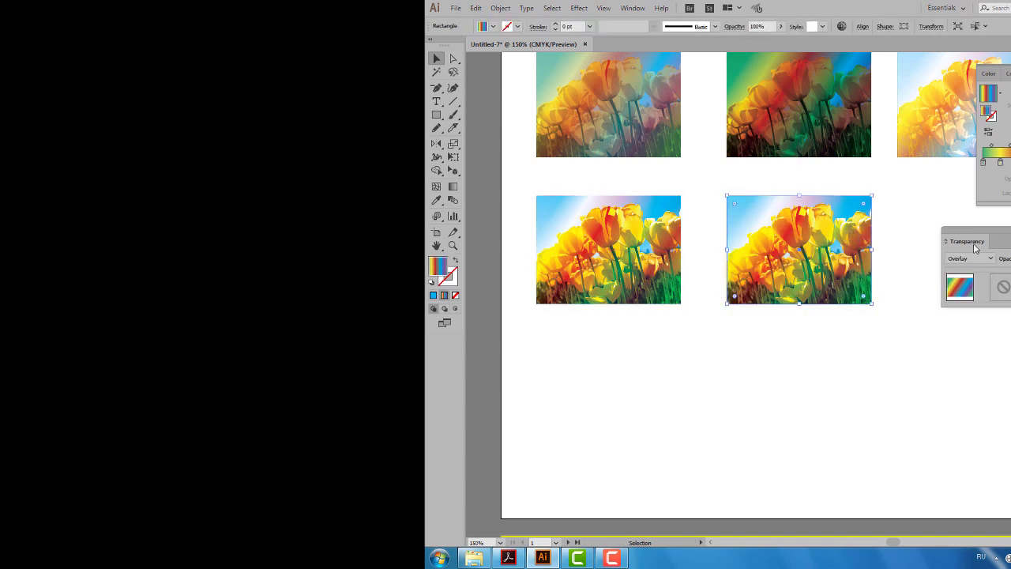
pyautogui.click(990, 258)
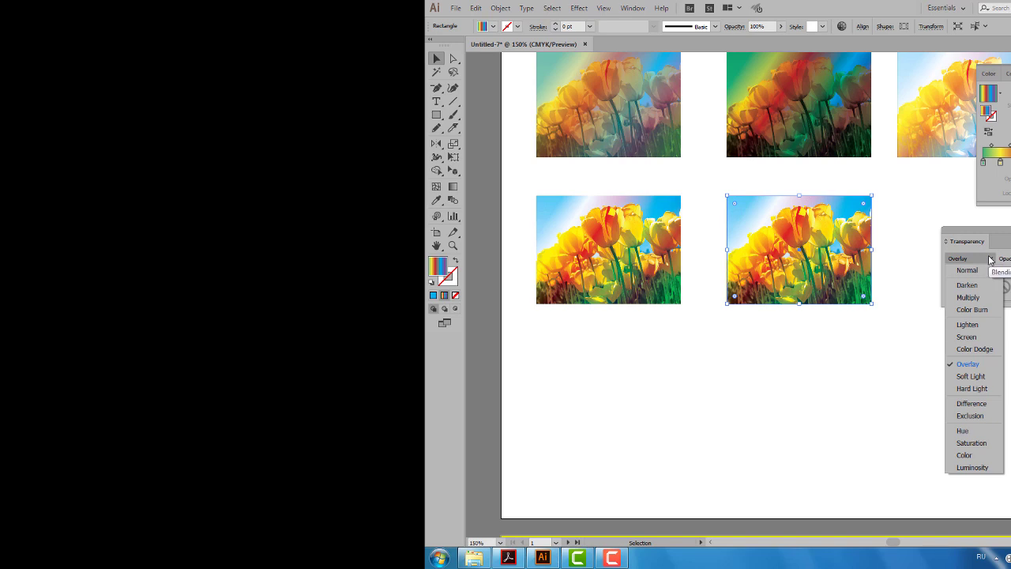
pyautogui.click(972, 403)
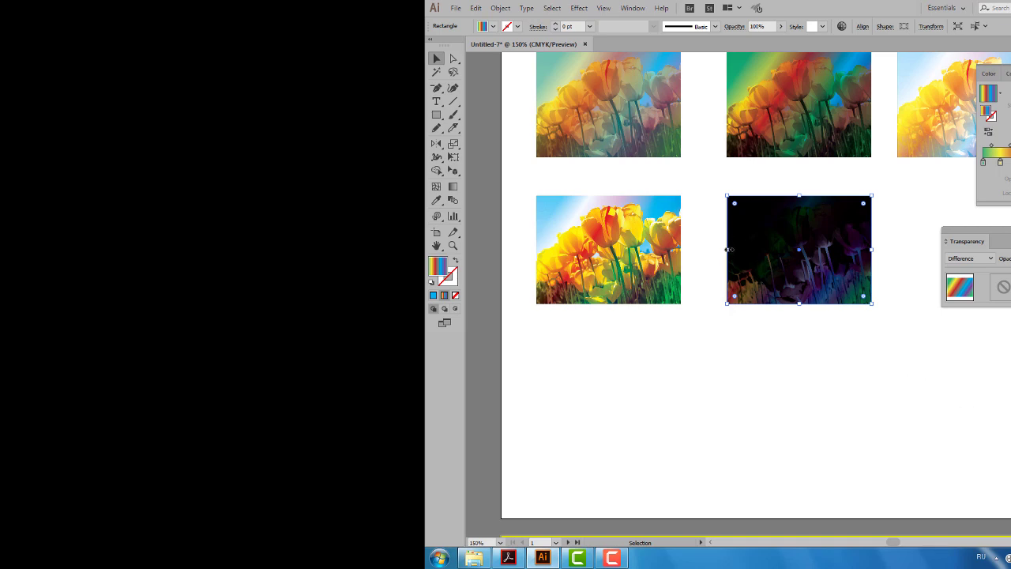
pyautogui.moveTo(728, 249); pyautogui.dragTo(806, 251)
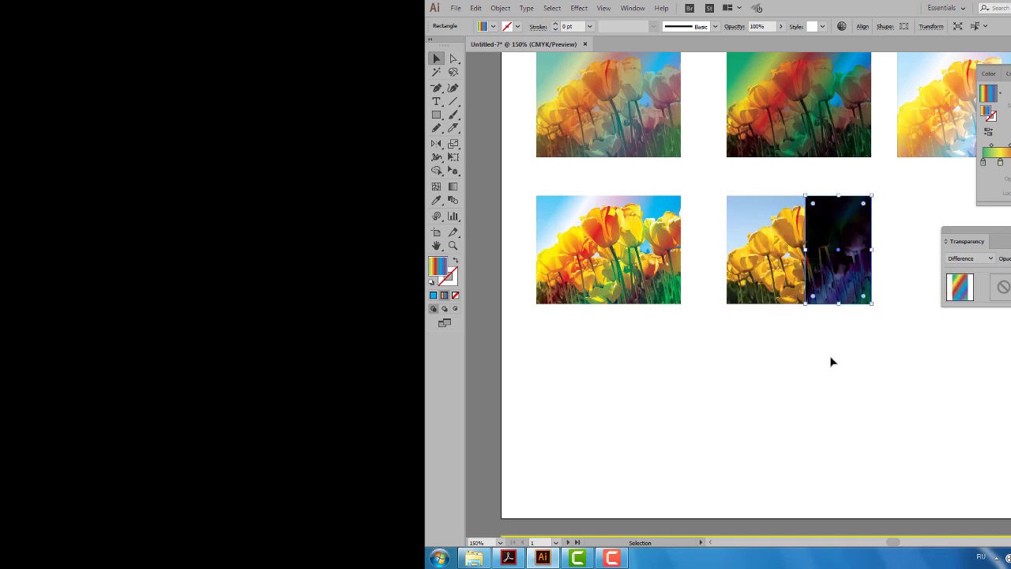
pyautogui.click(831, 361)
pyautogui.click(838, 262)
pyautogui.moveTo(807, 249); pyautogui.dragTo(727, 249)
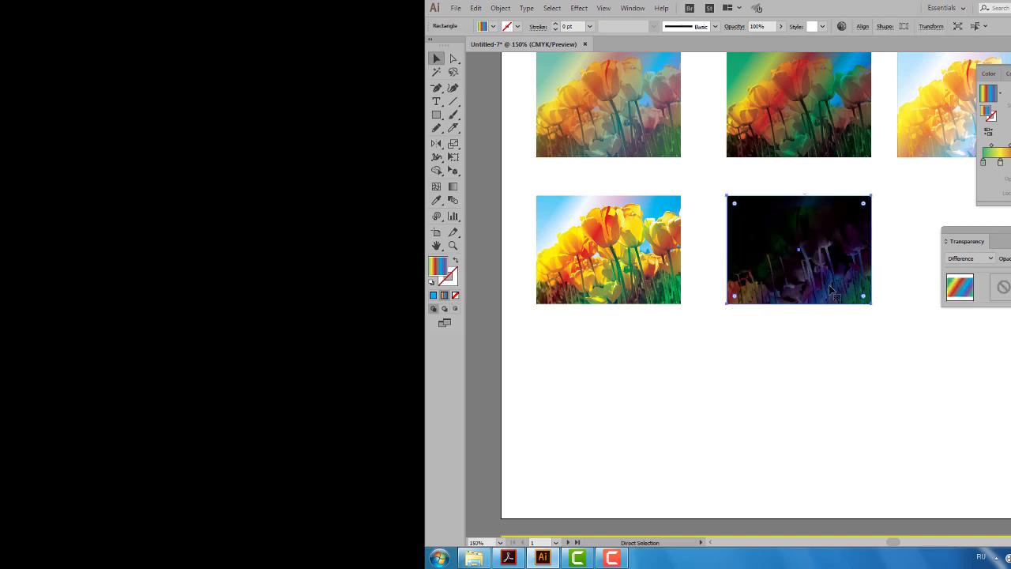
pyautogui.click(833, 314)
# Step: Zoom out and duplicate the dark image and gradient as a third bottom-row copy
pyautogui.hotkey('ctrl', '-')
pyautogui.moveTo(851, 294); pyautogui.dragTo(763, 306)
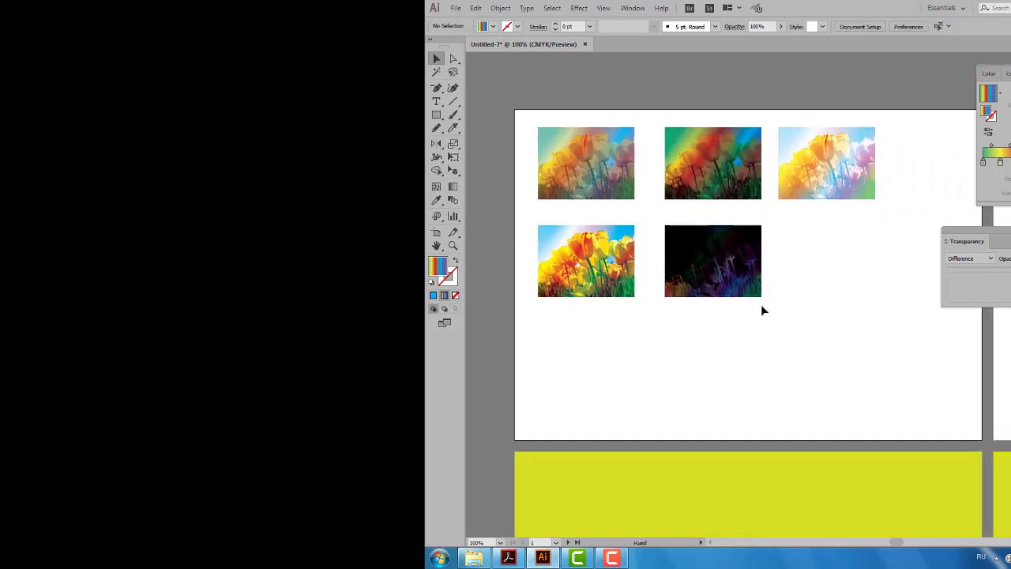
pyautogui.click(731, 269)
pyautogui.moveTo(801, 236)
pyautogui.mouseDown()
pyautogui.moveTo(746, 276)
pyautogui.moveTo(735, 251)
pyautogui.moveTo(815, 248)
pyautogui.mouseUp()
pyautogui.click(899, 294)
# Step: Try Hue and then Saturation blending on the third bottom-row image's gradient
pyautogui.click(864, 271)
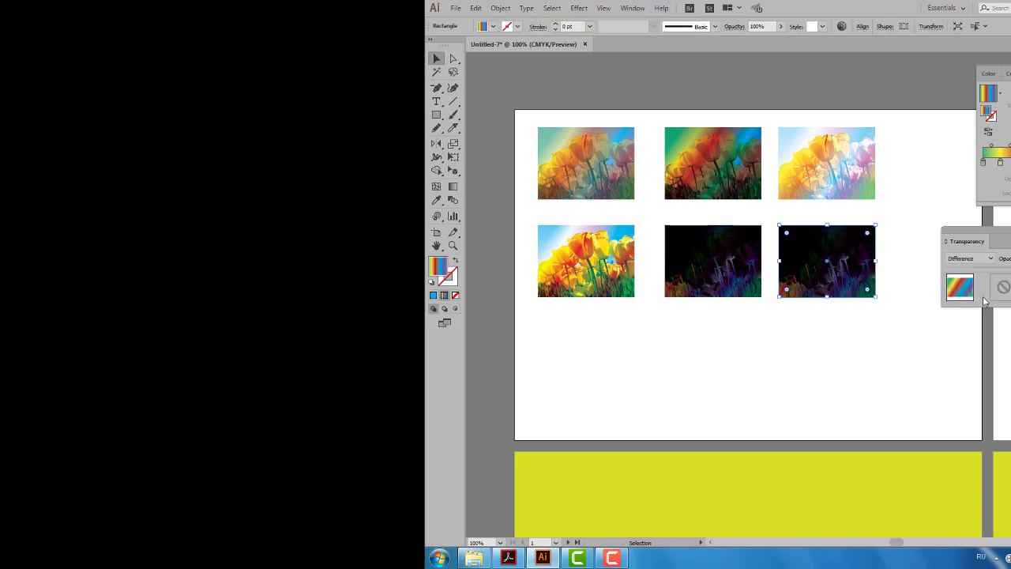
pyautogui.click(990, 259)
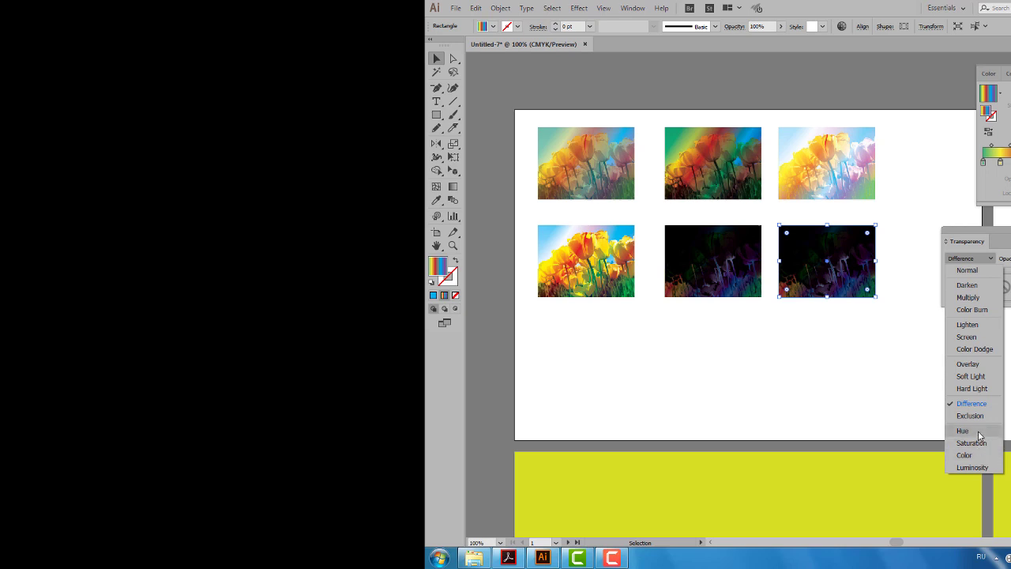
pyautogui.click(980, 433)
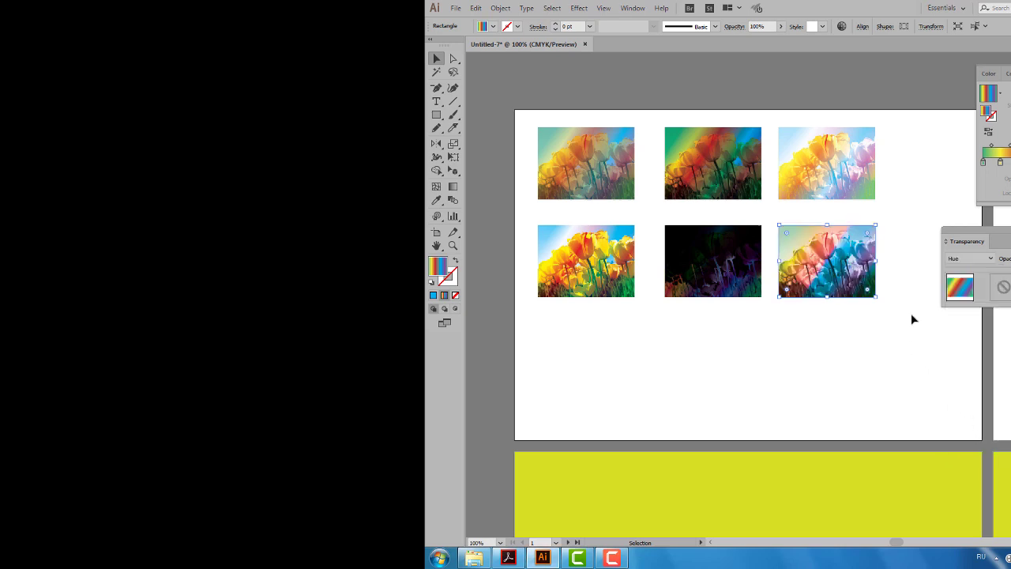
pyautogui.scroll(1, 922, 277)
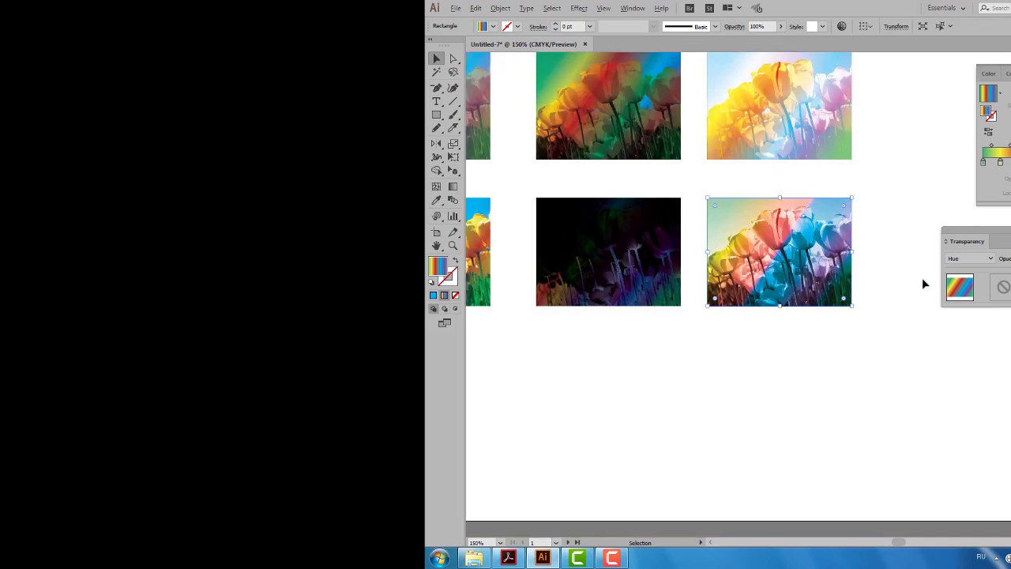
pyautogui.click(988, 260)
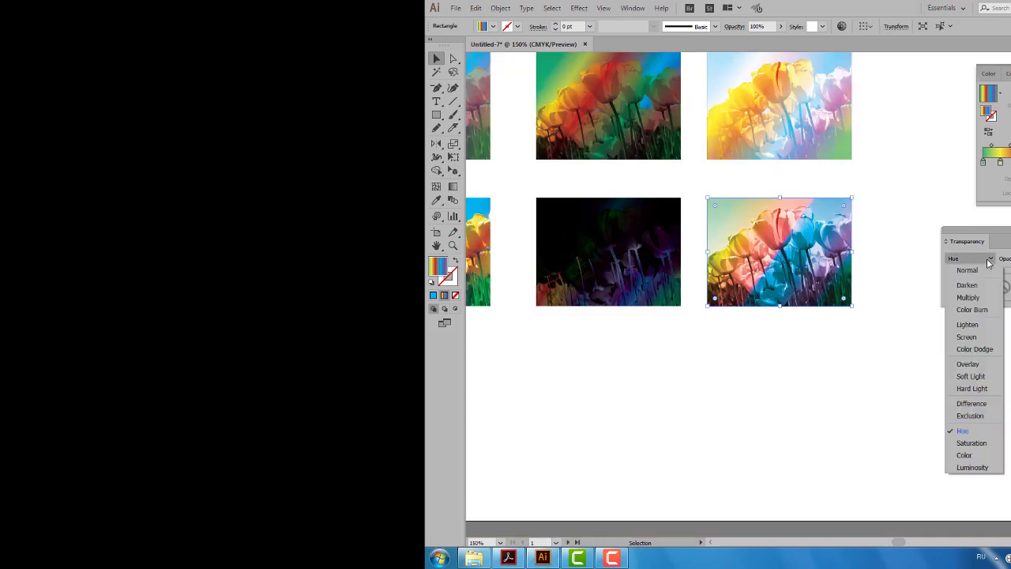
pyautogui.click(973, 443)
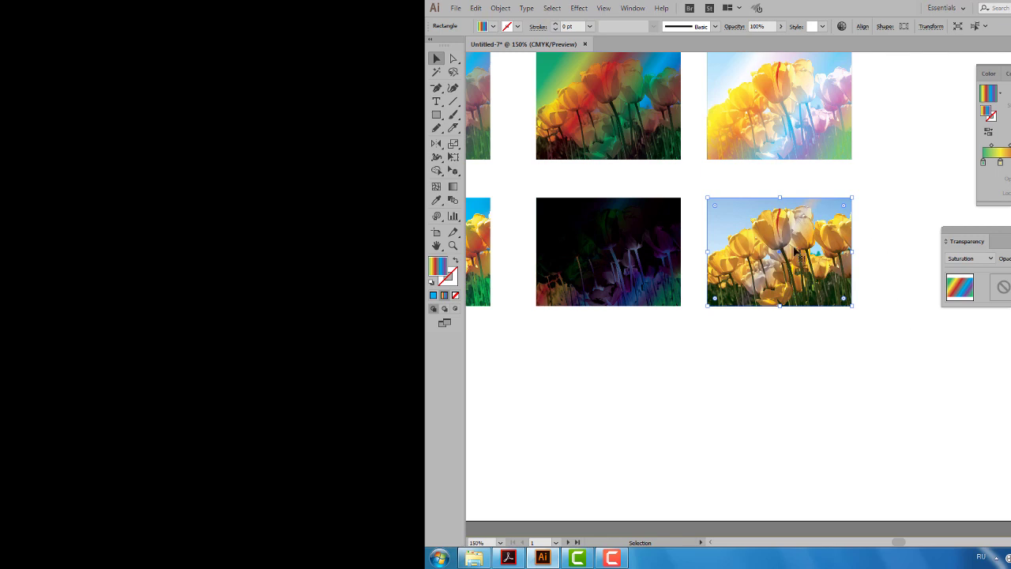
# Step: Compare Color and Luminosity blending, settle on Color, and zoom back out
pyautogui.click(993, 259)
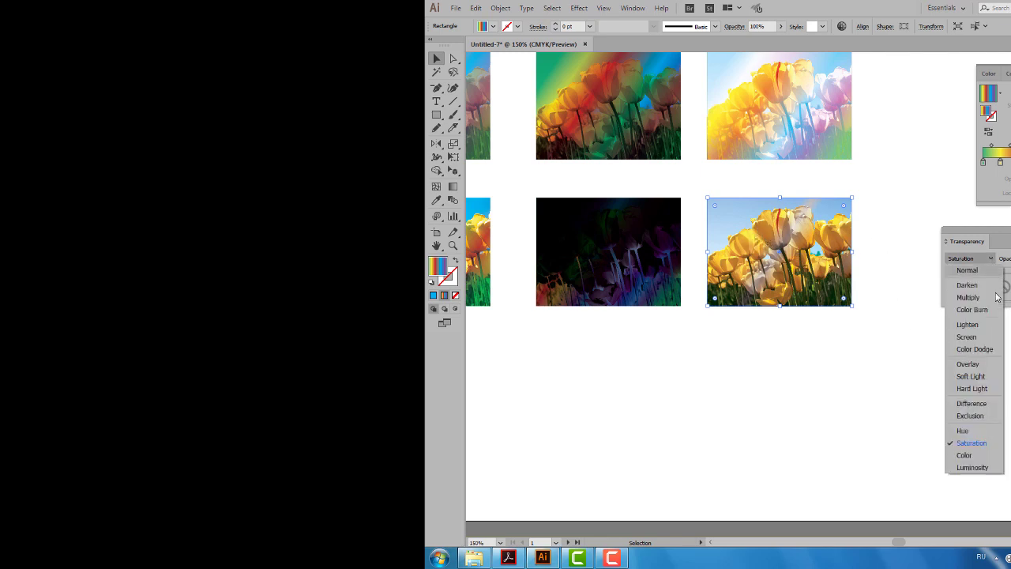
pyautogui.click(965, 455)
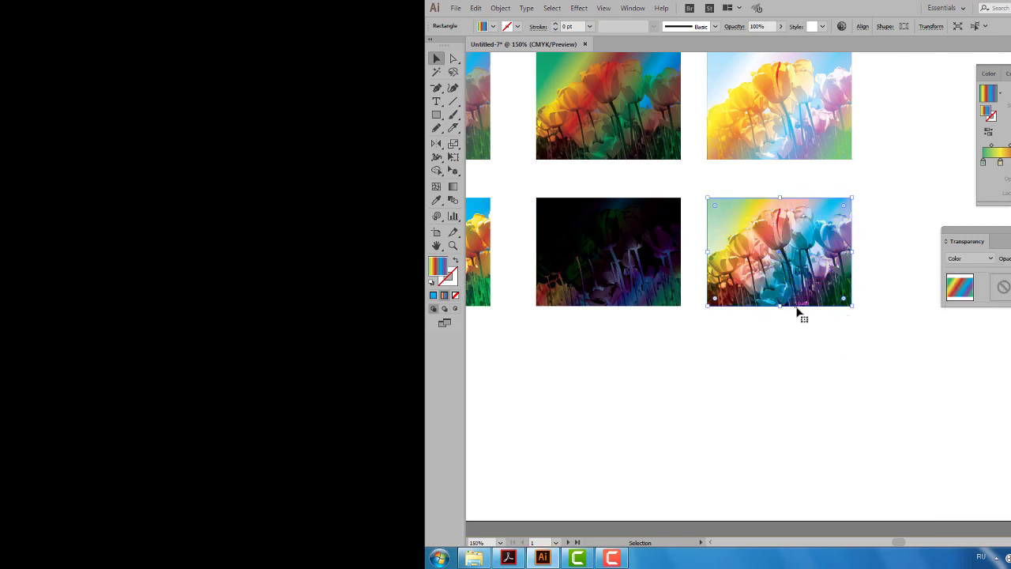
pyautogui.click(992, 260)
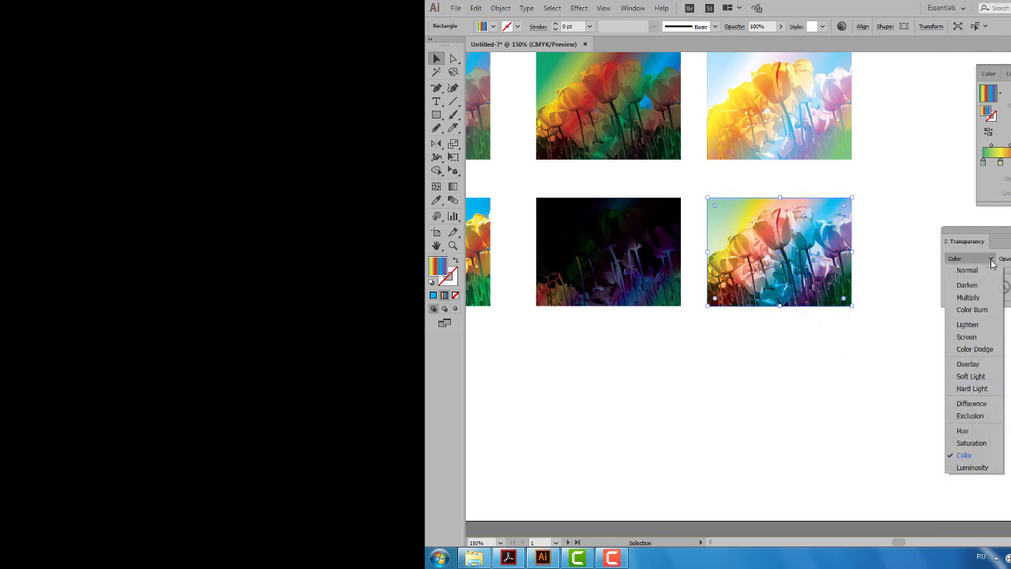
pyautogui.click(976, 468)
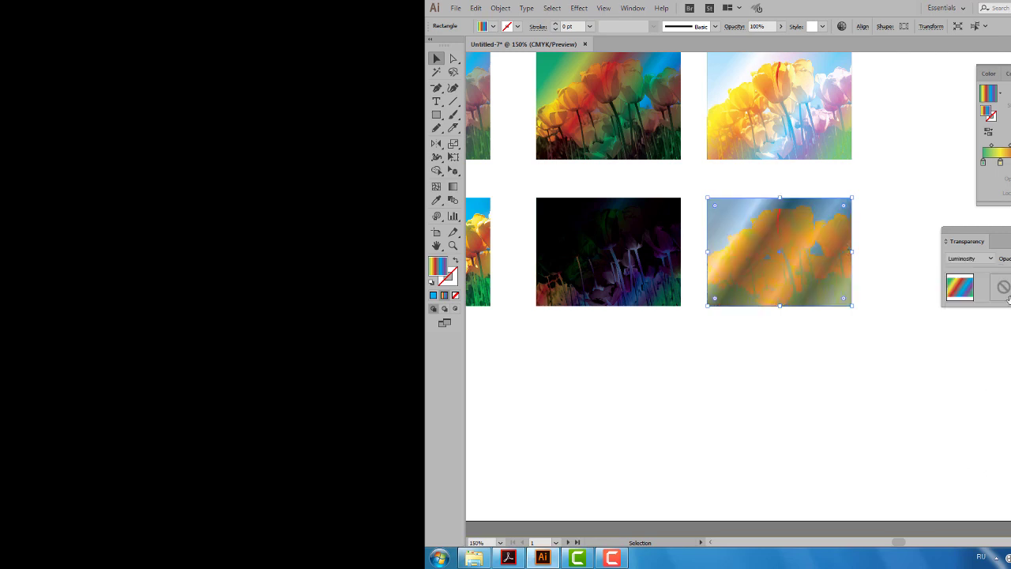
pyautogui.click(991, 258)
pyautogui.click(965, 455)
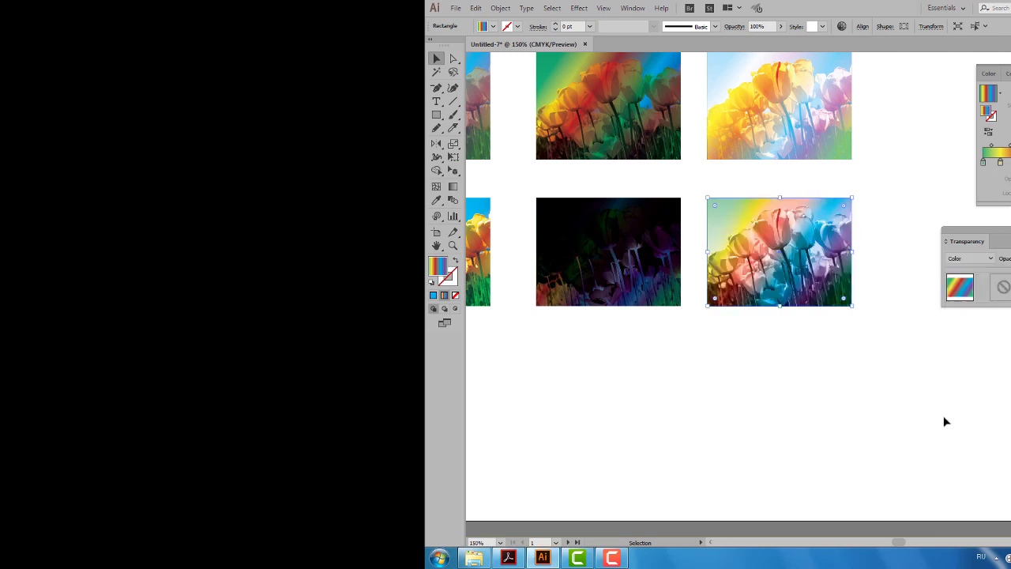
pyautogui.hotkey('ctrl', '-')
# Step: Scale all six blended tulip images up proportionally to spread across the artboard
pyautogui.moveTo(751, 334); pyautogui.dragTo(804, 356)
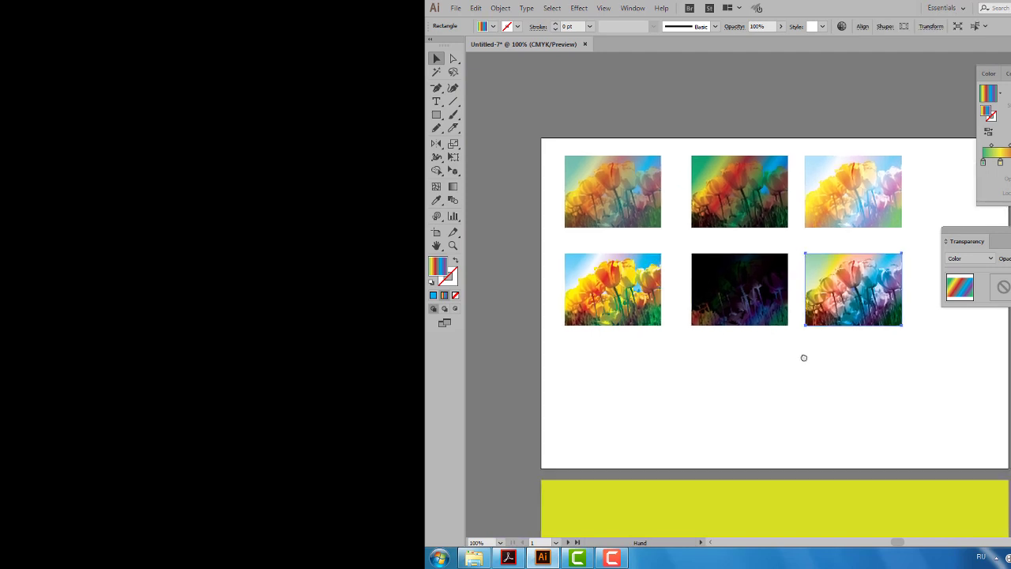
pyautogui.moveTo(625, 339); pyautogui.dragTo(869, 163)
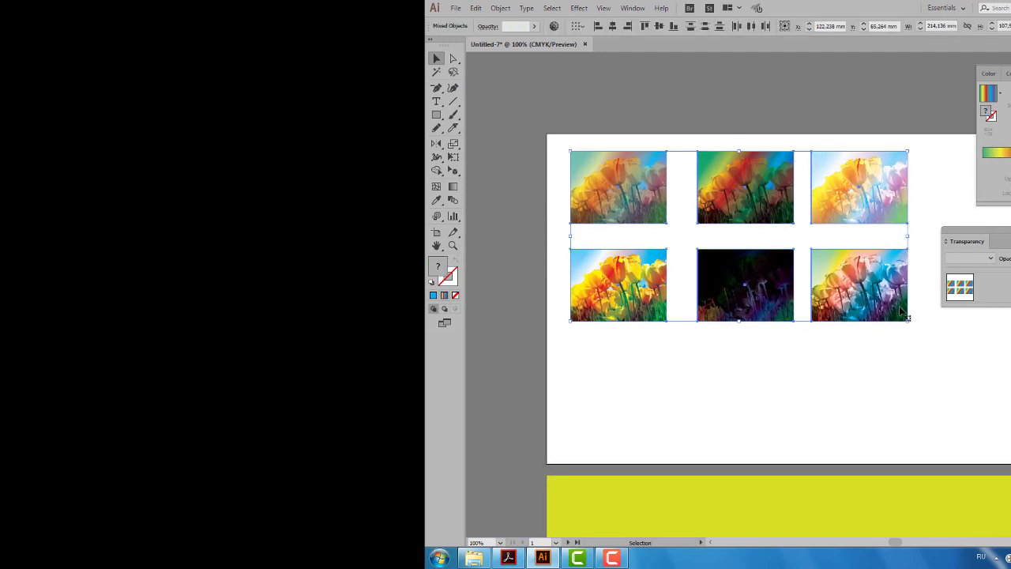
pyautogui.moveTo(908, 320); pyautogui.dragTo(972, 377)
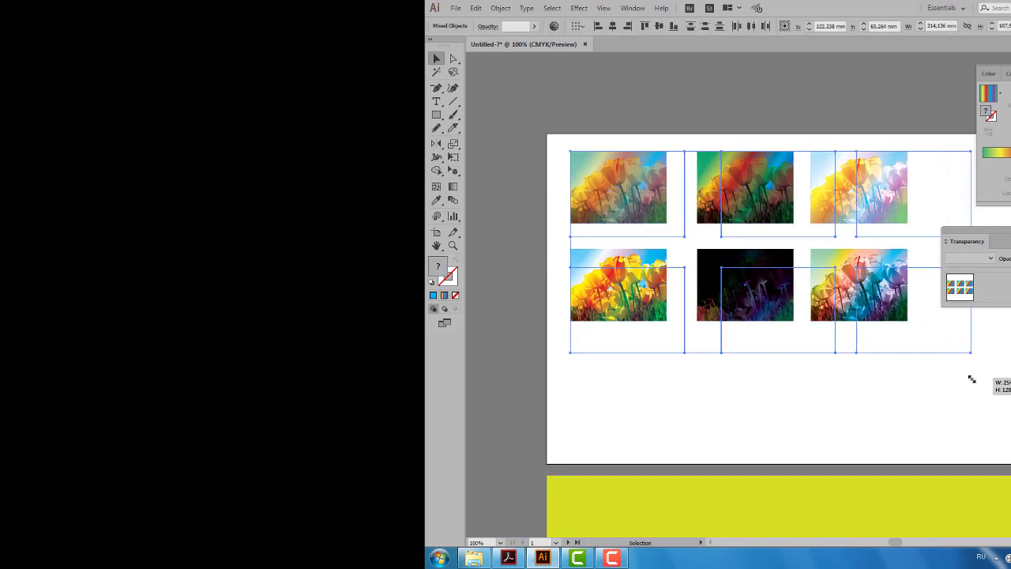
pyautogui.click(910, 381)
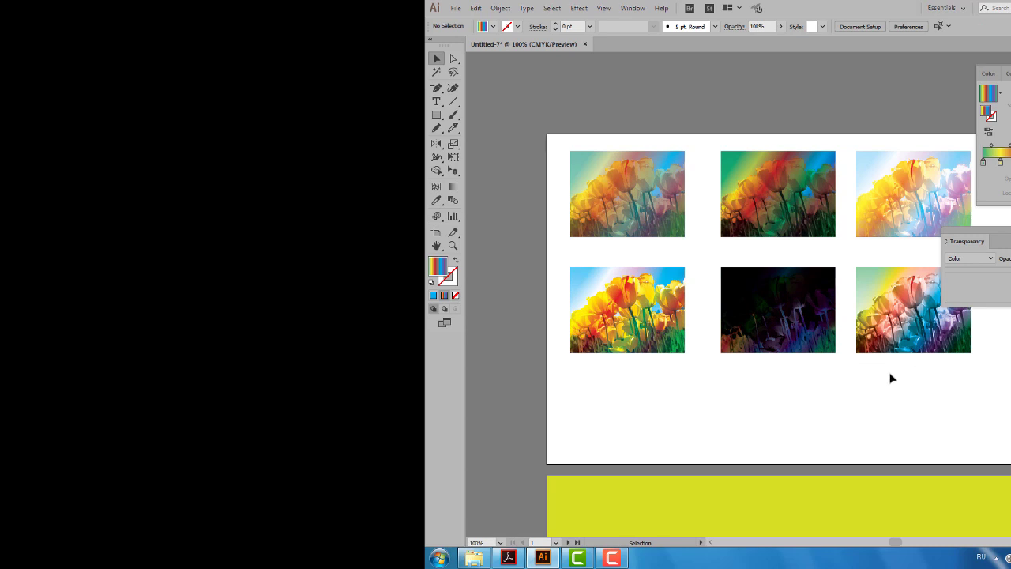
# Step: Draw a large rectangle with the diagonal rainbow gradient over most of the empty second artboard
pyautogui.moveTo(937, 388); pyautogui.dragTo(646, 334)
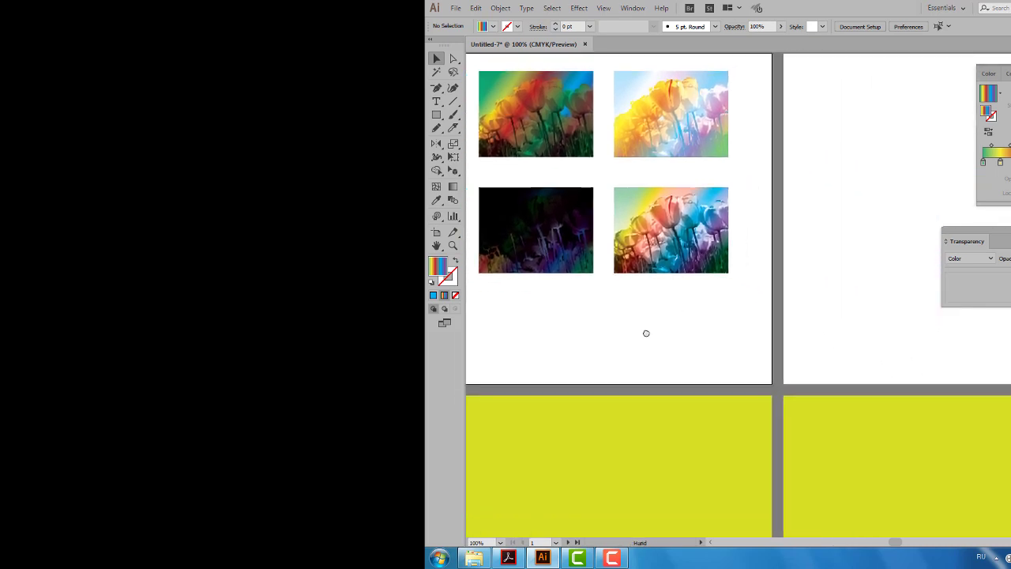
pyautogui.moveTo(811, 278); pyautogui.dragTo(693, 274)
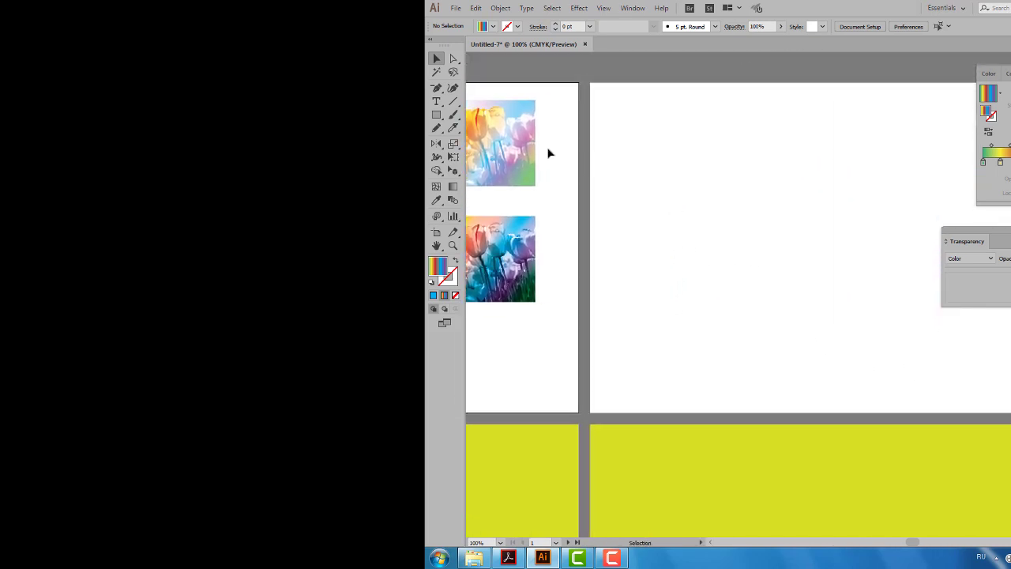
pyautogui.click(436, 115)
pyautogui.moveTo(601, 100); pyautogui.dragTo(1010, 387)
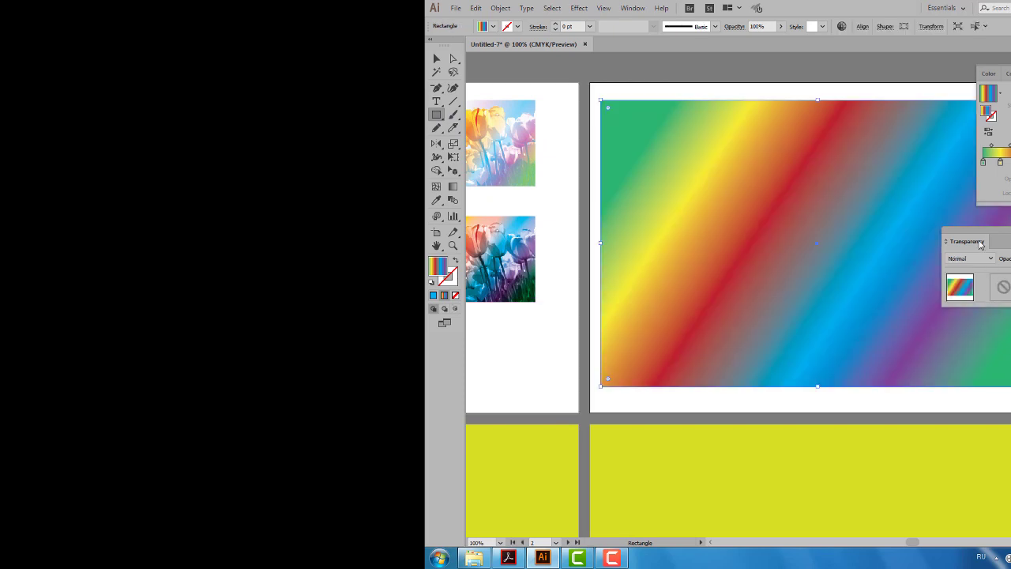
pyautogui.moveTo(982, 242); pyautogui.dragTo(1000, 252)
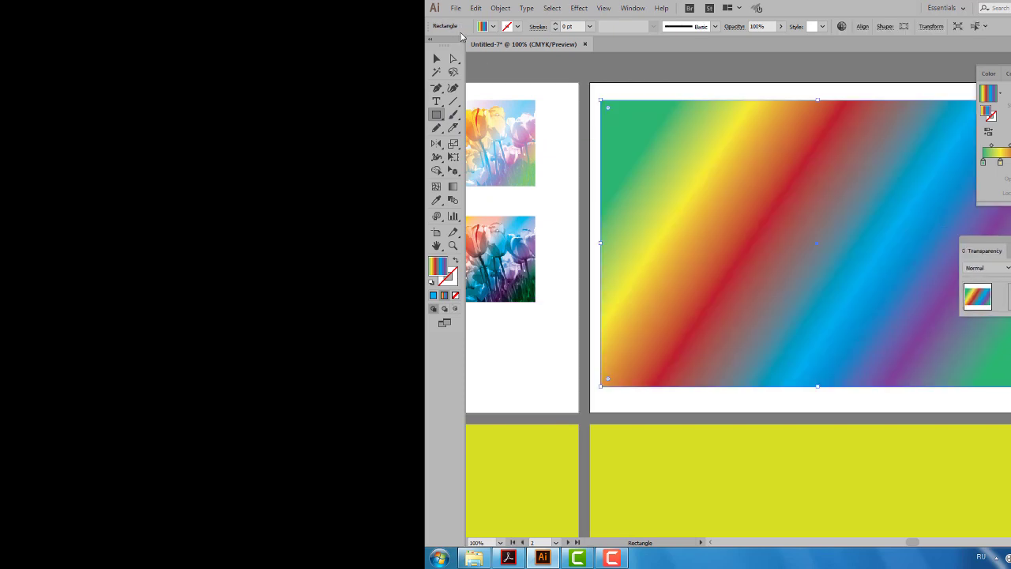
pyautogui.click(476, 8)
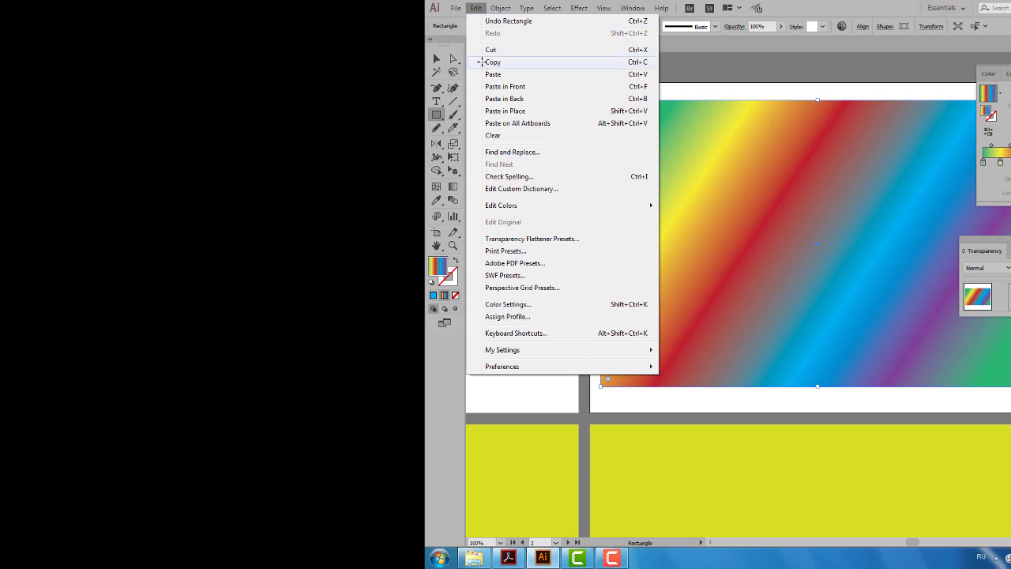
# Step: Copy the rainbow rectangle, paste it in front, and reverse its gradient from upper right to lower left
pyautogui.click(489, 62)
pyautogui.click(476, 8)
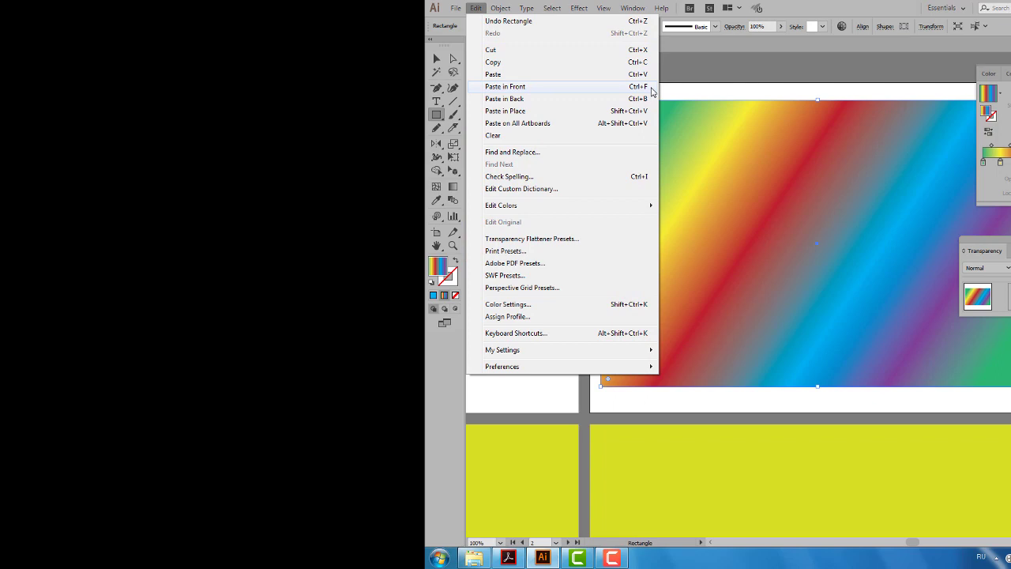
pyautogui.click(653, 87)
pyautogui.click(453, 187)
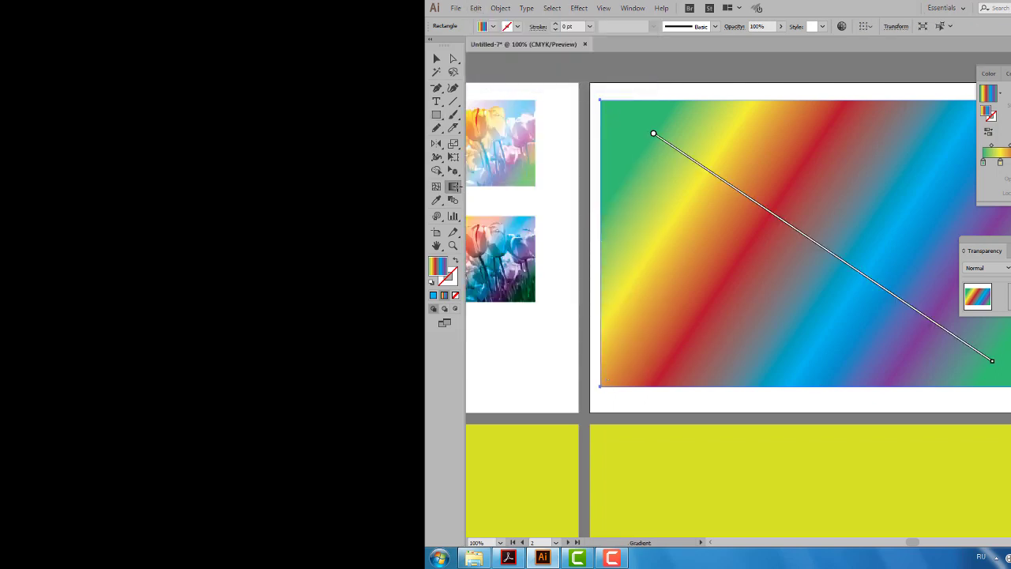
pyautogui.moveTo(936, 138); pyautogui.dragTo(680, 364)
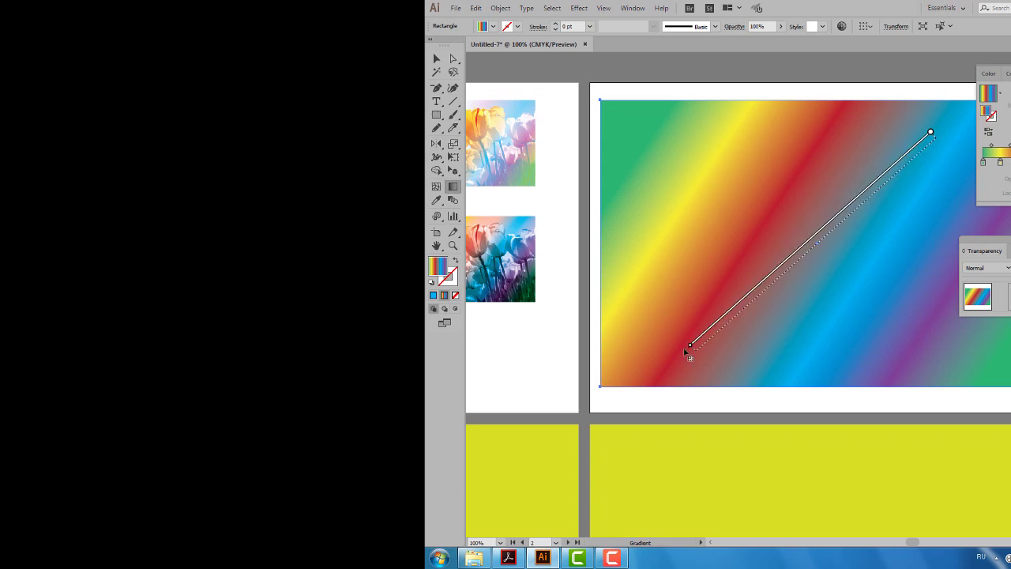
# Step: Set the top copy's transparency blend mode to Difference
pyautogui.moveTo(978, 252)
pyautogui.mouseDown()
pyautogui.moveTo(920, 232)
pyautogui.moveTo(1000, 117)
pyautogui.mouseUp()
pyautogui.click(994, 134)
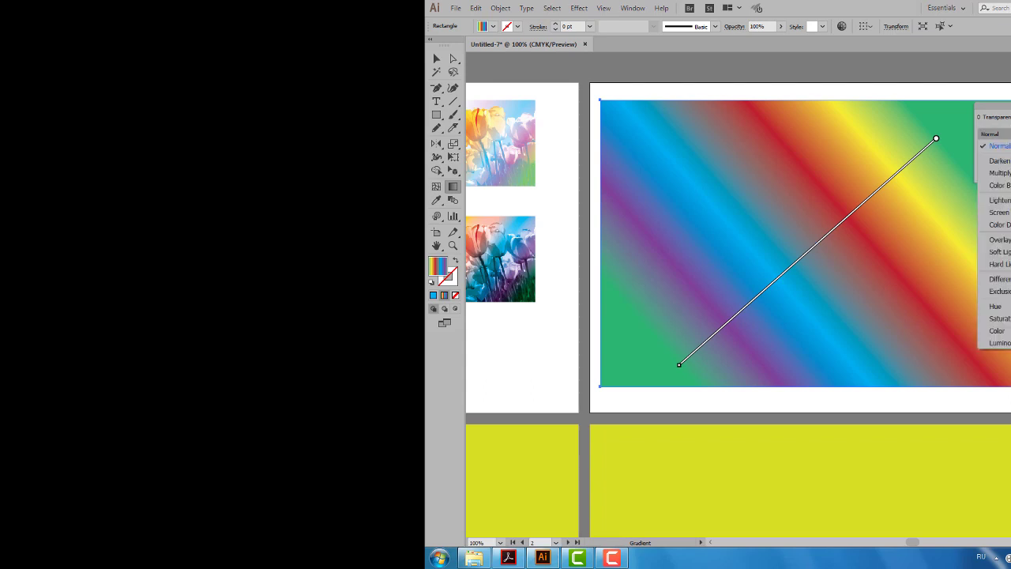
pyautogui.click(1009, 282)
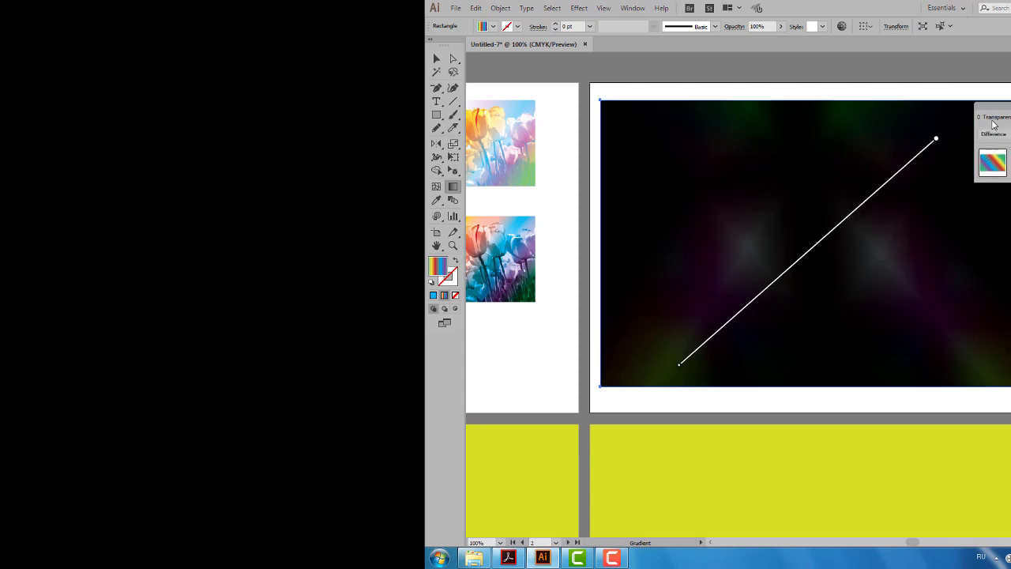
pyautogui.moveTo(996, 117); pyautogui.dragTo(1010, 57)
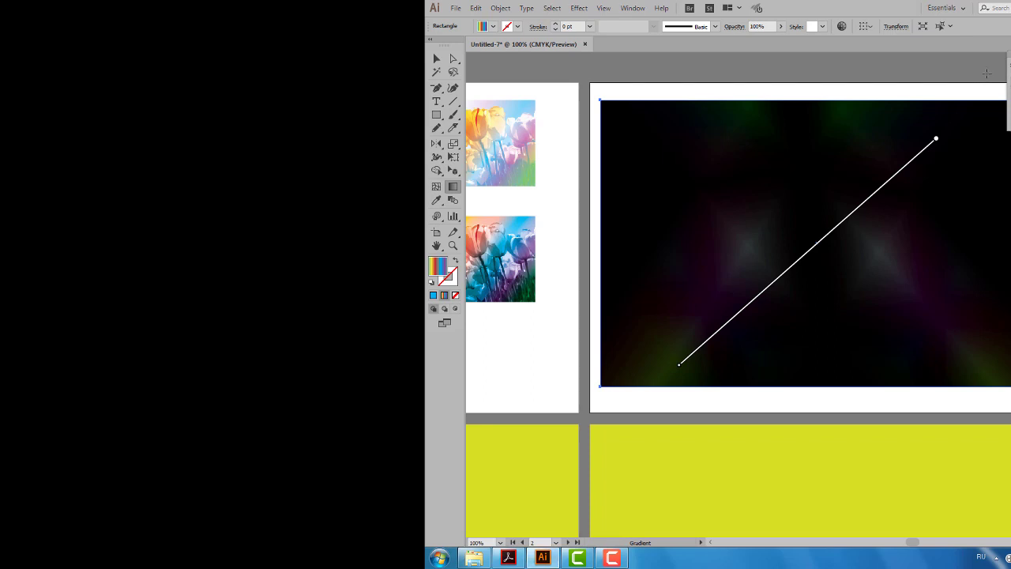
# Step: Paste another rainbow copy in front, run its gradient top to bottom, then deselect
pyautogui.click(477, 10)
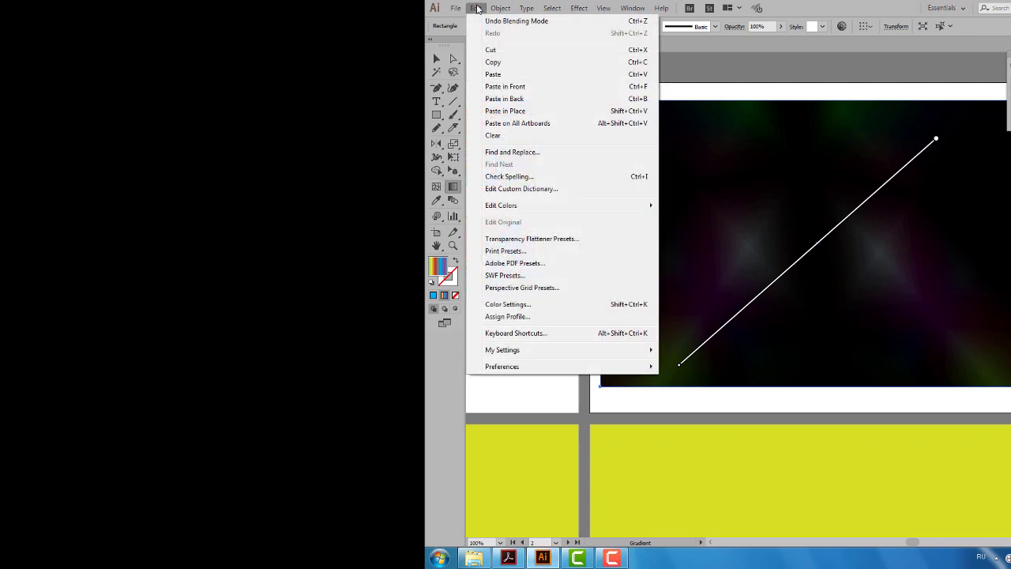
pyautogui.click(575, 92)
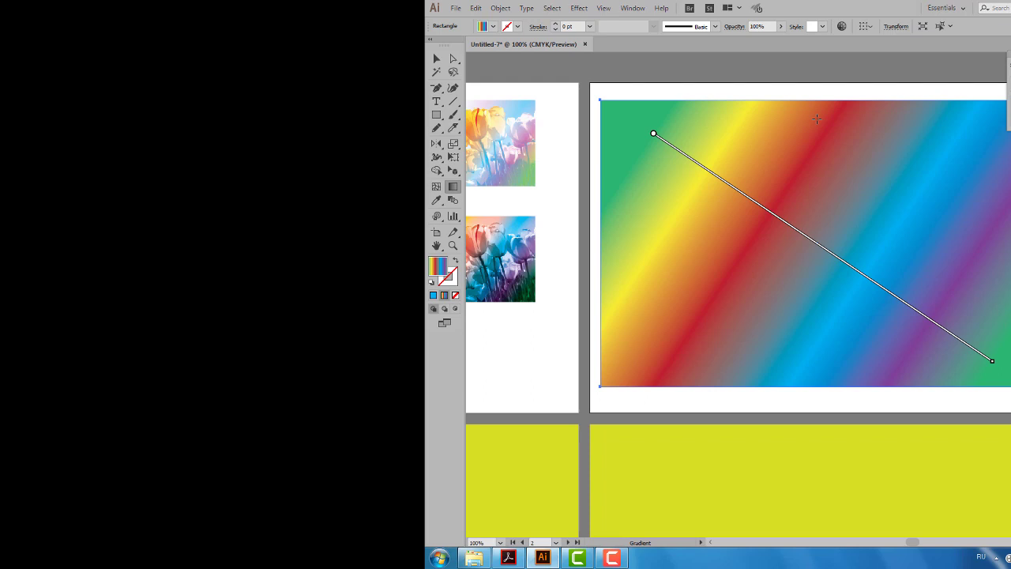
pyautogui.moveTo(817, 118); pyautogui.dragTo(797, 354)
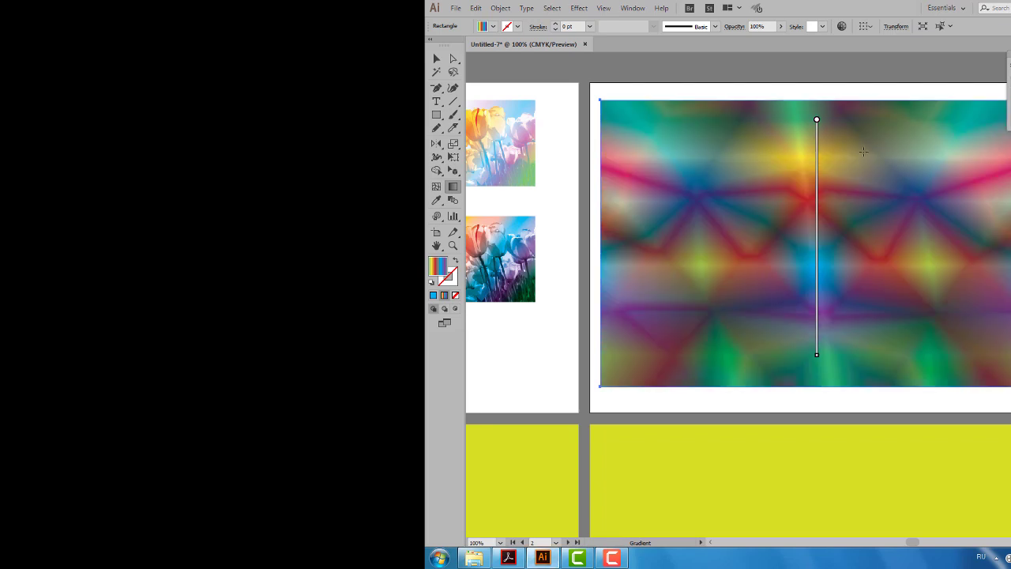
pyautogui.click(437, 60)
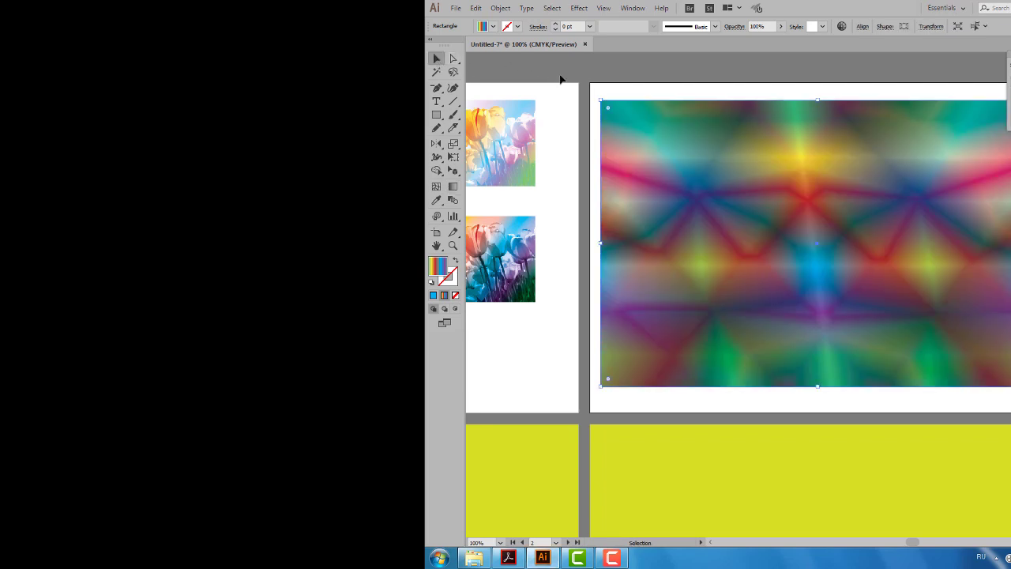
pyautogui.click(610, 81)
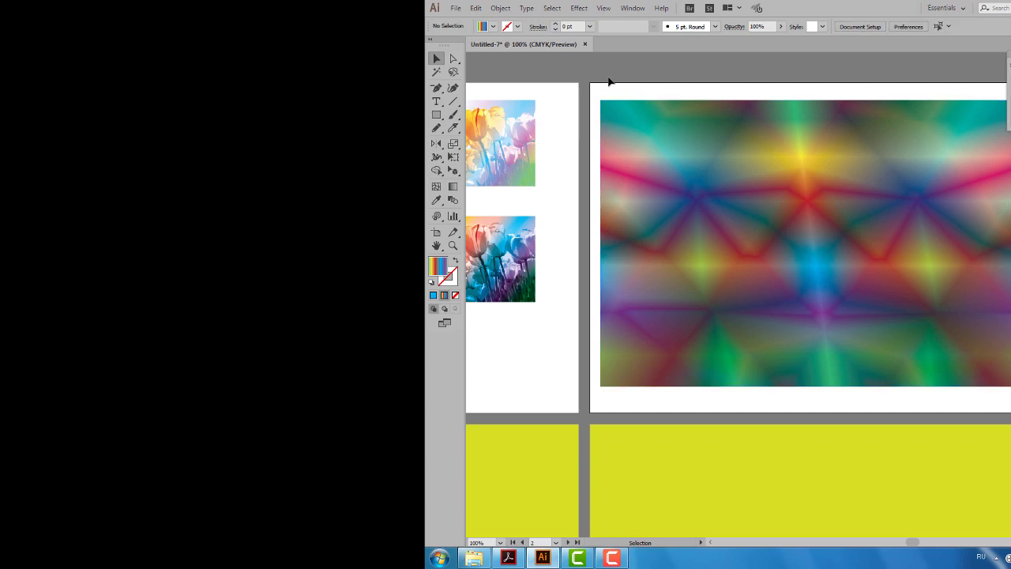
pyautogui.scroll(-1, 641, 95)
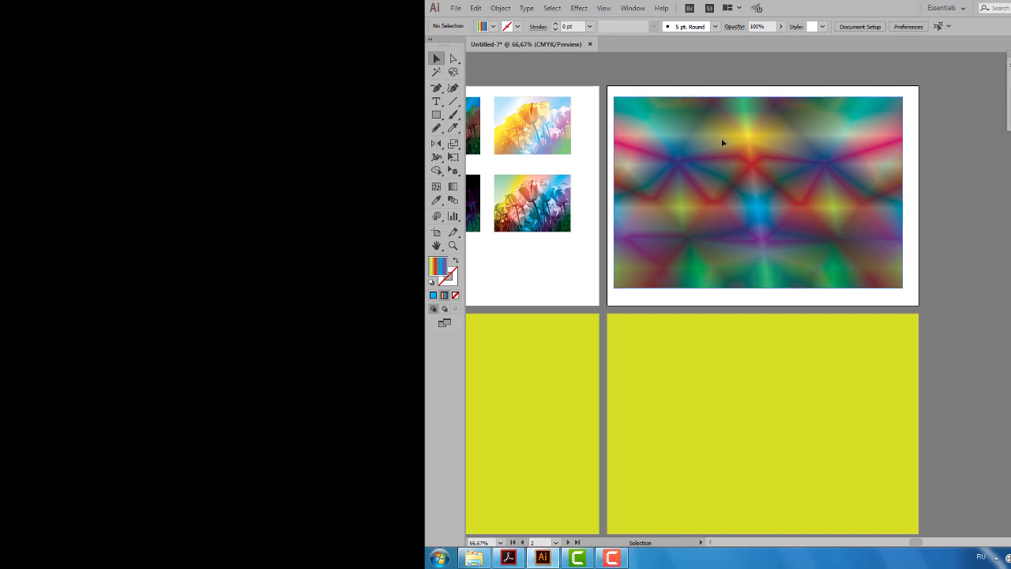
pyautogui.moveTo(722, 142); pyautogui.dragTo(1010, 249)
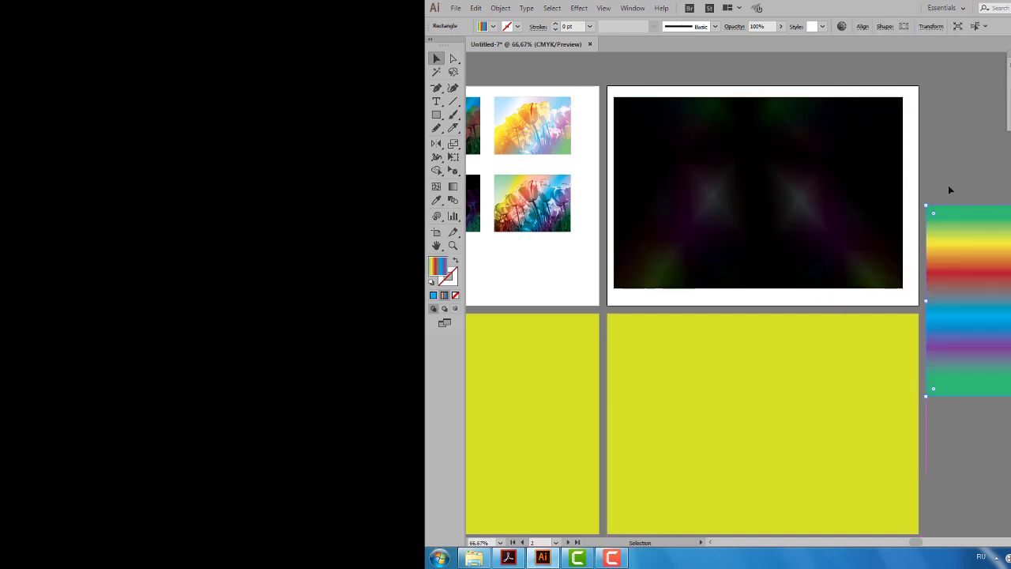
pyautogui.click(827, 139)
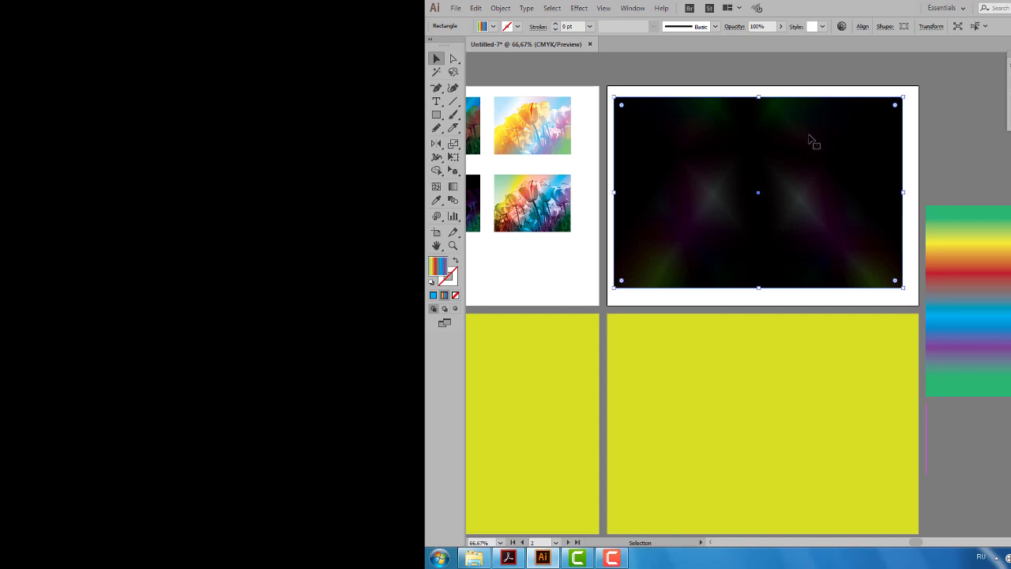
pyautogui.click(817, 84)
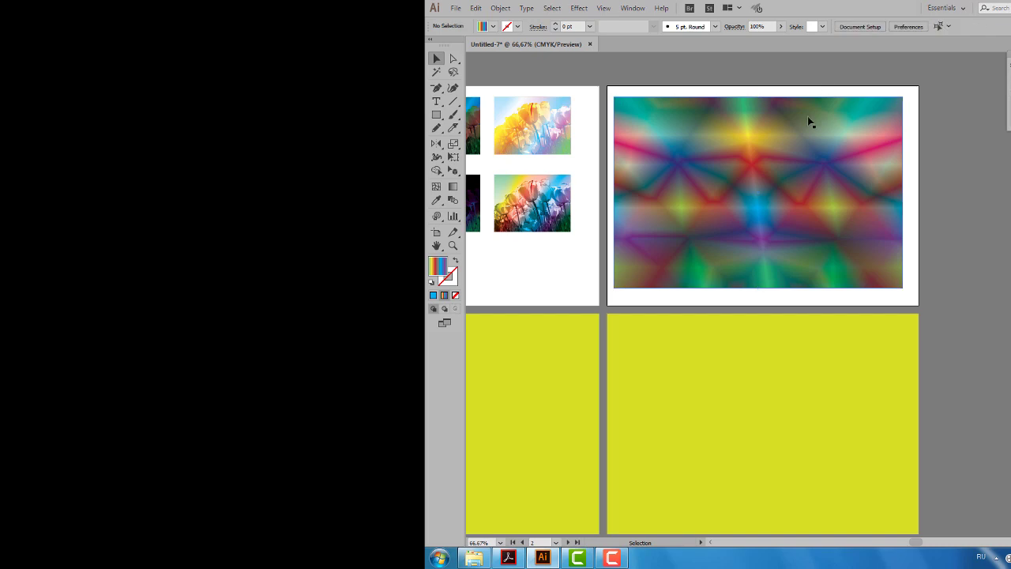
pyautogui.scroll(1, 807, 116)
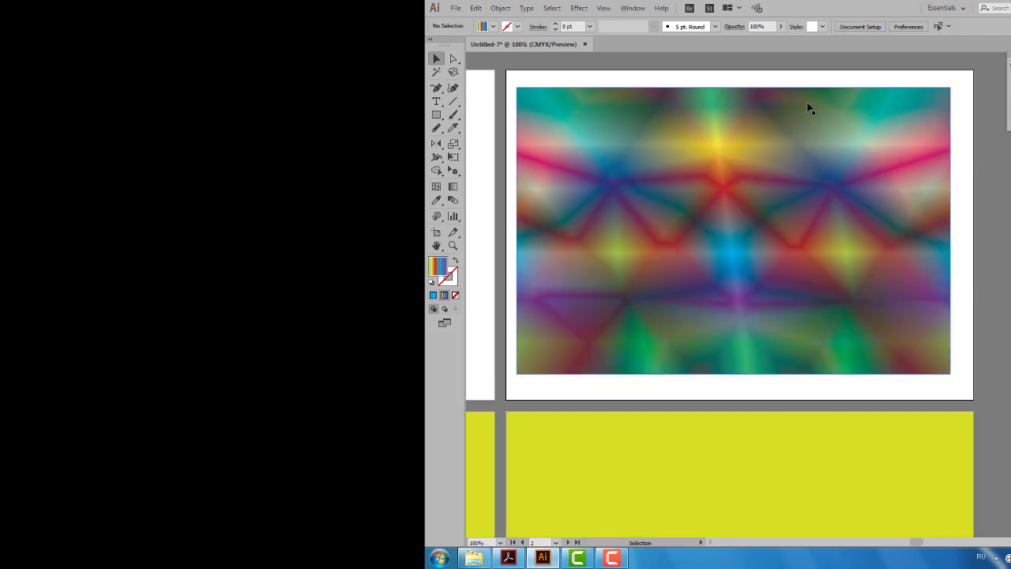
pyautogui.scroll(-2, 808, 108)
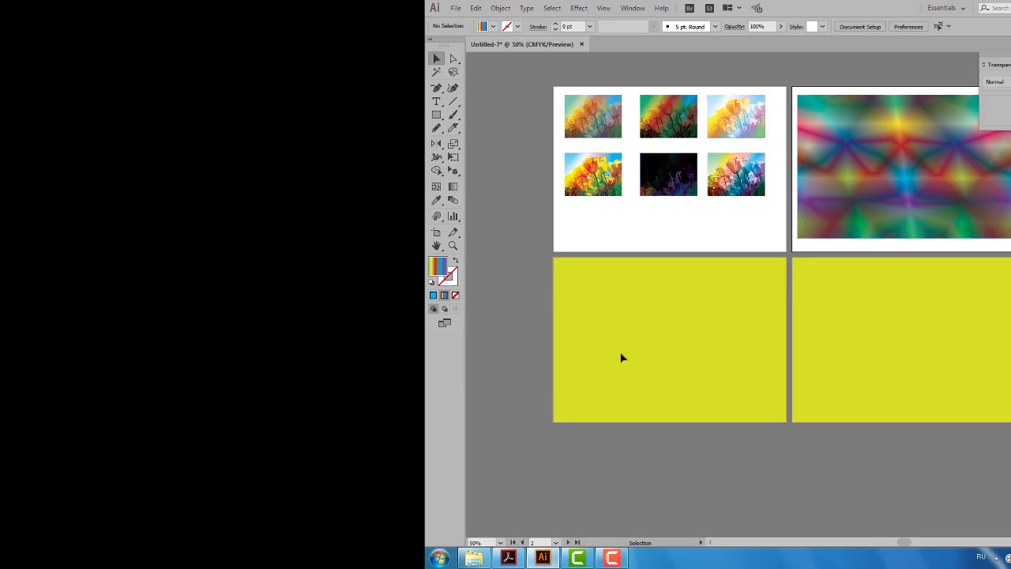
# Step: Read page 33 (Маска прозрачности) of the tutorial PDF in Acrobat, then return to Illustrator
pyautogui.click(508, 558)
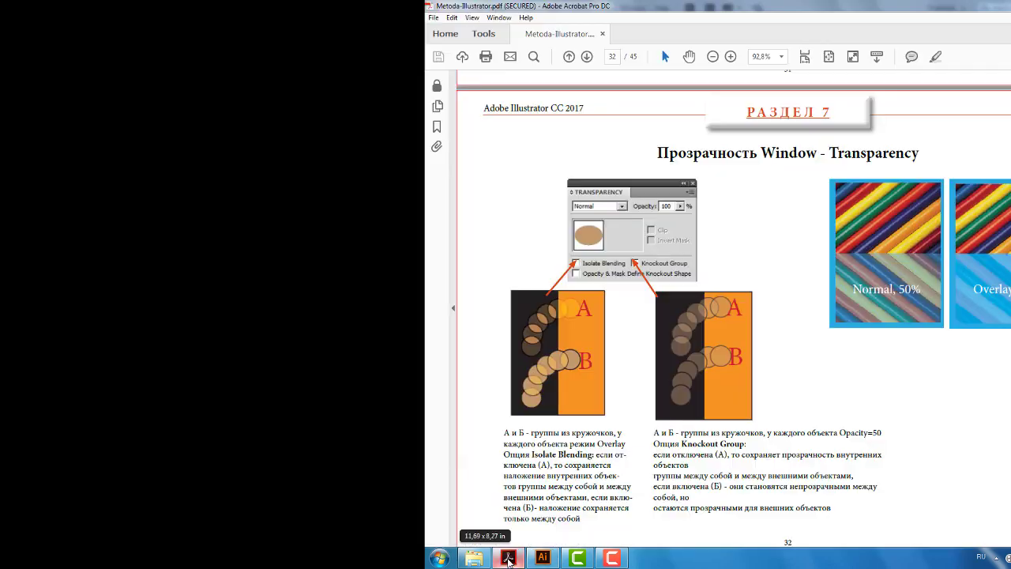
pyautogui.scroll(-2, 762, 320)
pyautogui.scroll(-5, 763, 320)
pyautogui.scroll(-5, 765, 318)
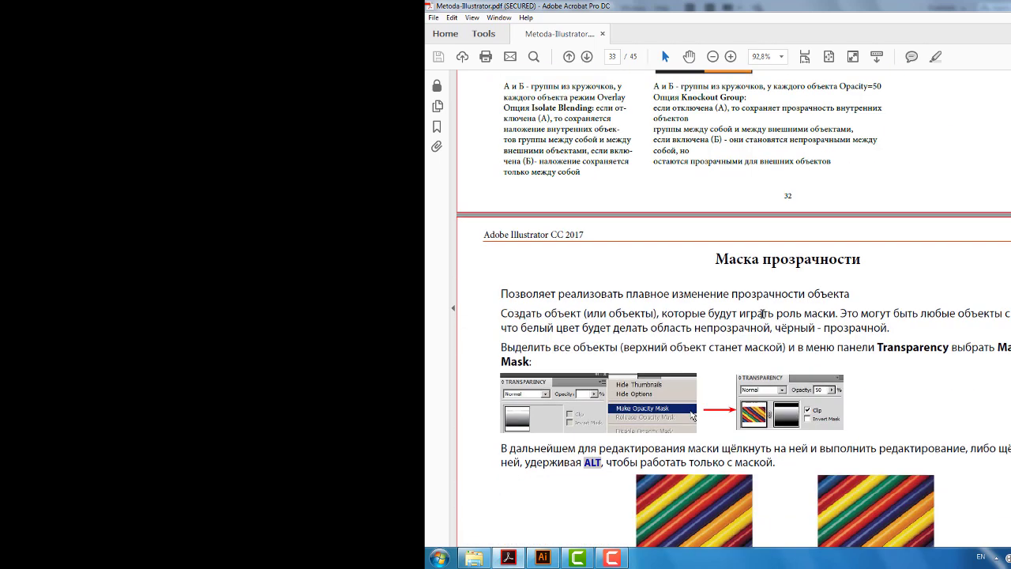
pyautogui.scroll(-3, 765, 316)
pyautogui.scroll(-1, 763, 314)
pyautogui.scroll(-1, 763, 314)
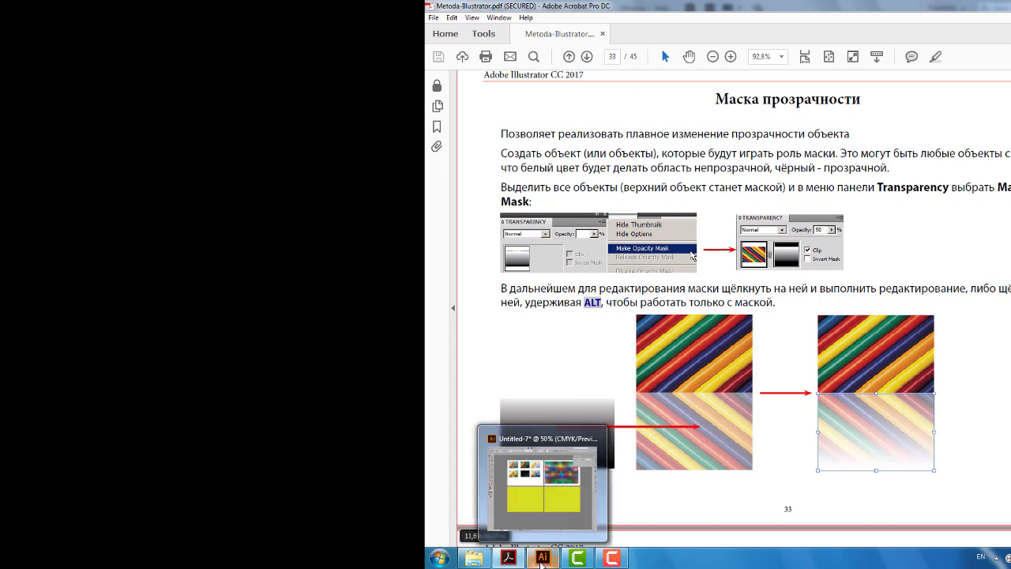
pyautogui.click(542, 559)
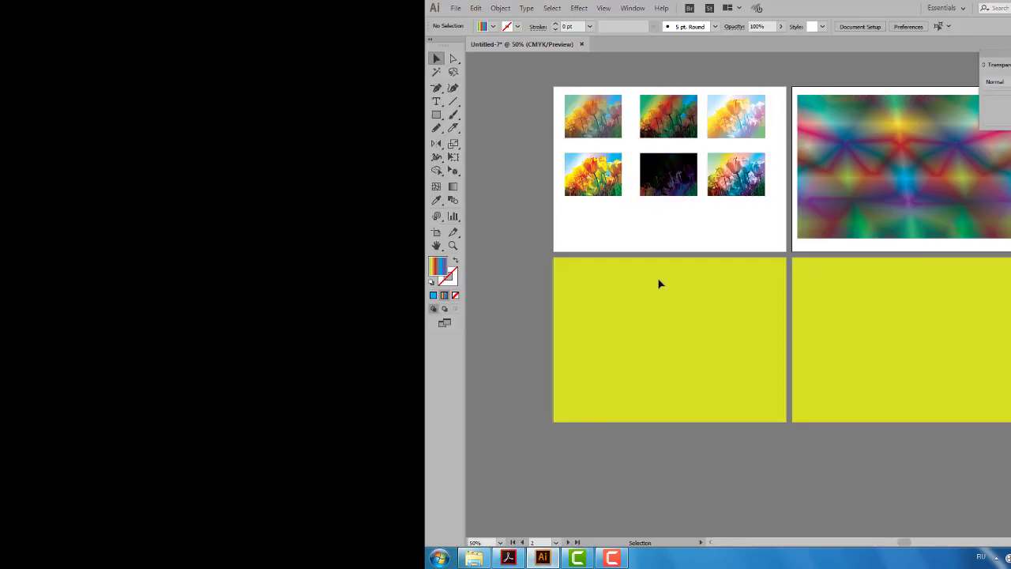
# Step: Place Desert.jpg and size it in the yellow artboard's upper left
pyautogui.click(456, 8)
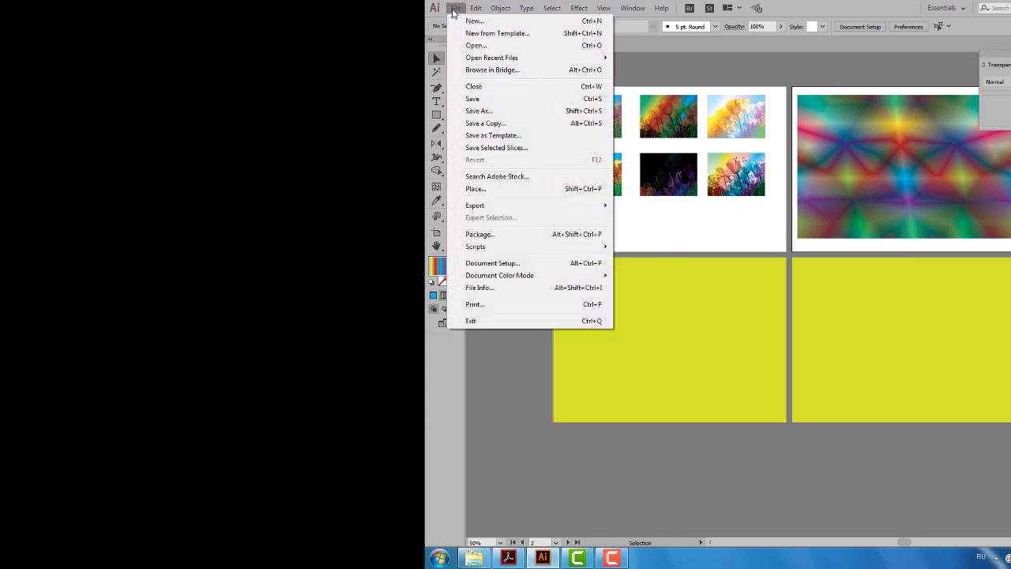
pyautogui.click(489, 190)
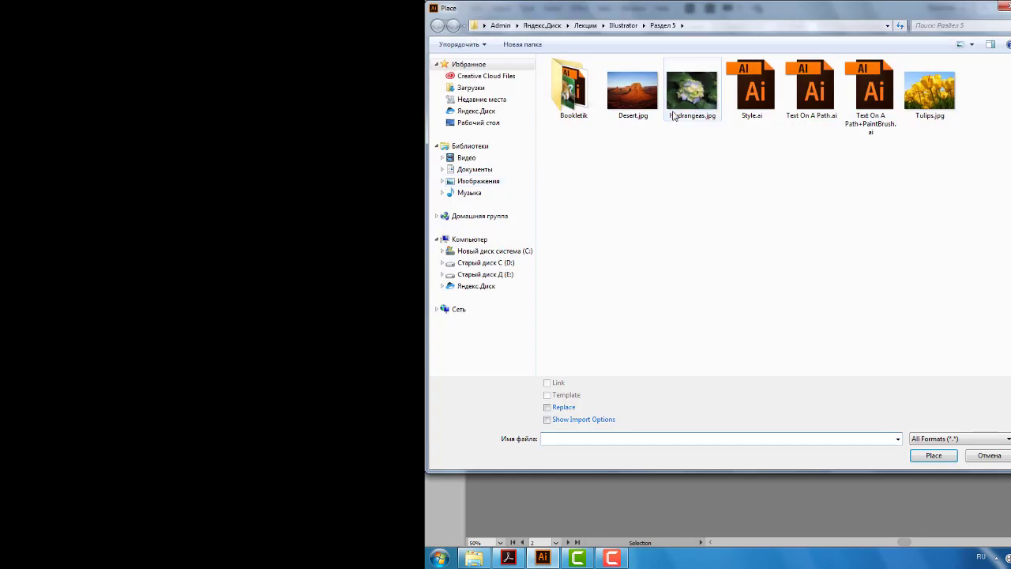
pyautogui.click(645, 99)
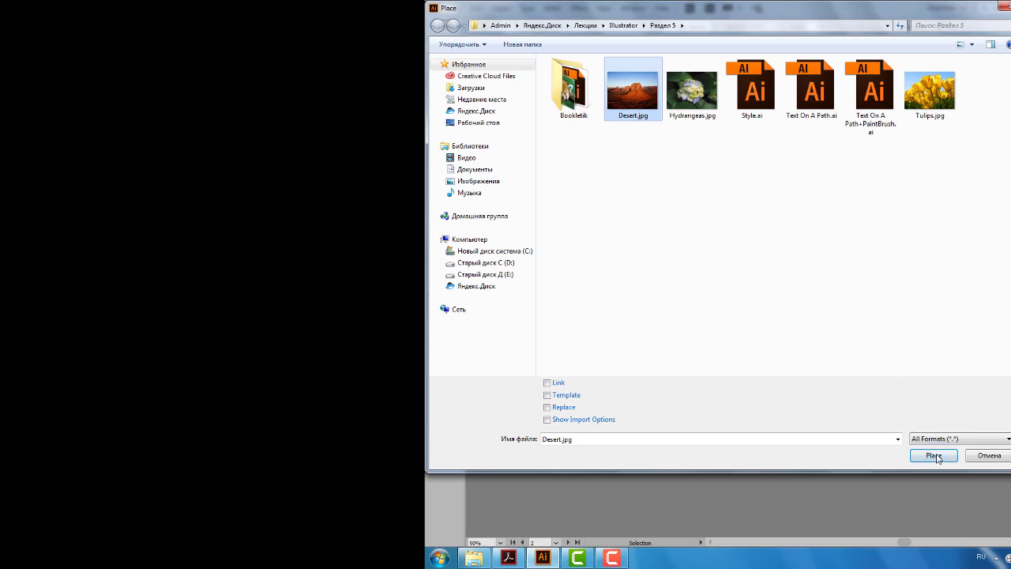
pyautogui.click(935, 456)
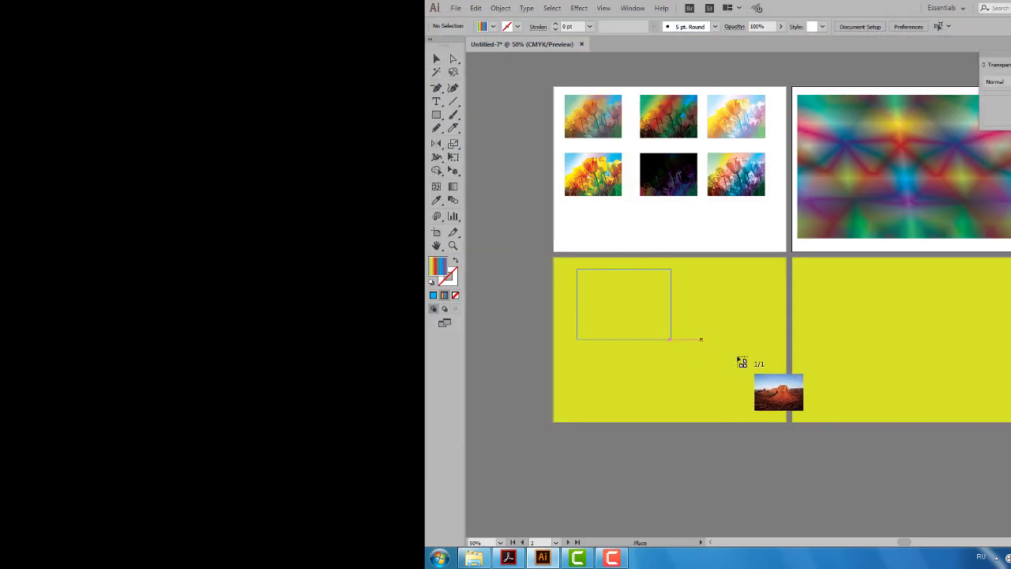
pyautogui.moveTo(577, 269); pyautogui.dragTo(739, 390)
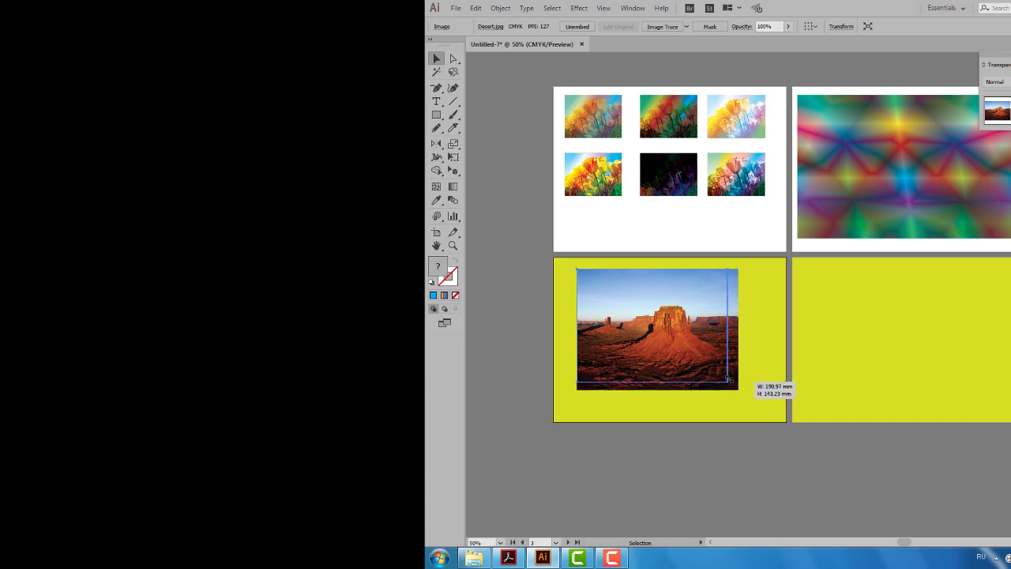
# Step: Shrink the desert photo slightly and move it toward the artboard's centre
pyautogui.moveTo(740, 392); pyautogui.dragTo(711, 369)
pyautogui.moveTo(640, 313); pyautogui.dragTo(657, 321)
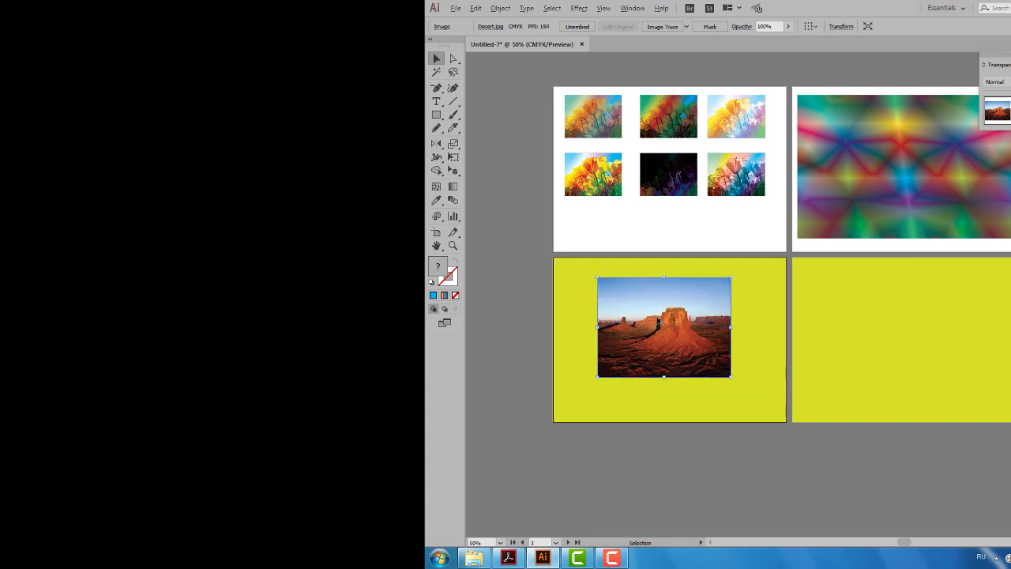
pyautogui.scroll(2, 656, 320)
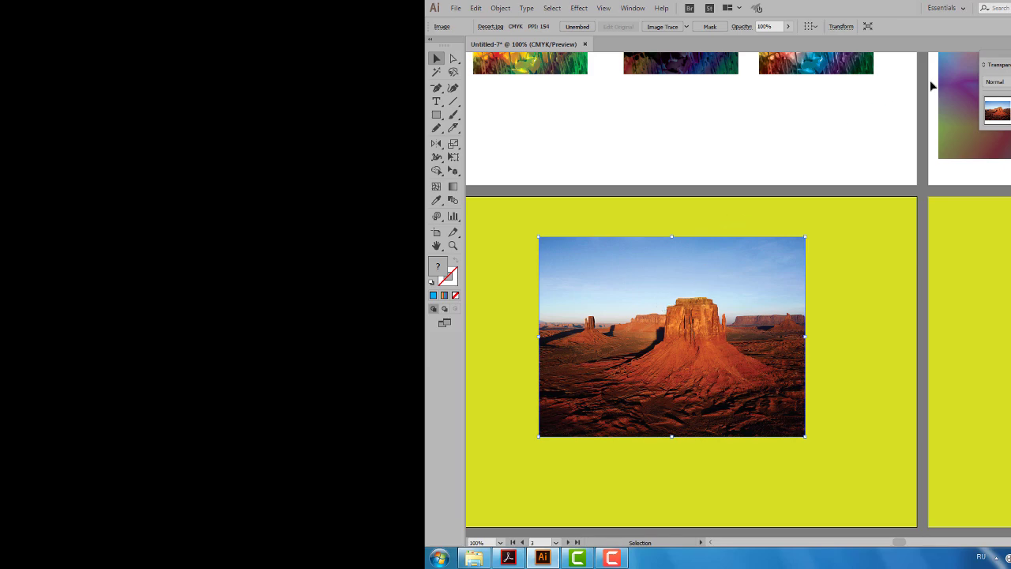
# Step: Float the Transparency panel off to the right and deselect the photo
pyautogui.moveTo(999, 66); pyautogui.dragTo(839, 222)
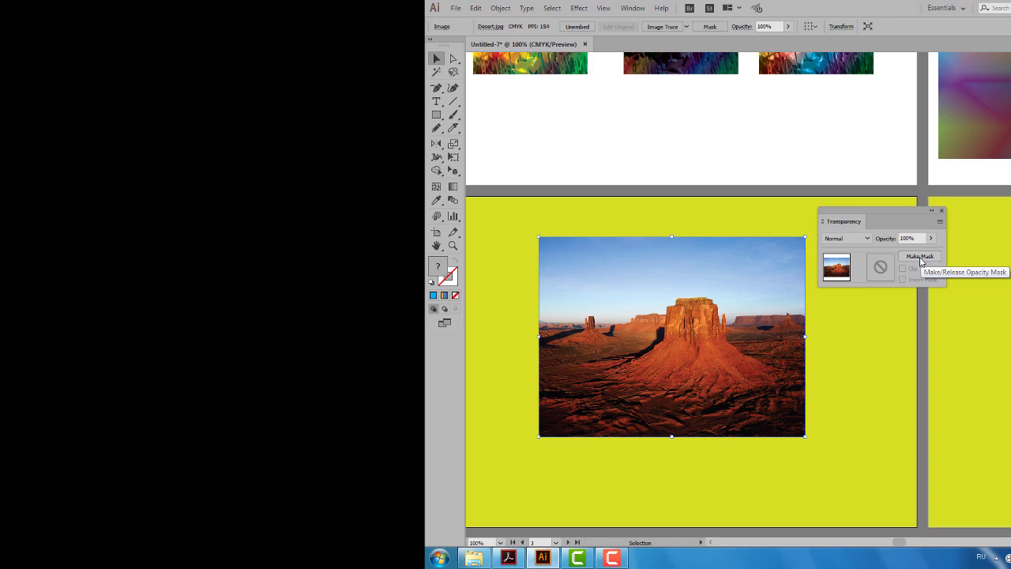
pyautogui.moveTo(845, 227); pyautogui.dragTo(873, 230)
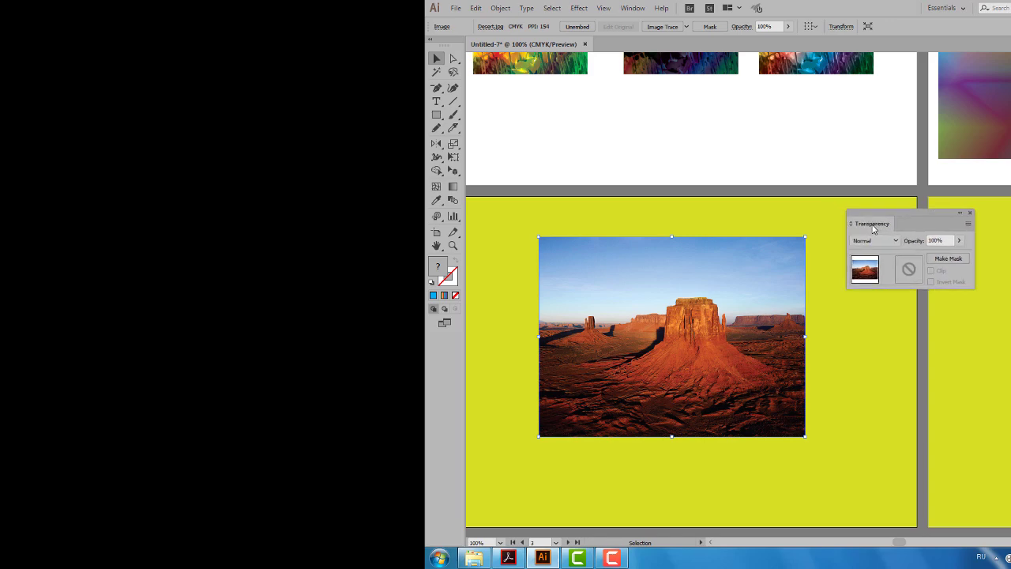
pyautogui.moveTo(874, 229); pyautogui.dragTo(896, 229)
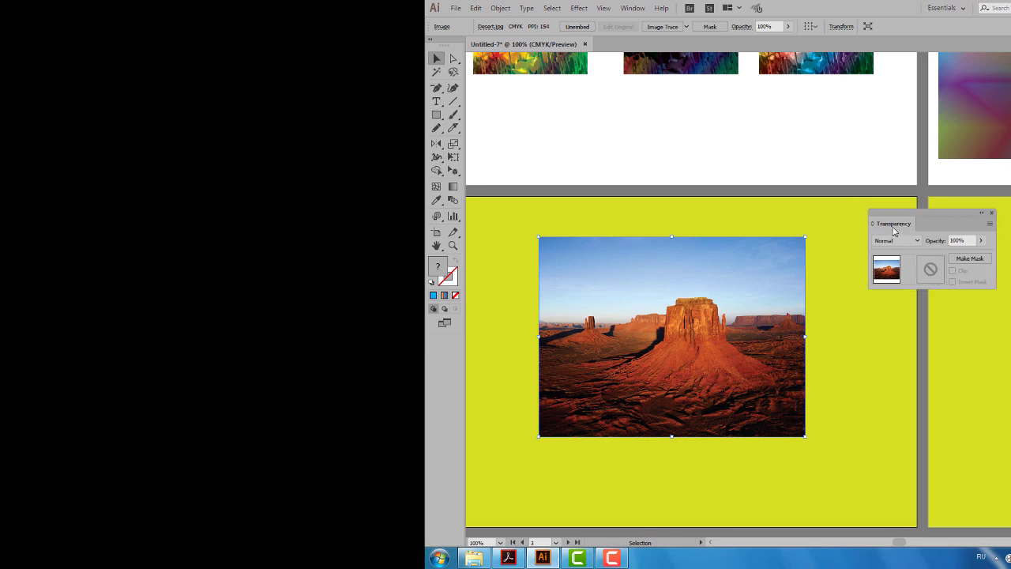
pyautogui.click(843, 229)
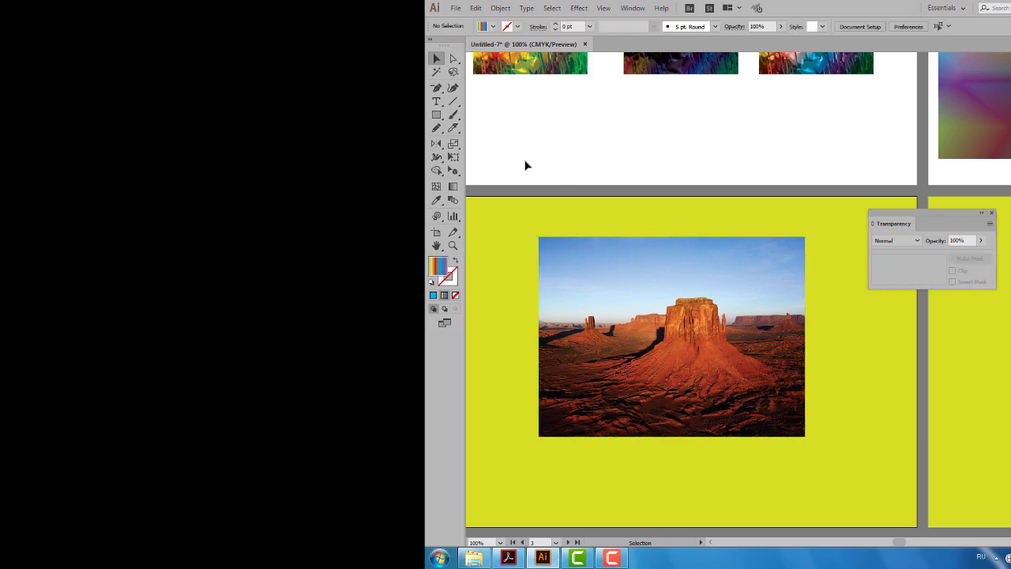
# Step: Reset to default white fill and black stroke, then draw a rectangle exactly over the desert photo
pyautogui.press('d')
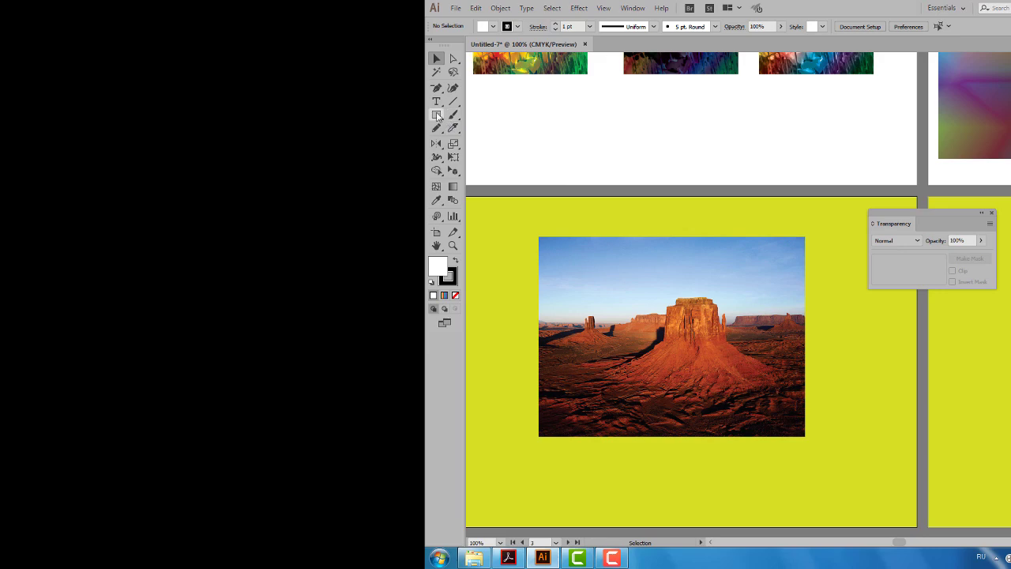
pyautogui.click(437, 115)
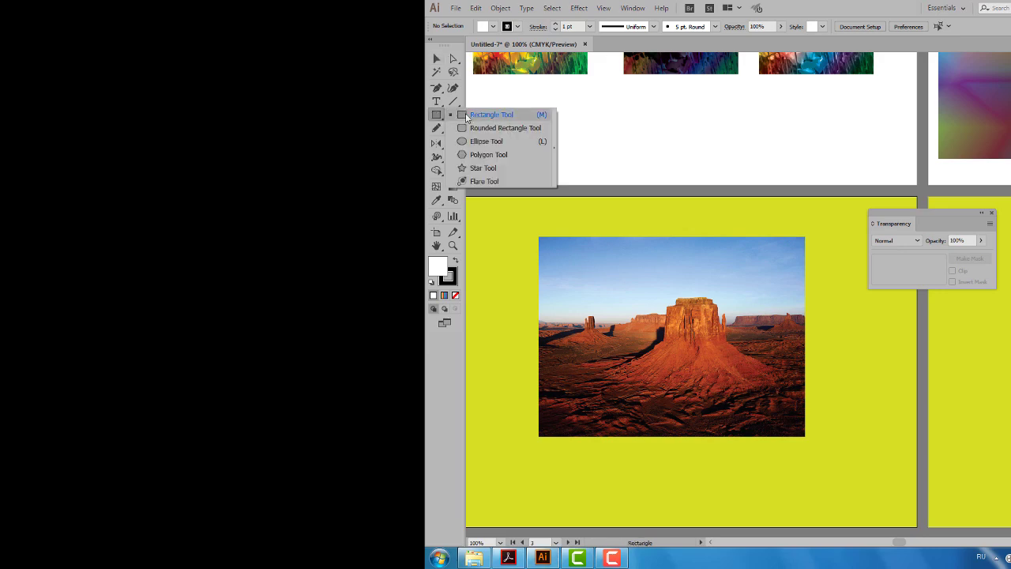
pyautogui.click(466, 115)
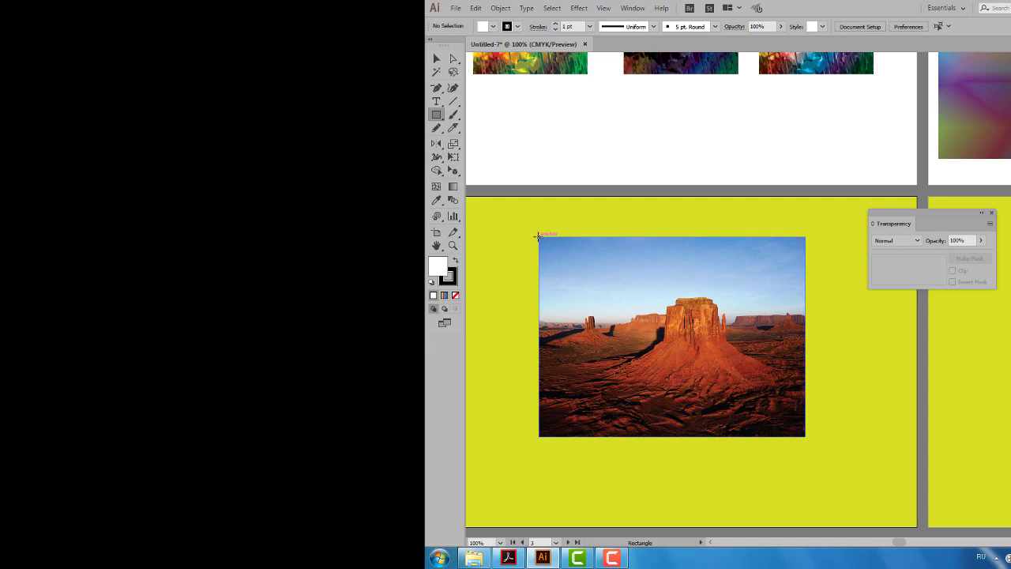
pyautogui.moveTo(538, 235); pyautogui.dragTo(806, 436)
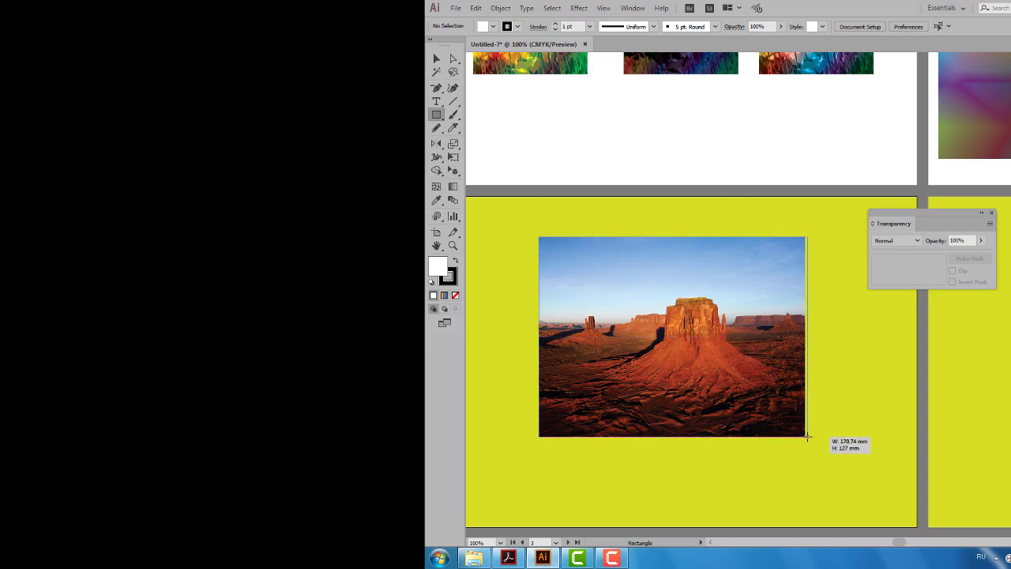
pyautogui.moveTo(807, 436); pyautogui.dragTo(807, 436)
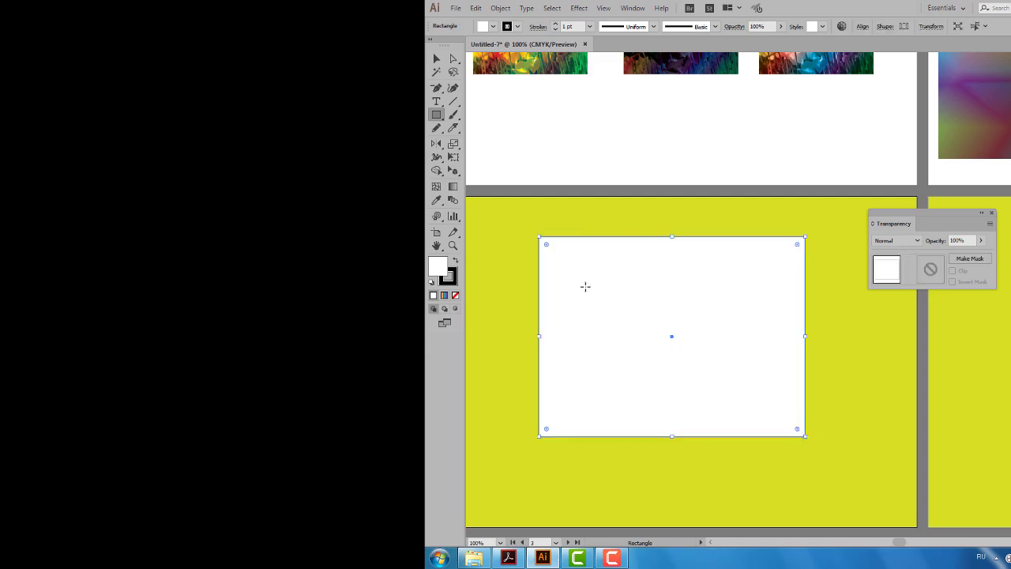
# Step: Give the rectangle no stroke and a white-to-black gradient fill
pyautogui.click(767, 27)
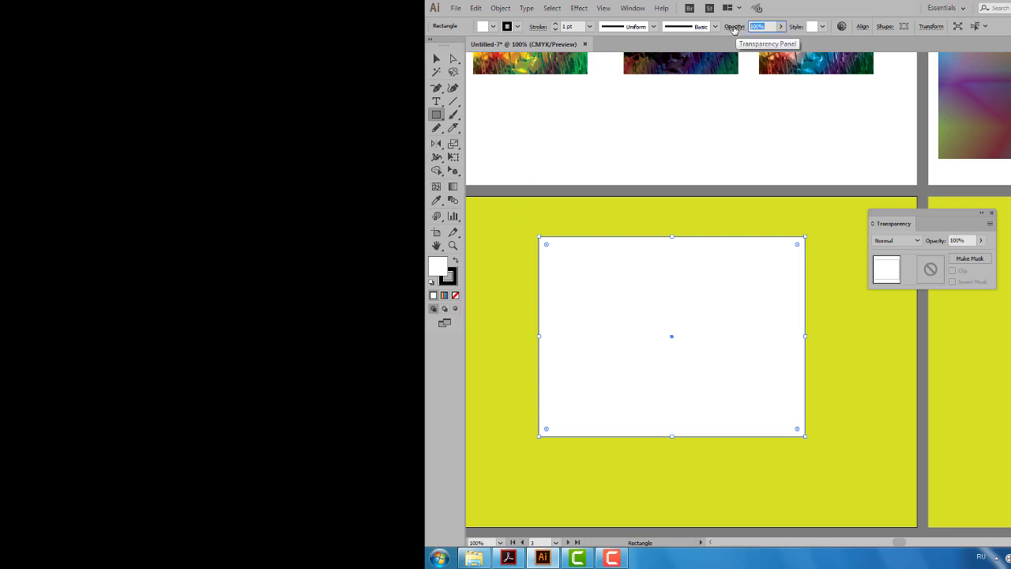
pyautogui.click(435, 60)
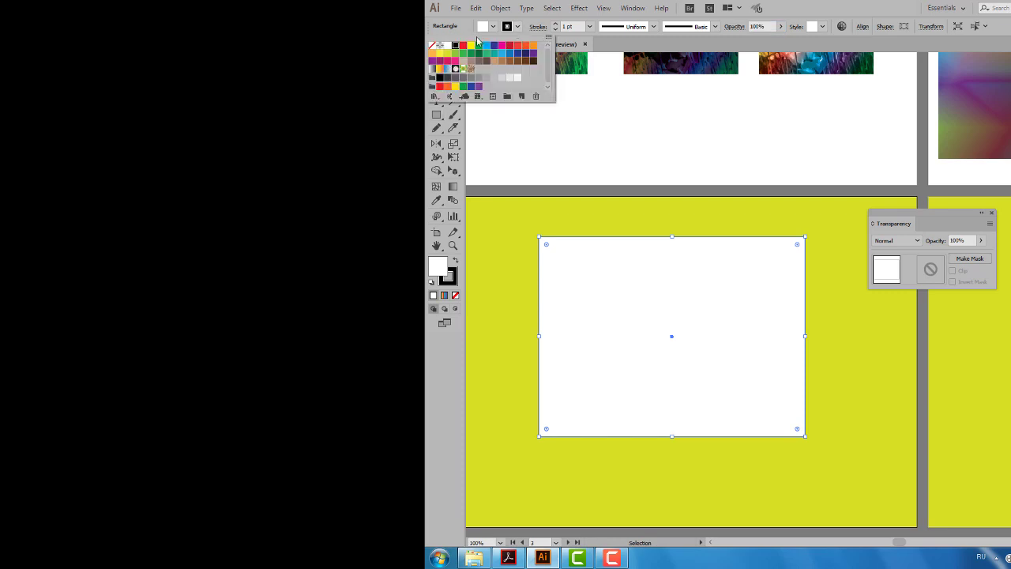
pyautogui.click(518, 27)
pyautogui.click(434, 46)
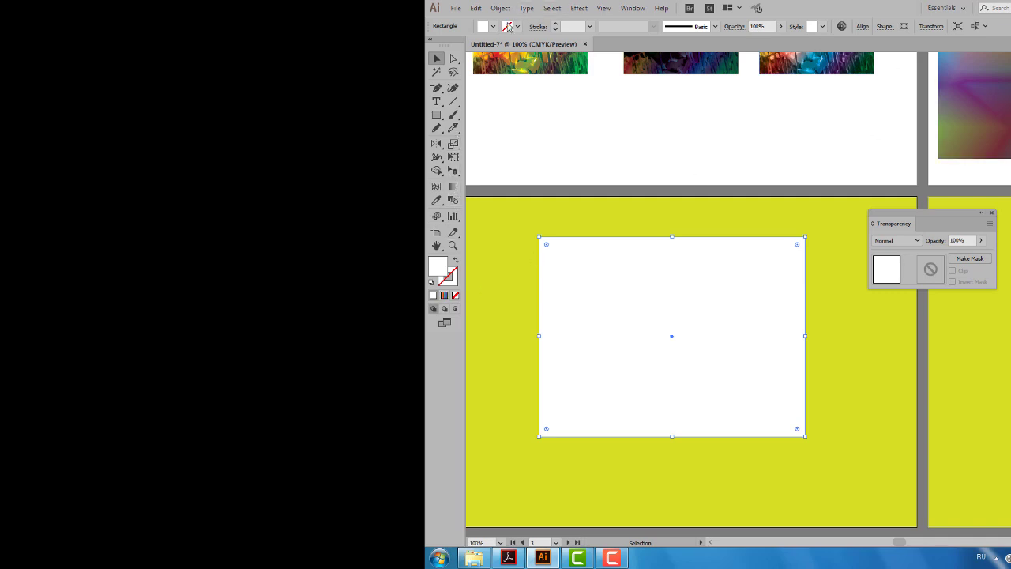
pyautogui.click(493, 27)
pyautogui.click(433, 70)
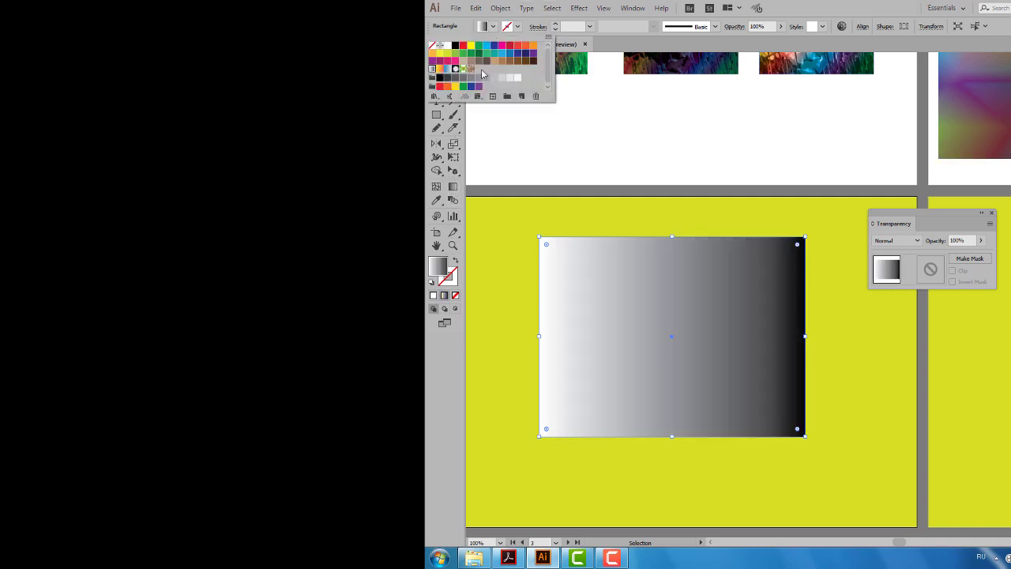
pyautogui.press('Escape')
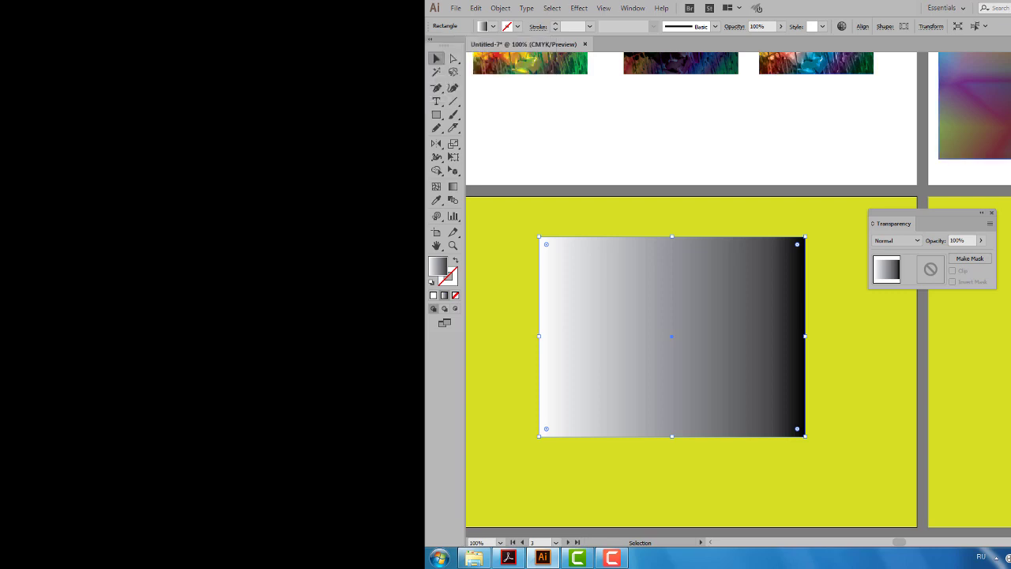
# Step: In the Gradient panel, change the gradient type to Radial
pyautogui.hotkey('ctrl', 'F9')
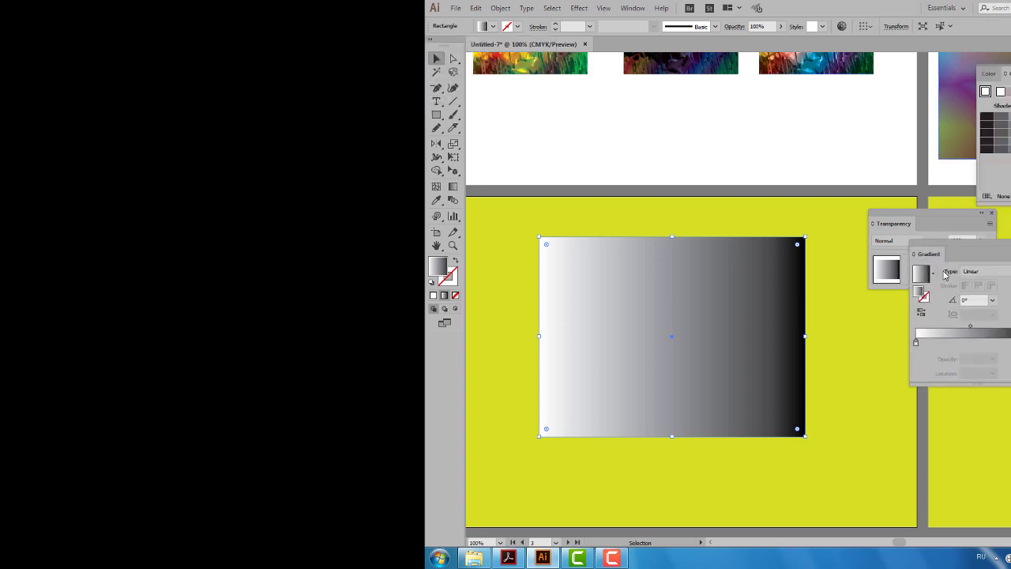
pyautogui.click(917, 343)
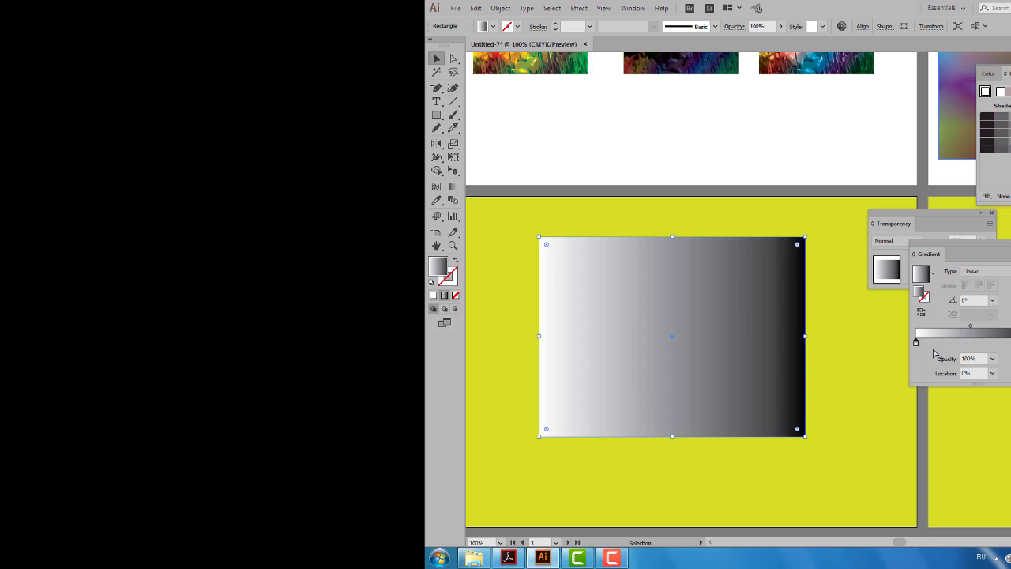
pyautogui.click(983, 360)
pyautogui.click(985, 273)
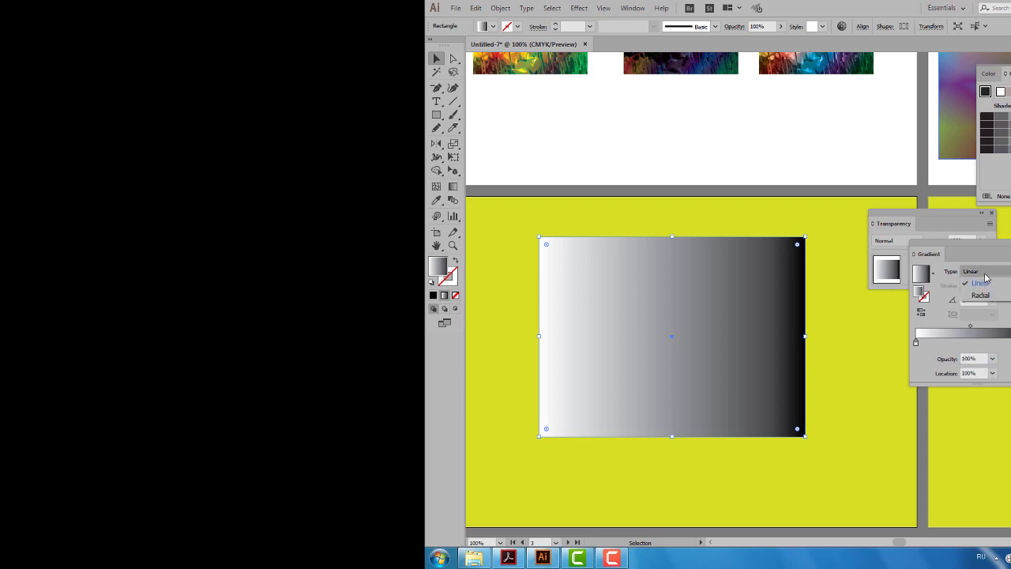
pyautogui.click(981, 295)
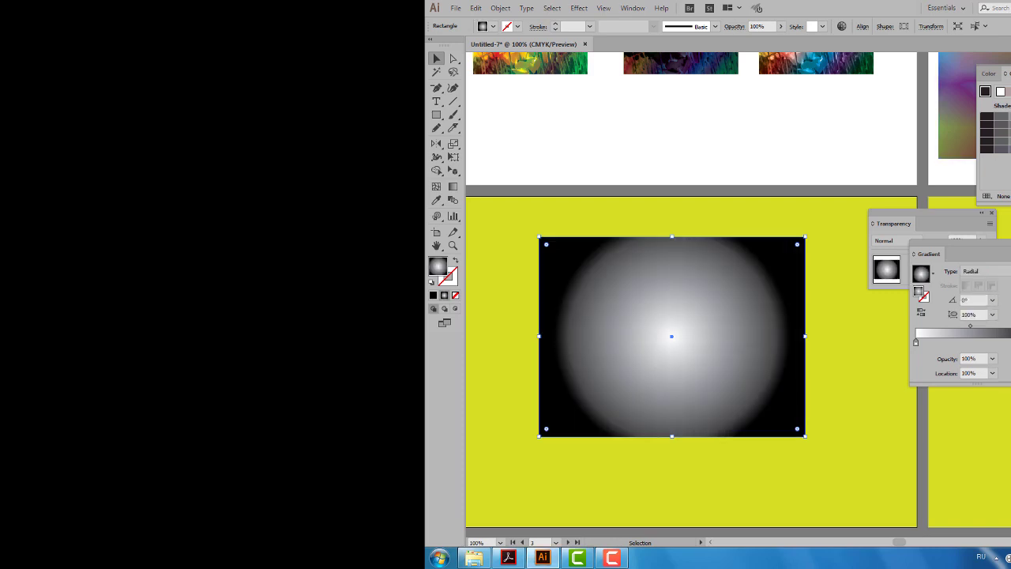
pyautogui.moveTo(933, 254); pyautogui.dragTo(967, 316)
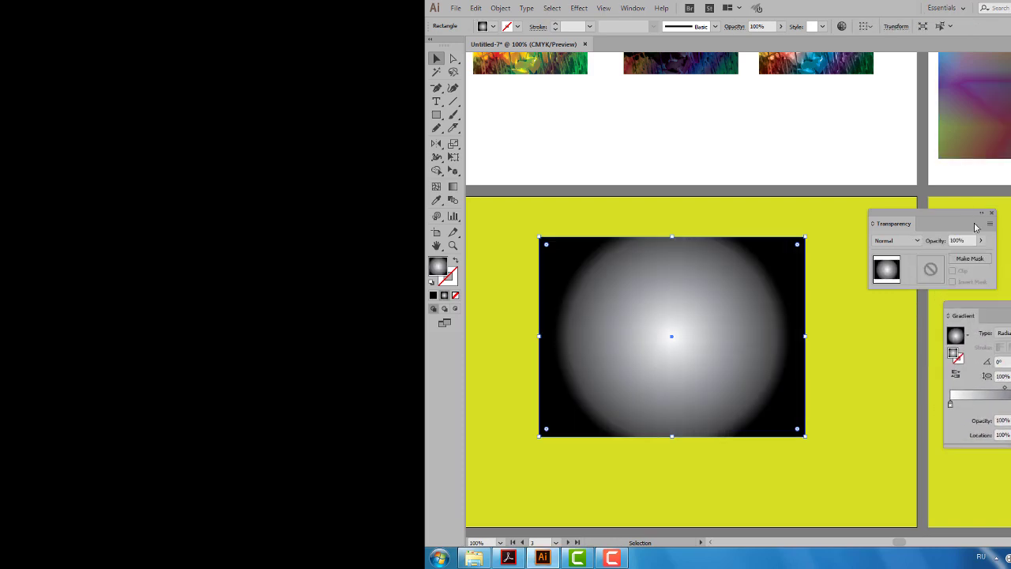
# Step: Test-move the gradient rectangle off the photo, undo it, and reselect the rectangle
pyautogui.click(659, 224)
pyautogui.click(680, 300)
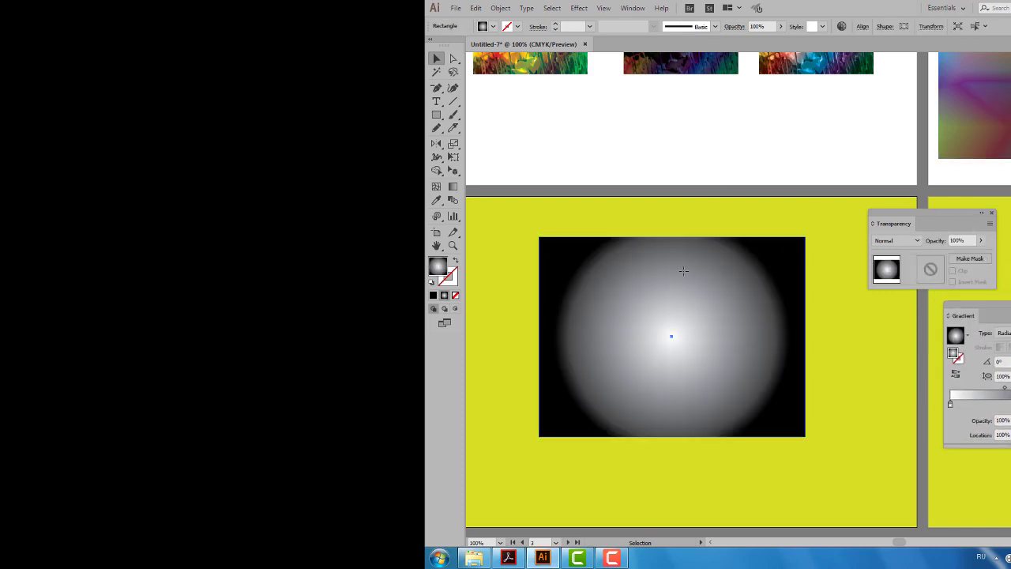
pyautogui.moveTo(700, 310); pyautogui.dragTo(845, 403)
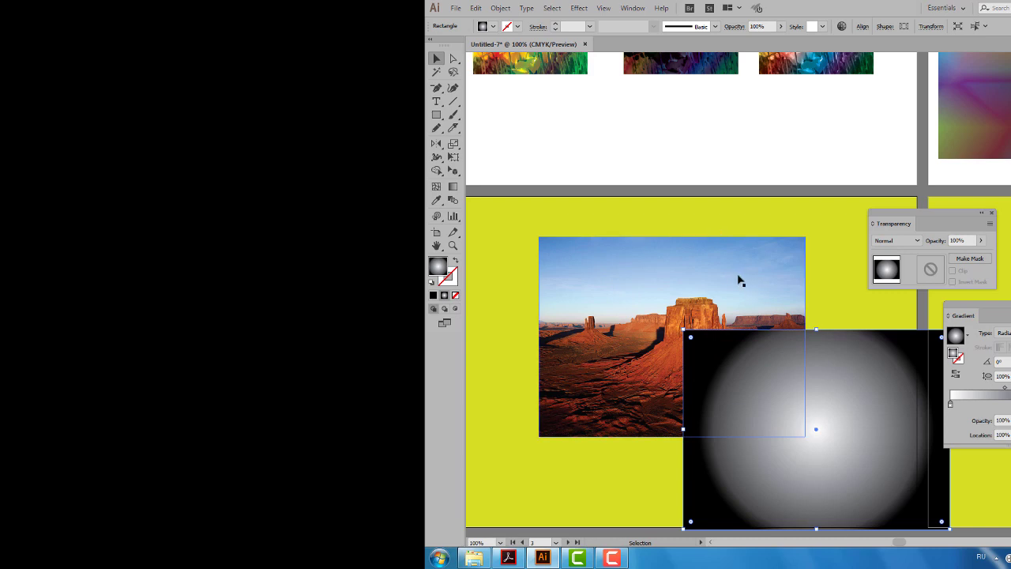
pyautogui.hotkey('ctrl', 'z')
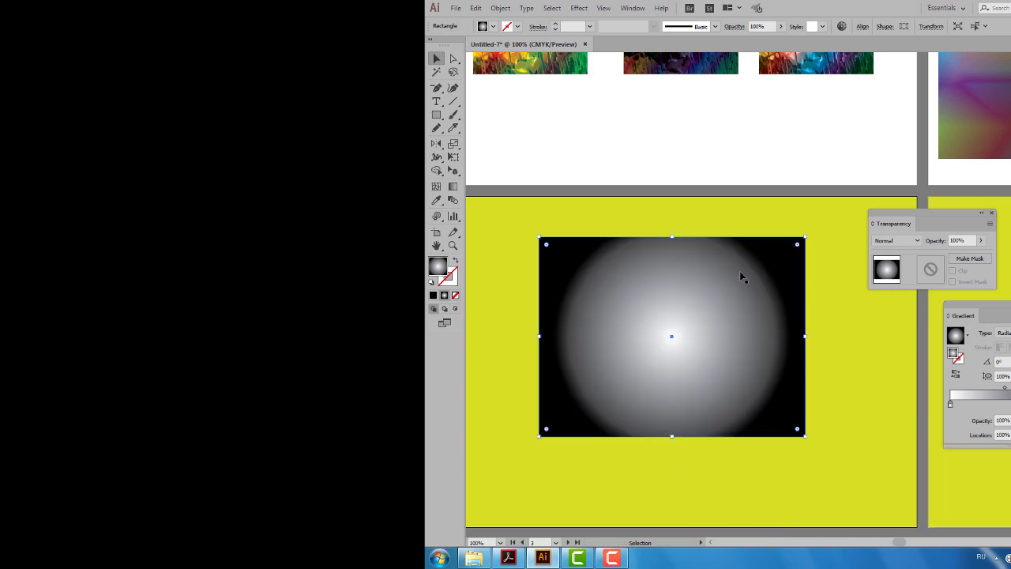
pyautogui.keyDown('alt'); pyautogui.scroll(-1, 740, 271); pyautogui.keyUp('alt')
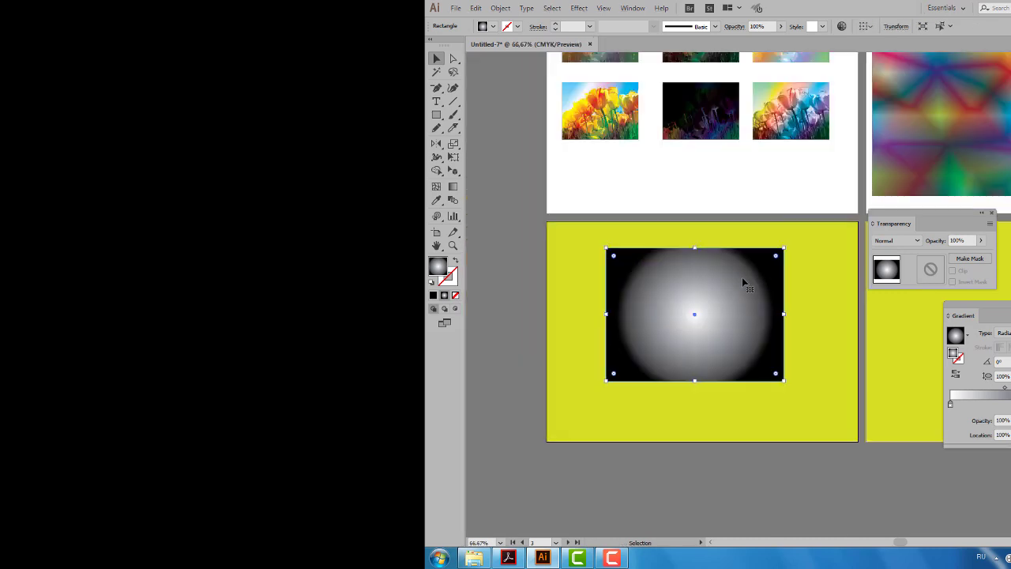
pyautogui.click(802, 258)
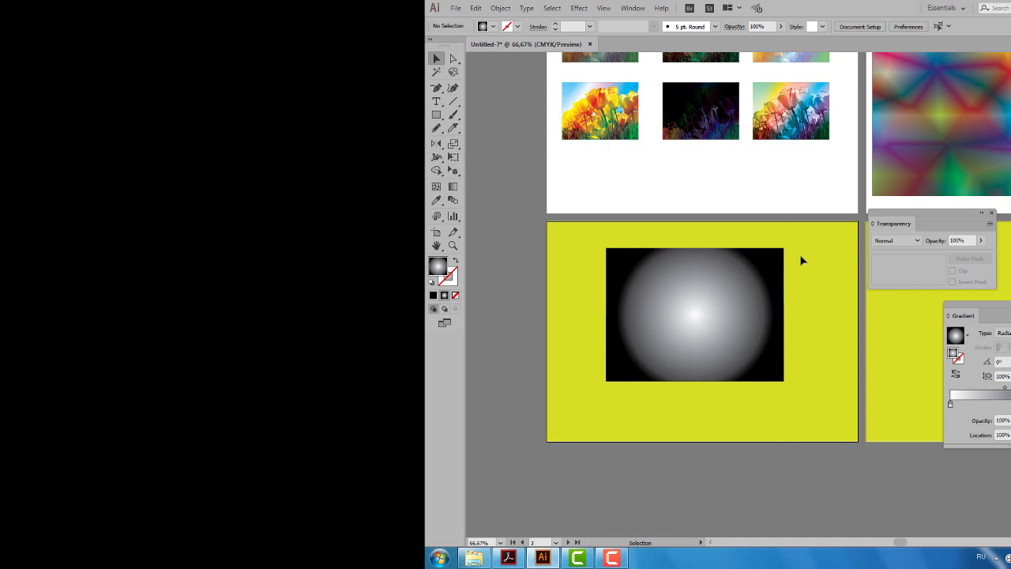
pyautogui.click(705, 293)
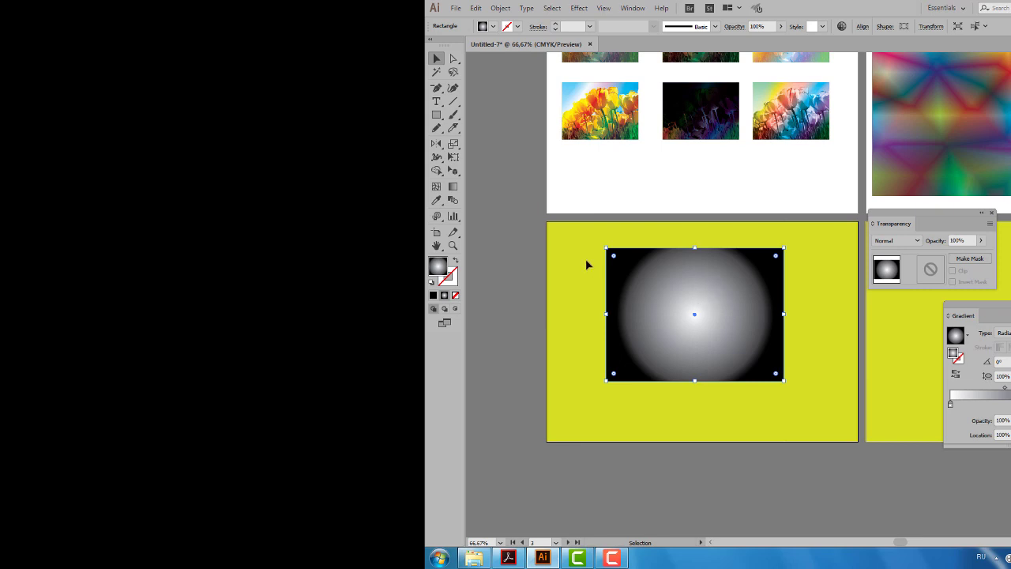
# Step: Select the gradient rectangle and photo together and apply Make Mask, releasing and reapplying it once
pyautogui.moveTo(580, 233)
pyautogui.mouseDown()
pyautogui.moveTo(812, 352)
pyautogui.moveTo(803, 400)
pyautogui.mouseUp()
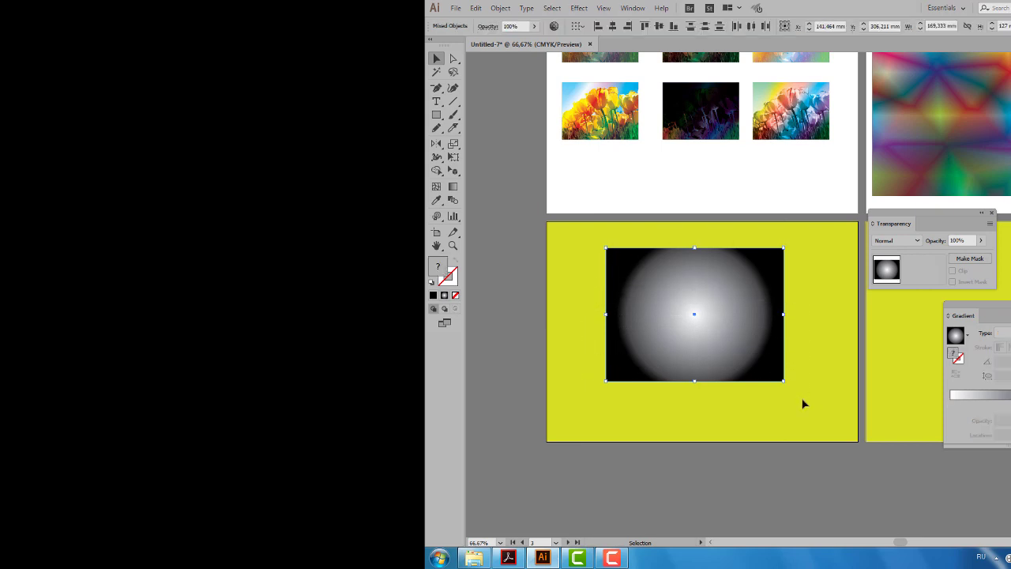
pyautogui.moveTo(909, 213); pyautogui.dragTo(847, 243)
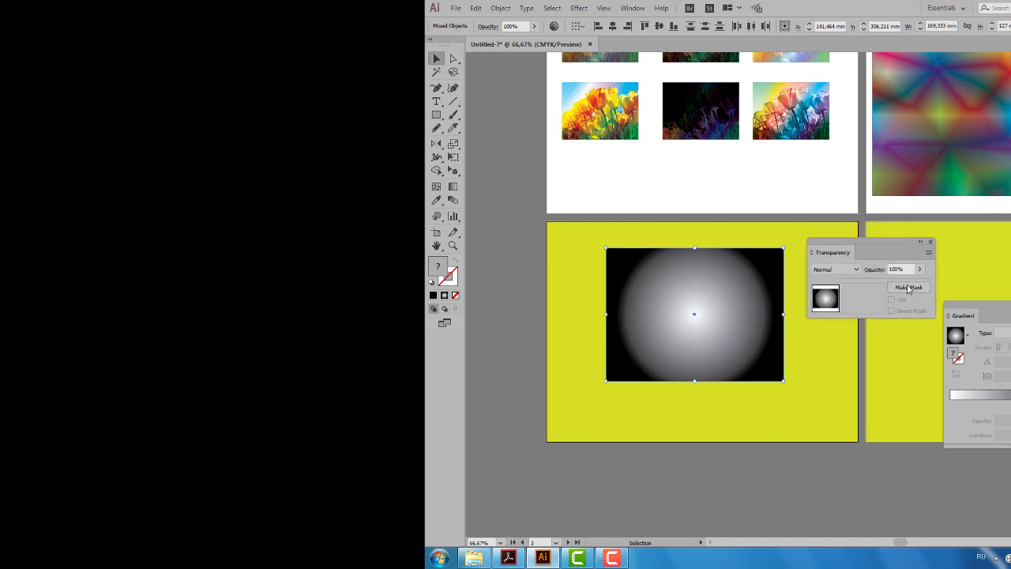
pyautogui.click(905, 290)
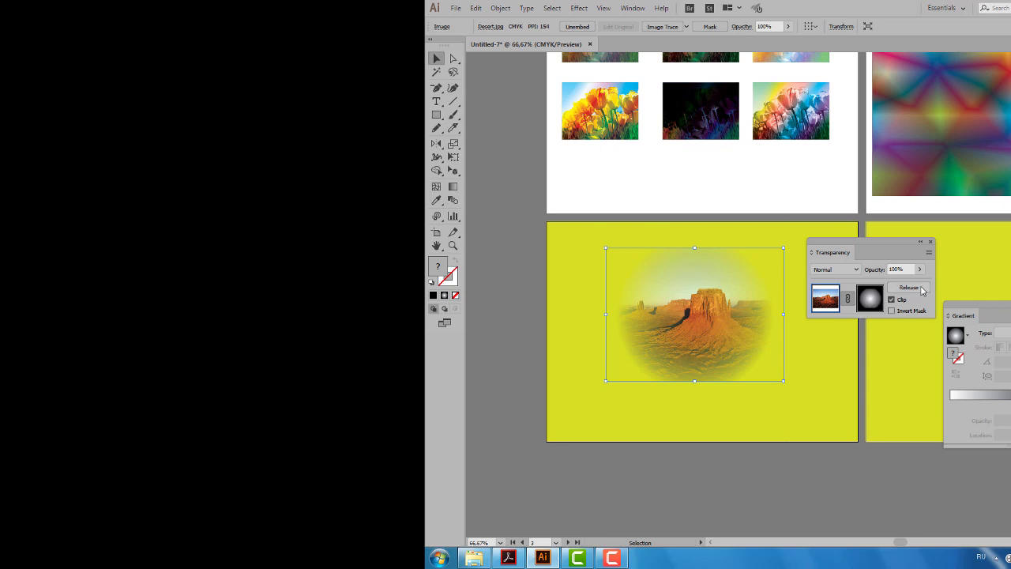
pyautogui.click(910, 287)
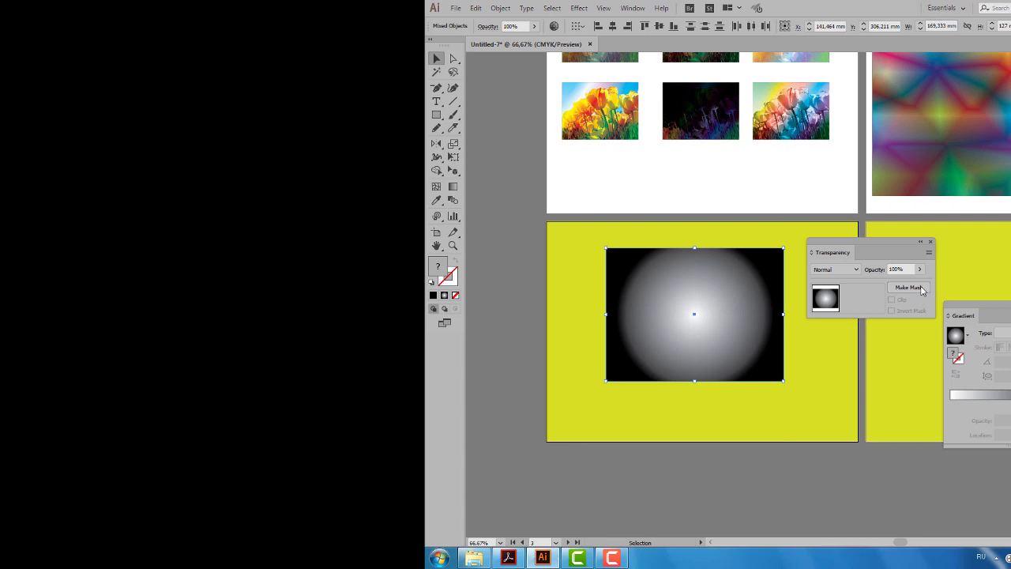
pyautogui.click(909, 288)
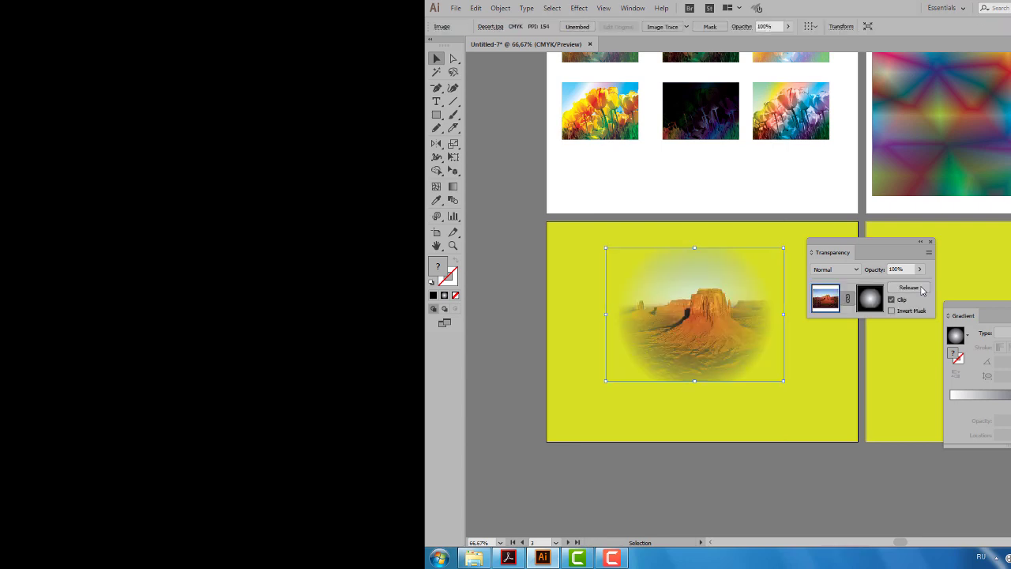
pyautogui.moveTo(833, 253); pyautogui.dragTo(840, 246)
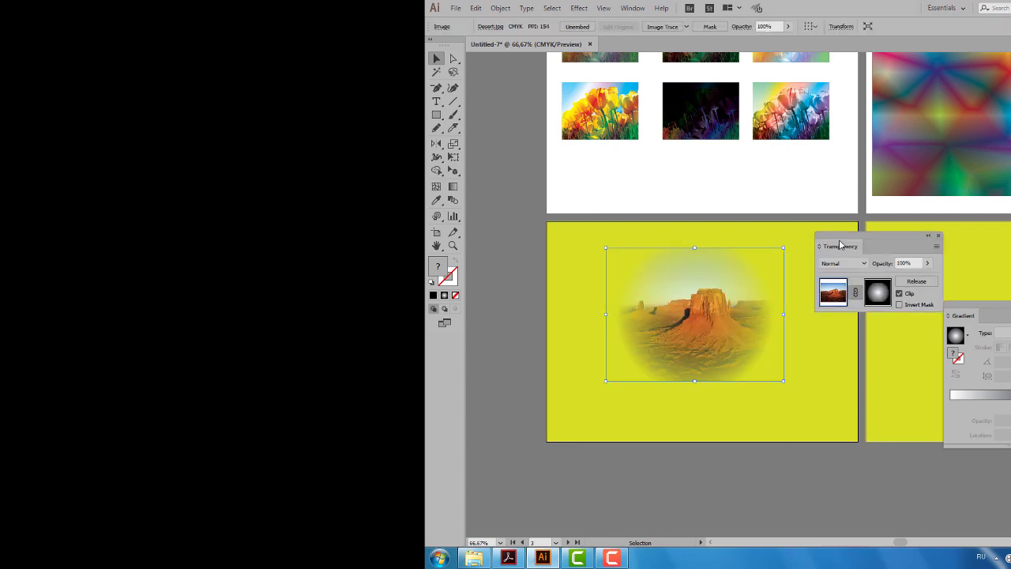
# Step: Edit the desert photo's opacity mask, dragging the gradient stop to about 90% to widen the fade
pyautogui.click(825, 354)
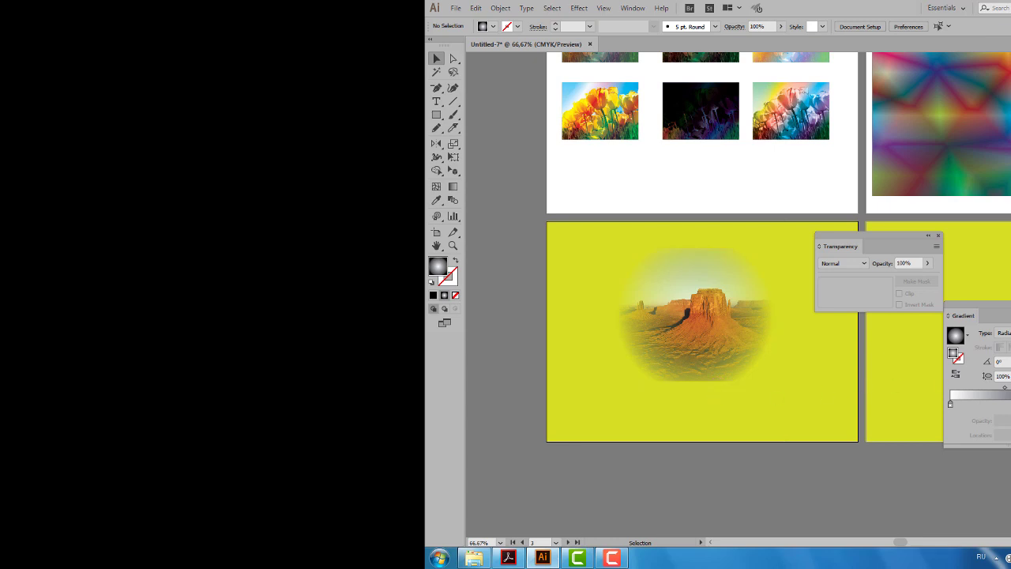
pyautogui.click(693, 298)
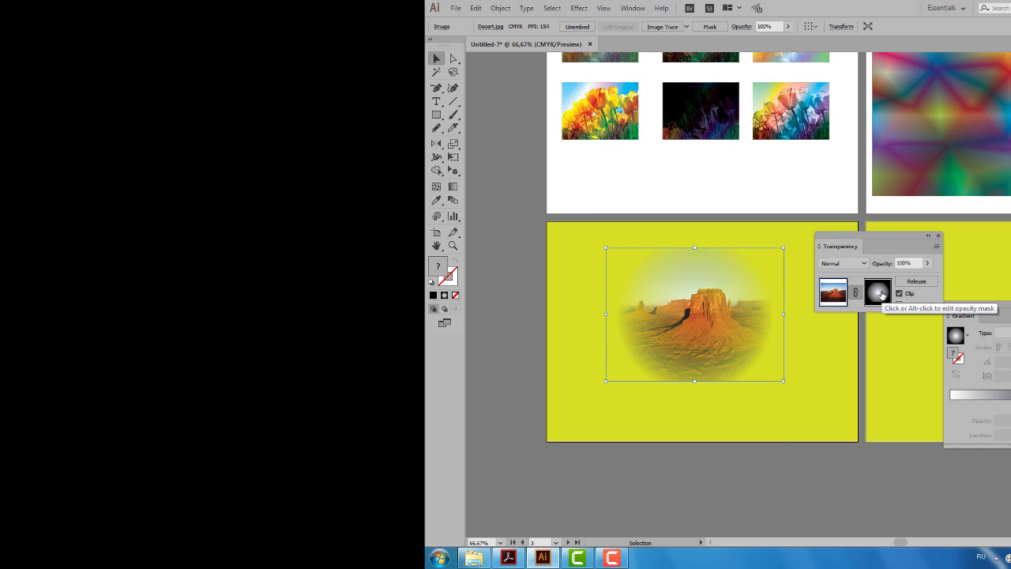
pyautogui.click(878, 292)
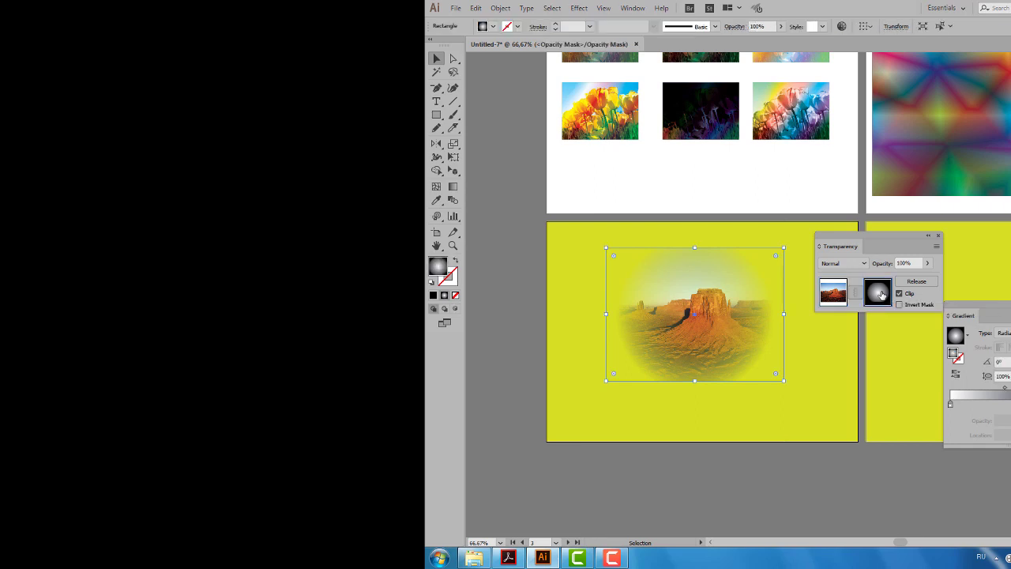
pyautogui.moveTo(1004, 388); pyautogui.dragTo(1000, 392)
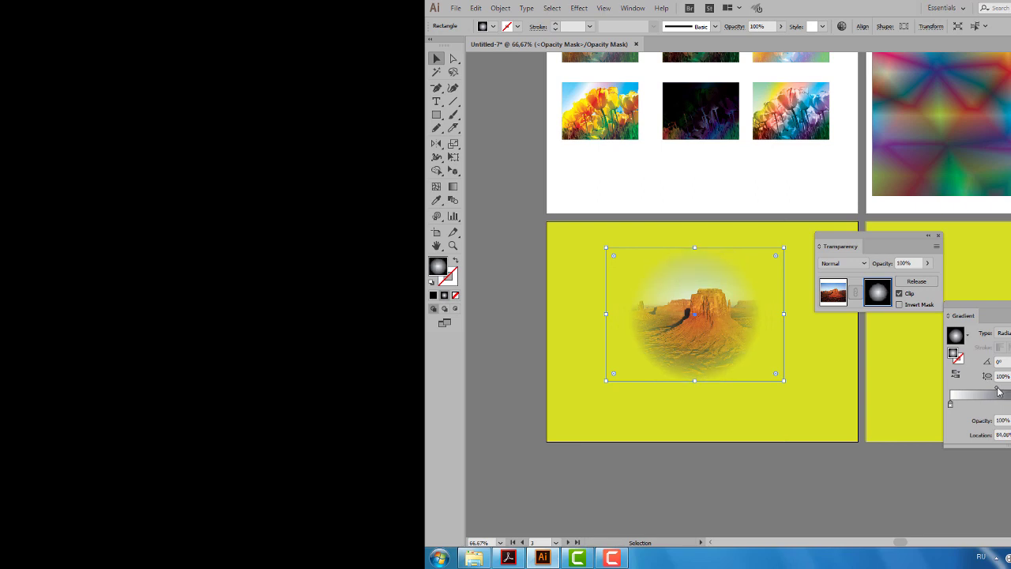
pyautogui.moveTo(999, 392); pyautogui.dragTo(1006, 393)
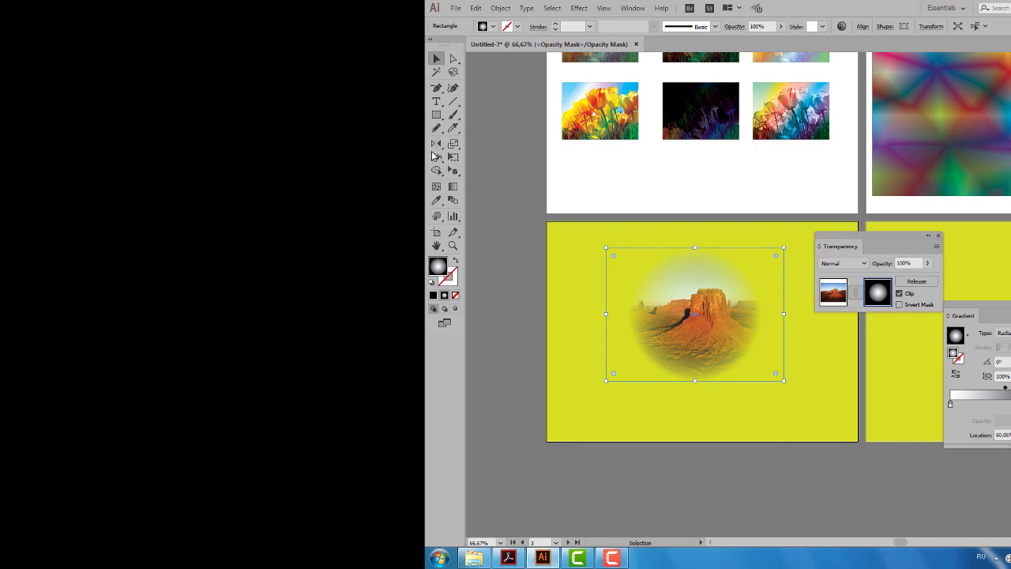
# Step: Draw three test rectangles inside the opacity mask, then undo them
pyautogui.click(437, 114)
pyautogui.moveTo(733, 356); pyautogui.dragTo(795, 413)
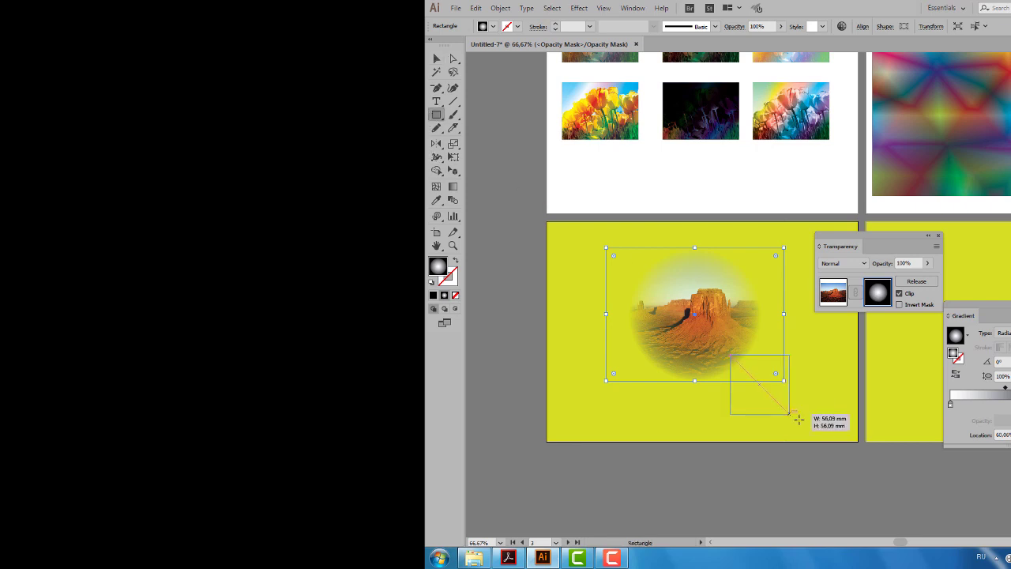
pyautogui.moveTo(801, 368); pyautogui.dragTo(853, 423)
pyautogui.moveTo(873, 370); pyautogui.dragTo(870, 374)
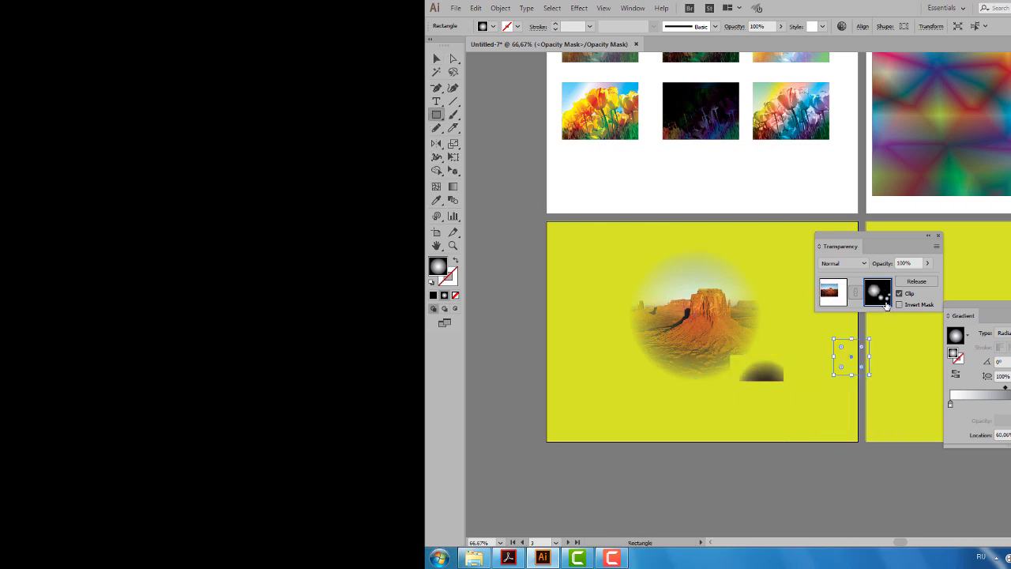
pyautogui.hotkey('ctrl', 'z')
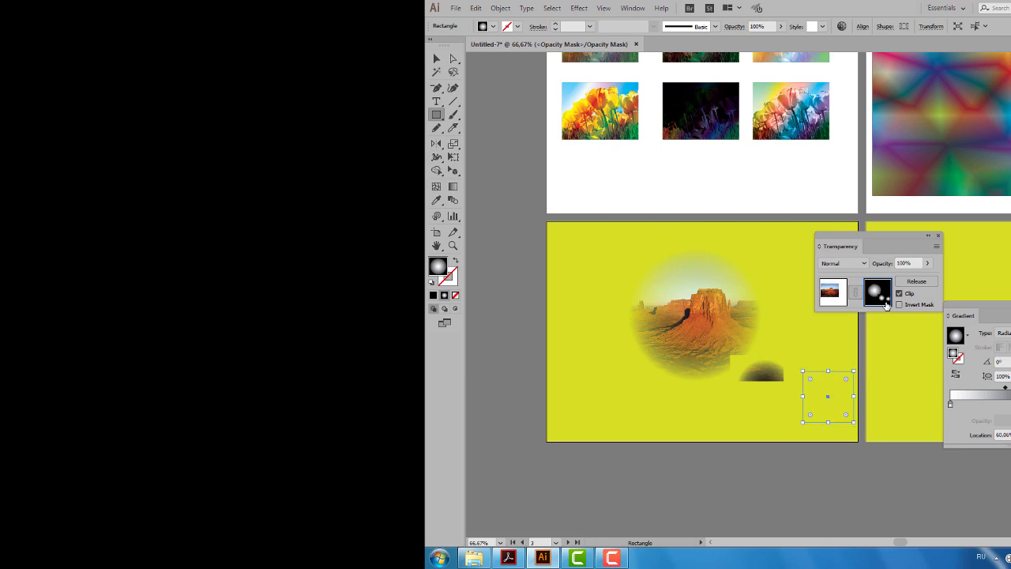
pyautogui.hotkey('ctrl', 'z')
pyautogui.hotkey('ctrl', 'z')
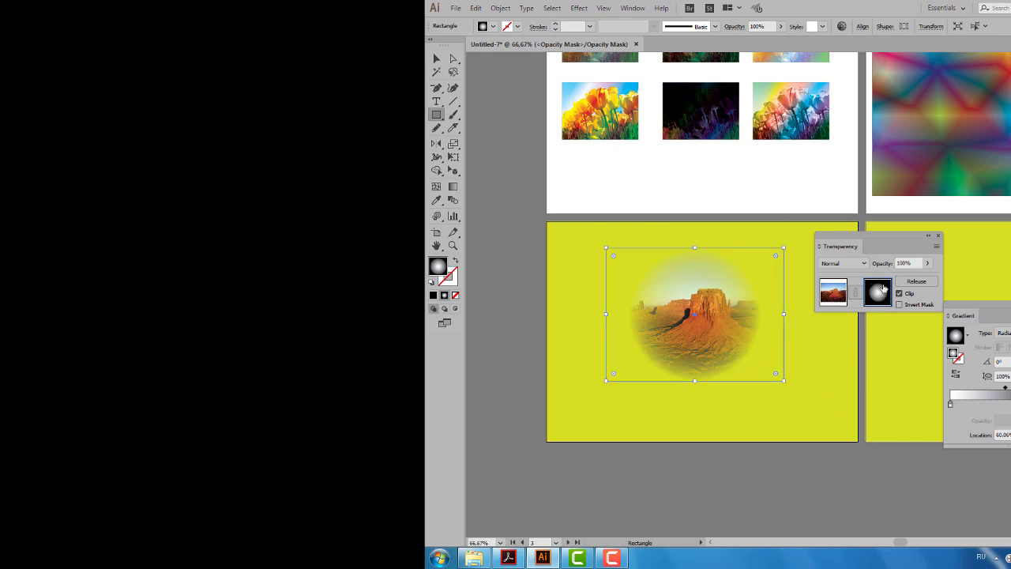
# Step: Exit mask editing and Alt-drag a copy of the masked desert image onto the right yellow artboard
pyautogui.click(831, 295)
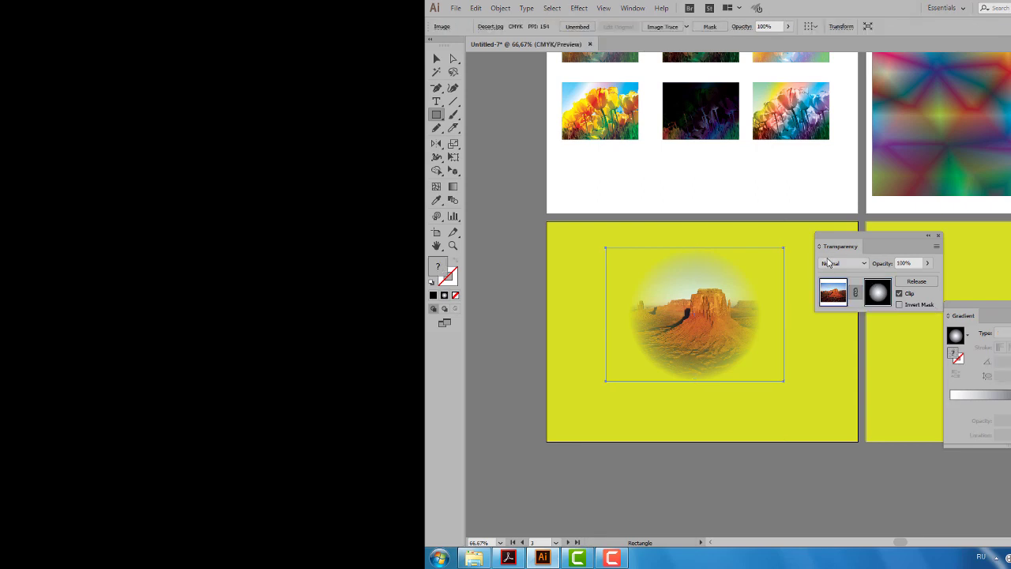
pyautogui.moveTo(831, 246); pyautogui.dragTo(866, 236)
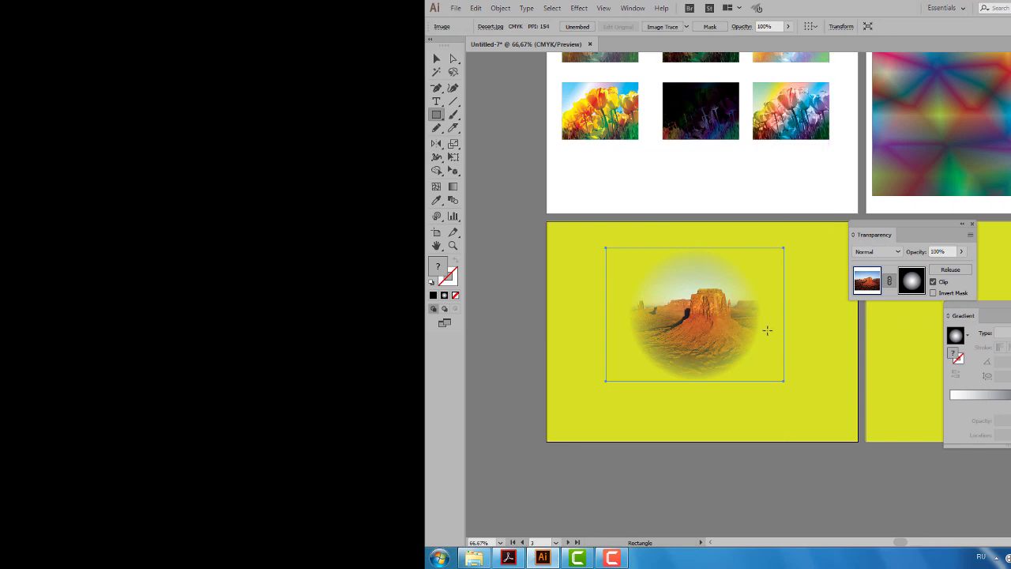
pyautogui.scroll(-1, 763, 329)
pyautogui.scroll(-1, 806, 330)
pyautogui.moveTo(838, 337); pyautogui.dragTo(746, 324)
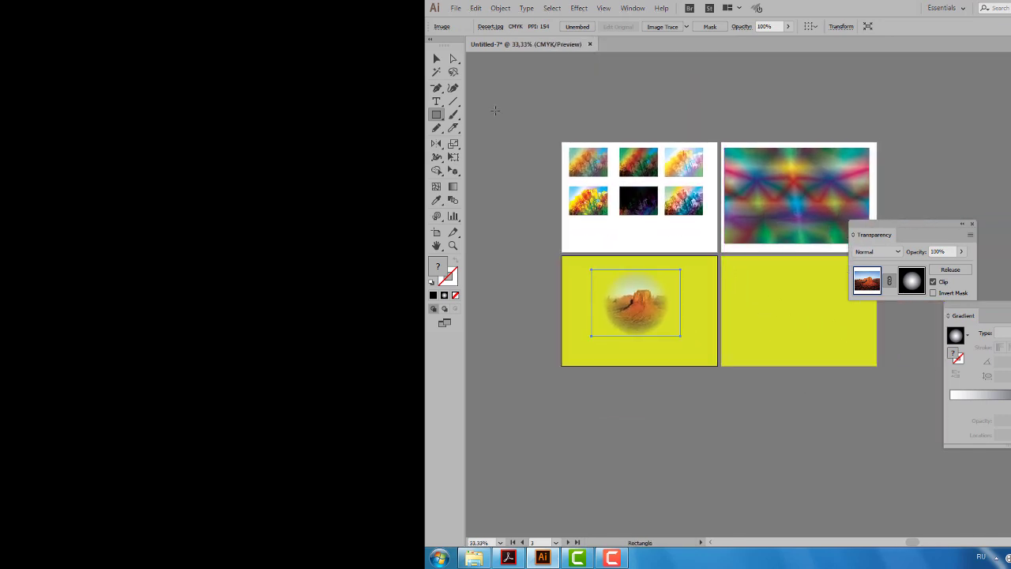
pyautogui.click(437, 59)
pyautogui.moveTo(610, 299); pyautogui.dragTo(772, 299)
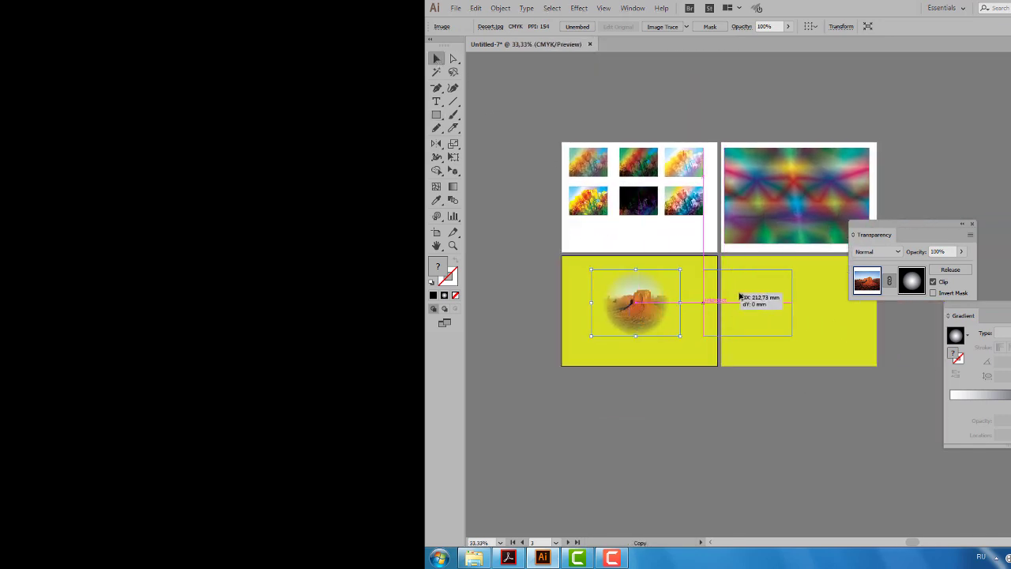
pyautogui.moveTo(903, 227); pyautogui.dragTo(936, 208)
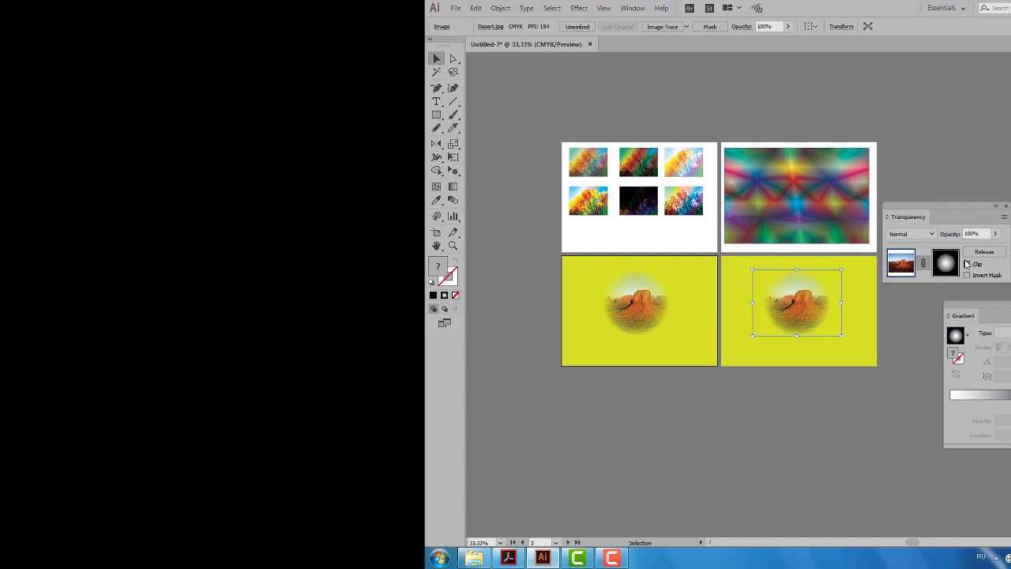
# Step: Release the copy's opacity mask, move the gradient rectangle below, and draw a rectangle over the photo
pyautogui.click(984, 252)
pyautogui.click(885, 310)
pyautogui.moveTo(830, 300); pyautogui.dragTo(672, 376)
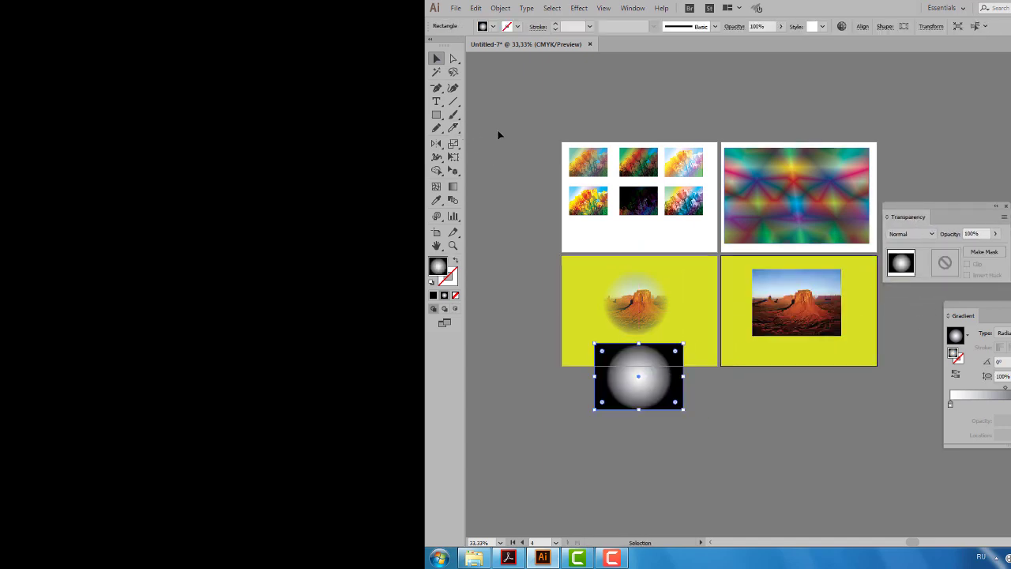
pyautogui.click(499, 135)
pyautogui.click(437, 115)
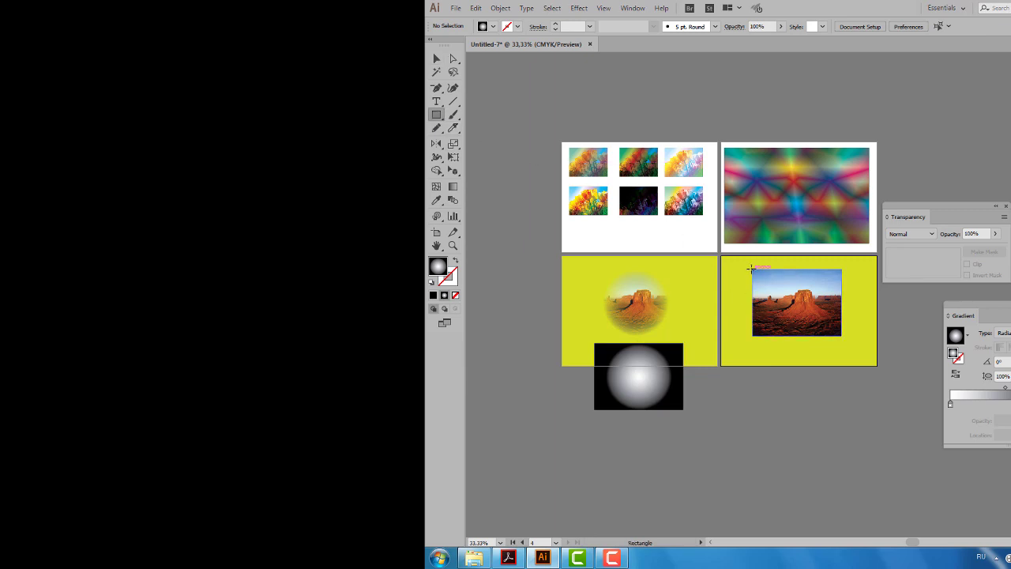
pyautogui.moveTo(751, 269); pyautogui.dragTo(842, 335)
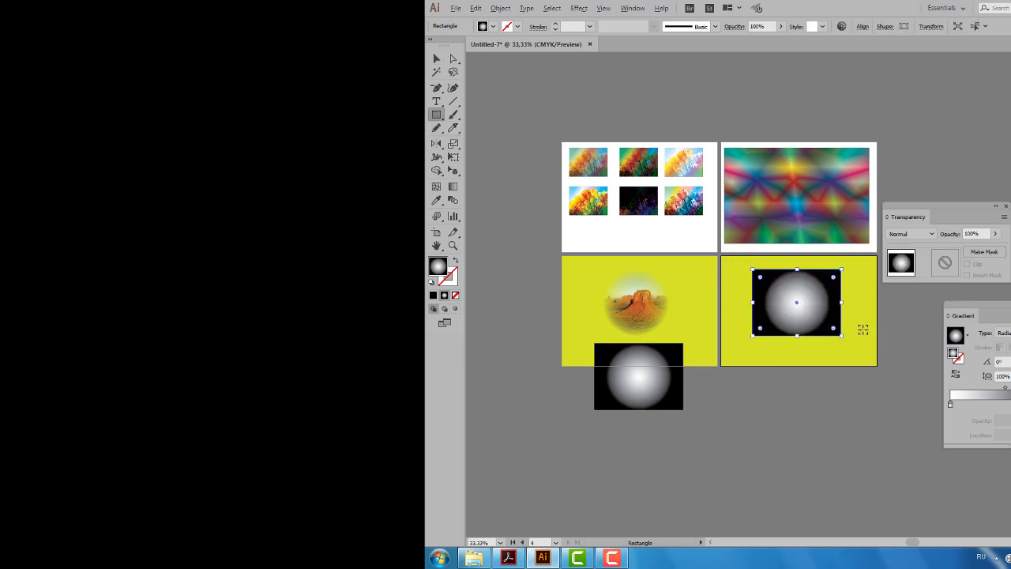
pyautogui.scroll(2, 843, 335)
# Step: Fill the new rectangle covering the desert photo copy with solid black from the Fill swatches
pyautogui.click(482, 27)
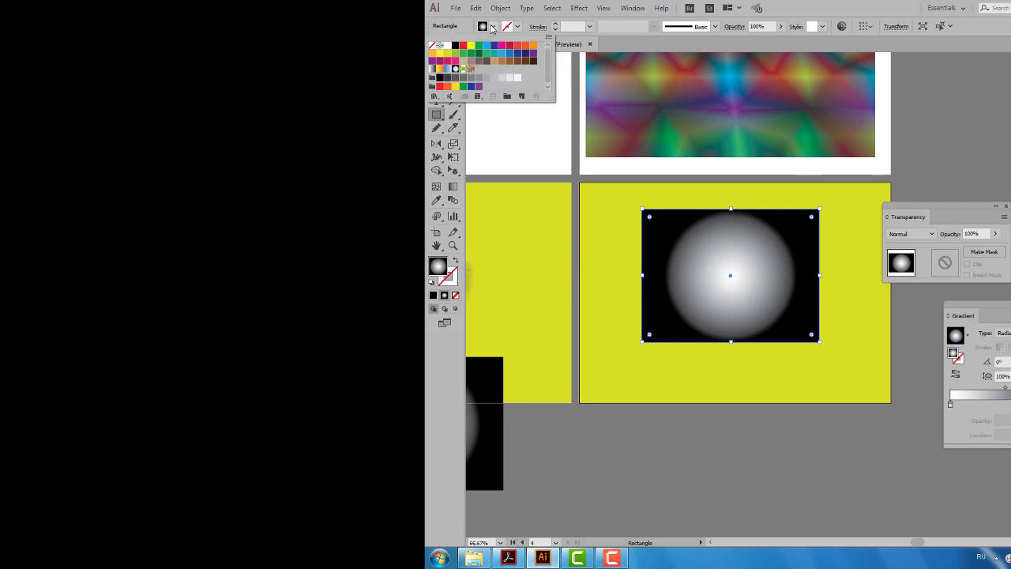
pyautogui.click(477, 41)
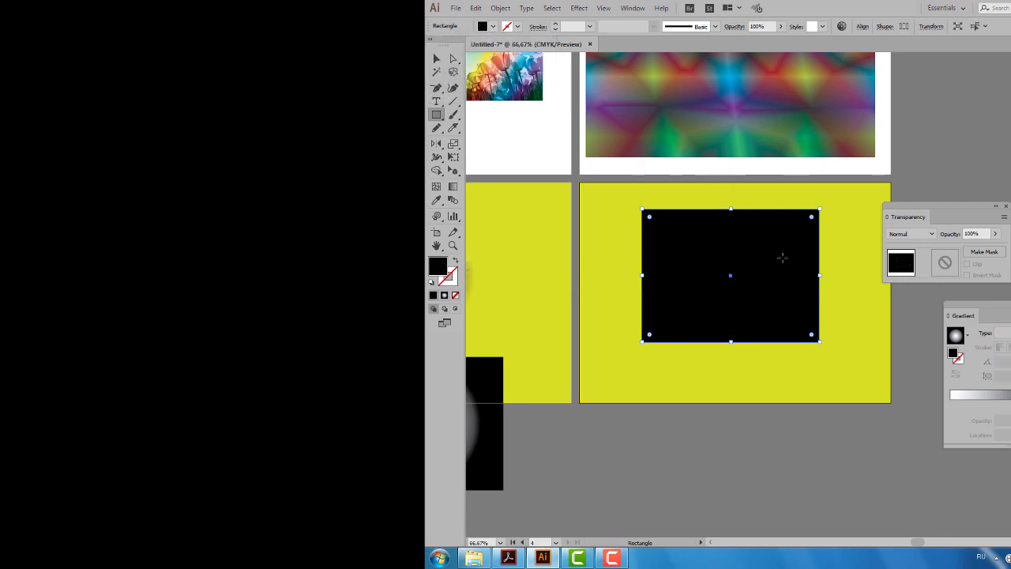
pyautogui.moveTo(779, 255); pyautogui.dragTo(819, 253)
pyautogui.moveTo(936, 208); pyautogui.dragTo(968, 196)
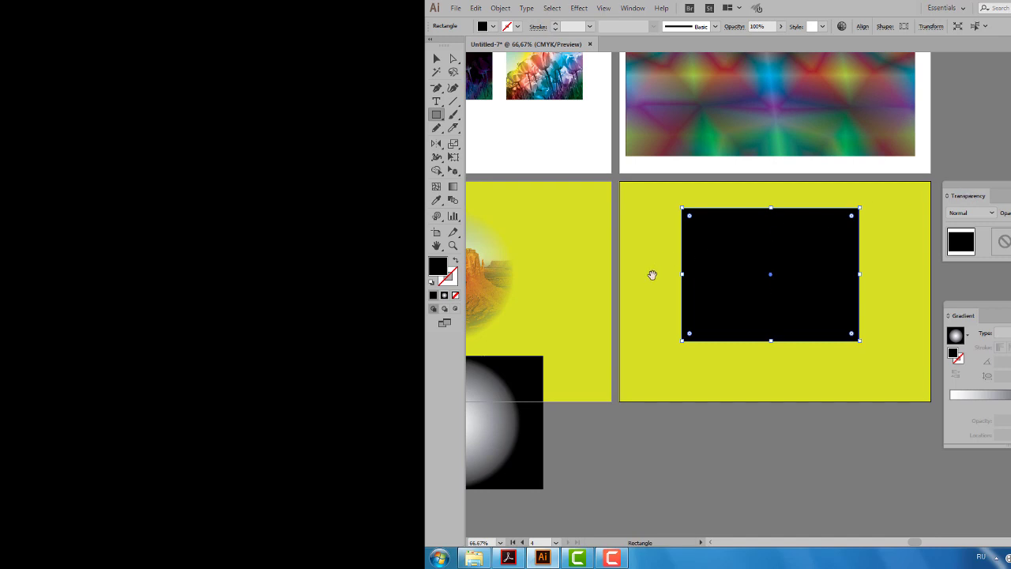
pyautogui.moveTo(653, 276); pyautogui.dragTo(785, 260)
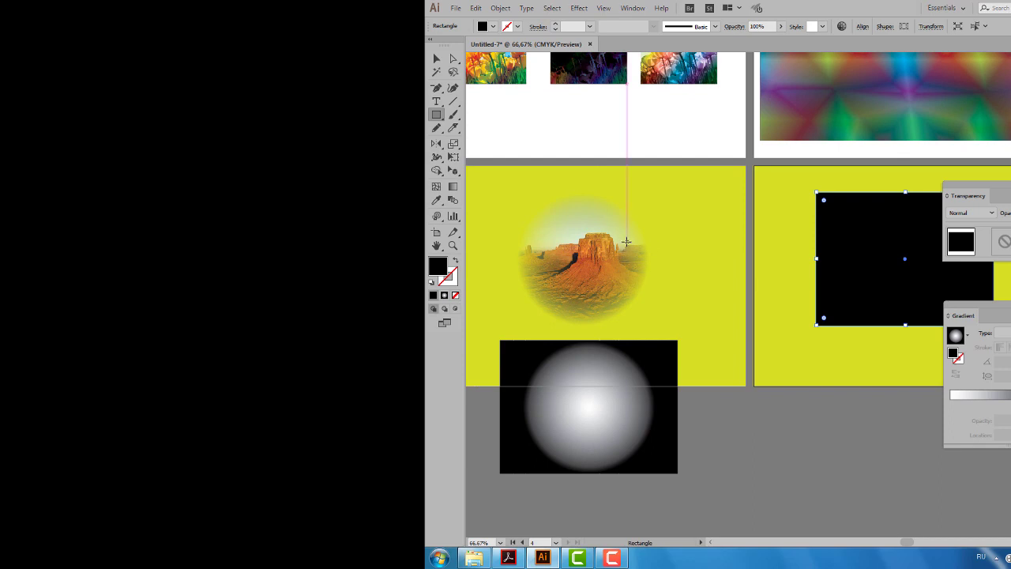
pyautogui.hscroll(3, 700, 282)
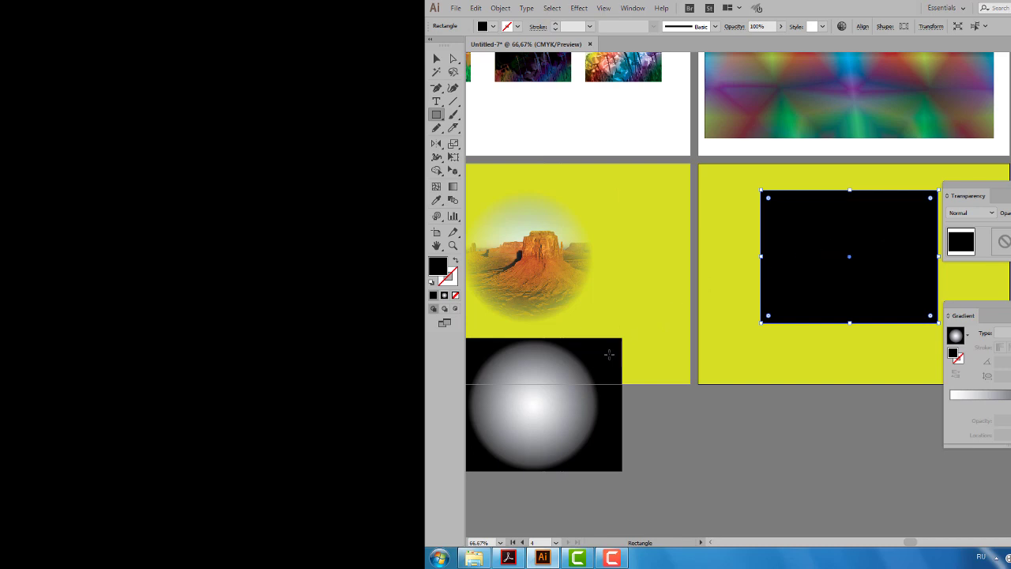
# Step: Add two mesh points to the black rectangle with the Mesh tool, then select its inner mesh points
pyautogui.click(436, 186)
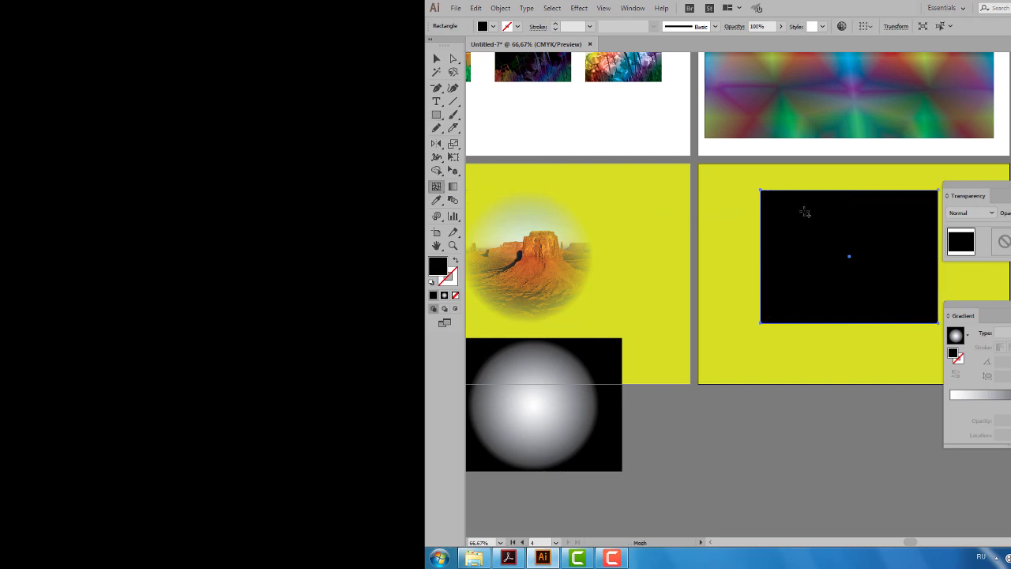
pyautogui.moveTo(949, 212); pyautogui.dragTo(962, 205)
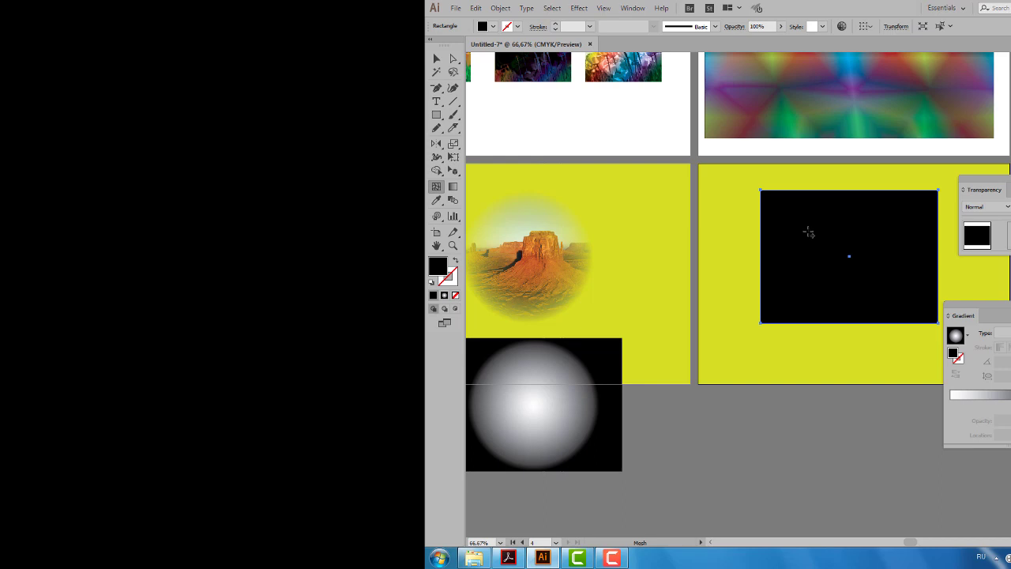
pyautogui.click(807, 231)
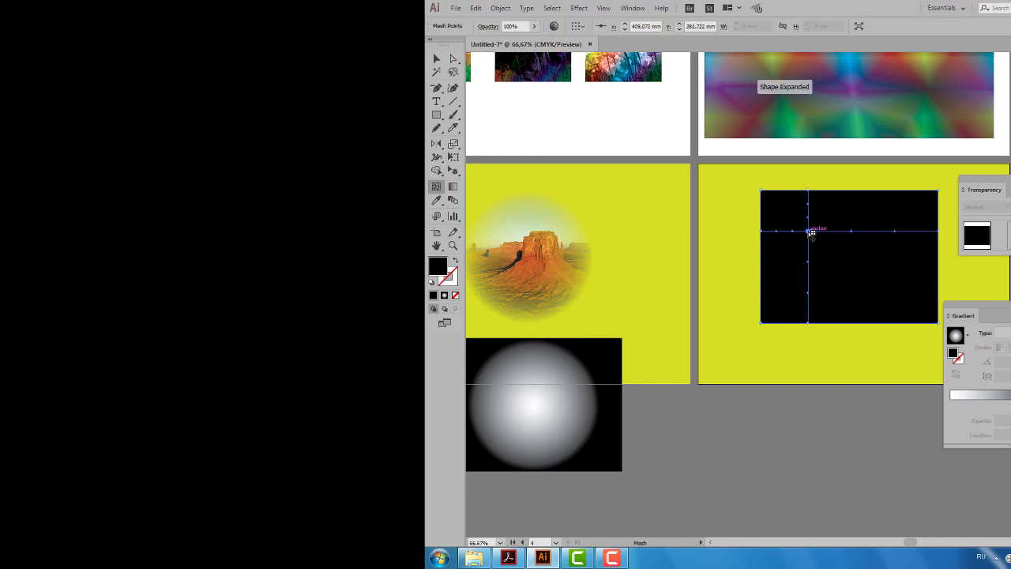
pyautogui.click(883, 279)
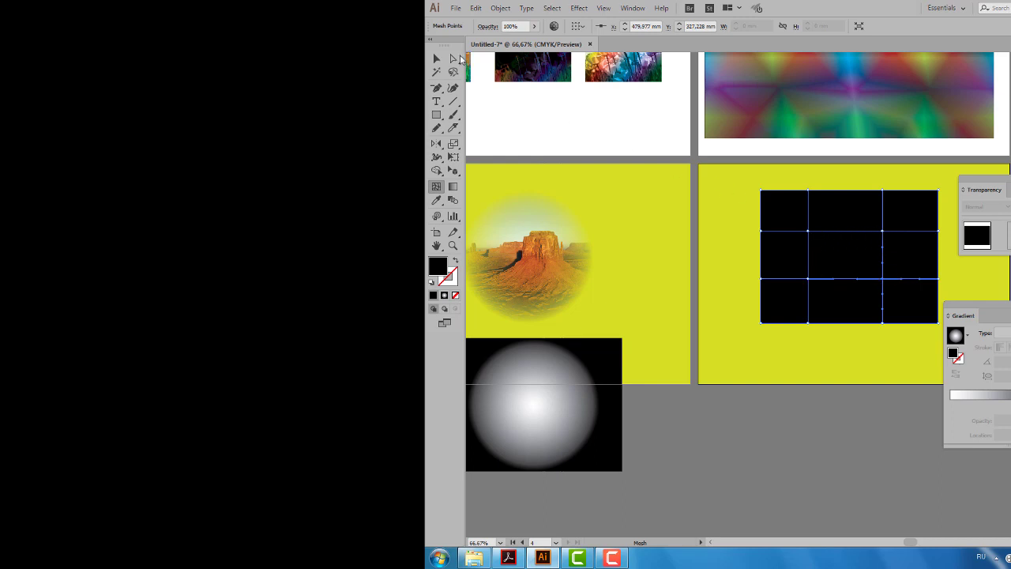
pyautogui.click(454, 60)
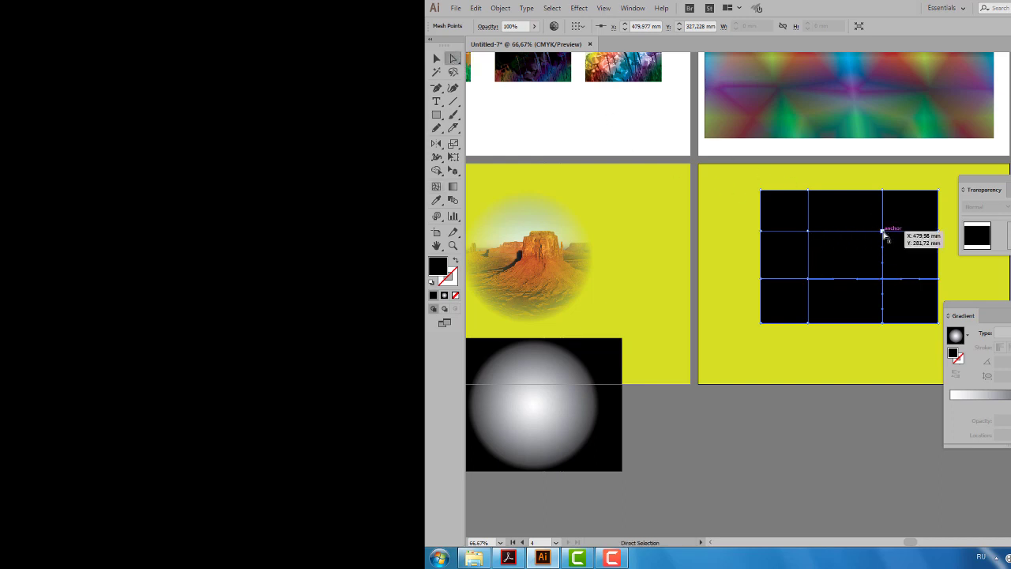
pyautogui.click(846, 237)
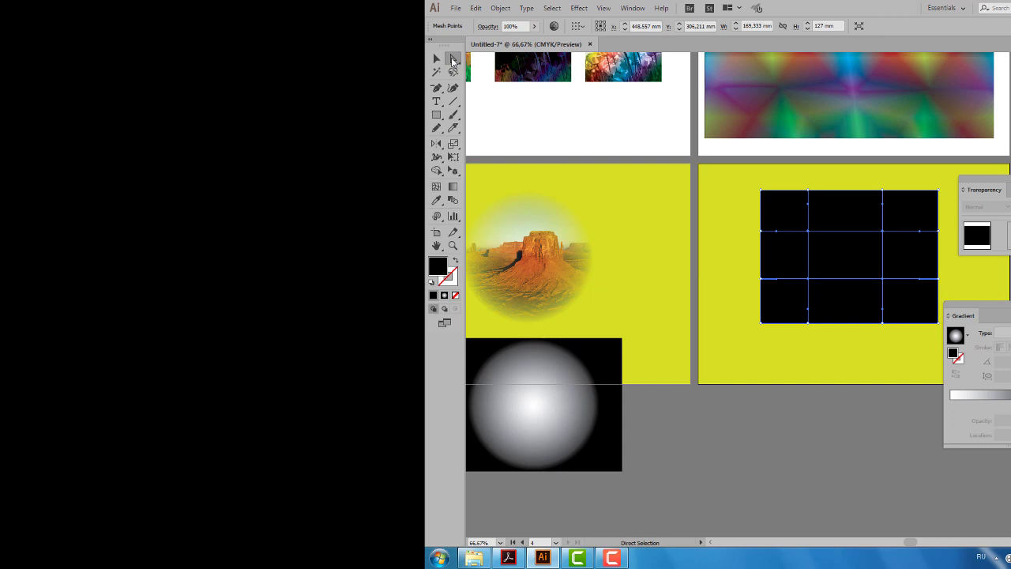
pyautogui.click(454, 60)
# Step: Colour the selected inner mesh points white in the Color panel
pyautogui.press('F6')
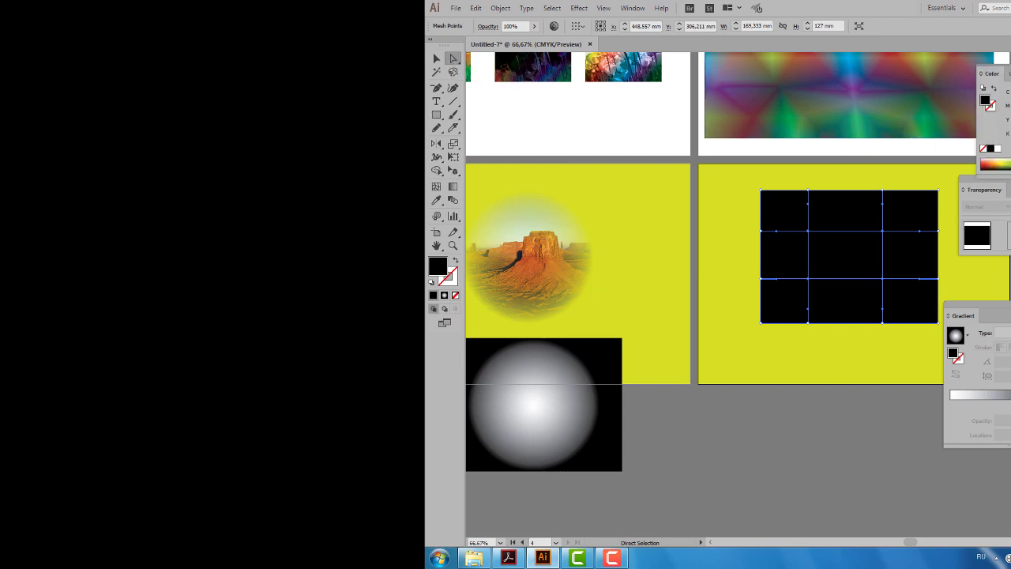
pyautogui.click(998, 150)
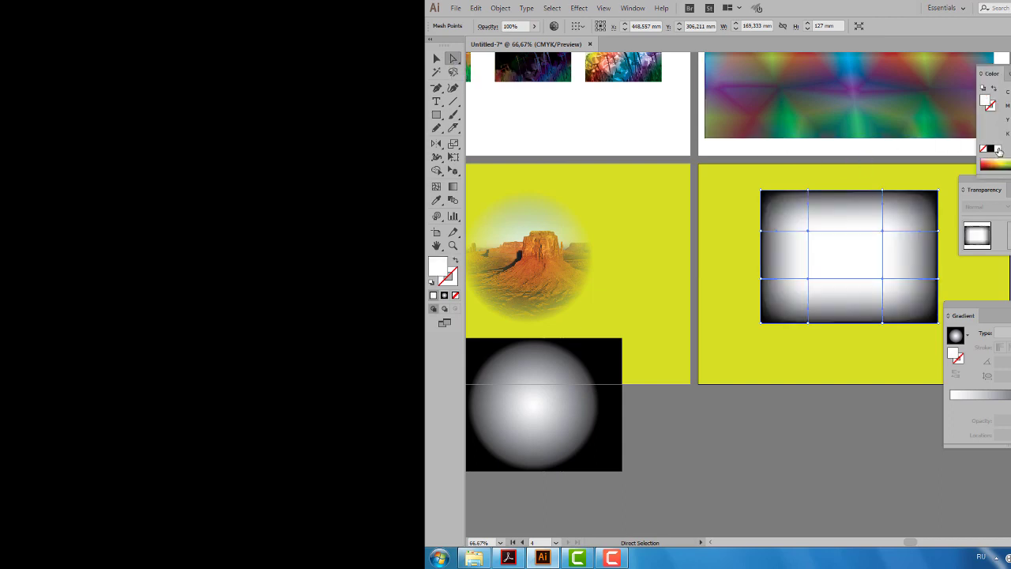
pyautogui.press('F6')
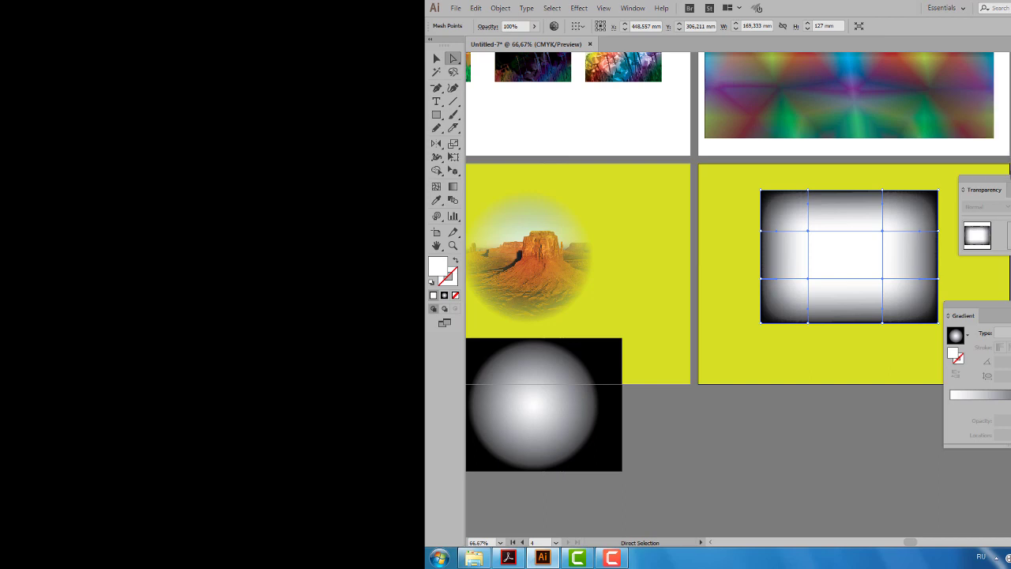
pyautogui.click(437, 59)
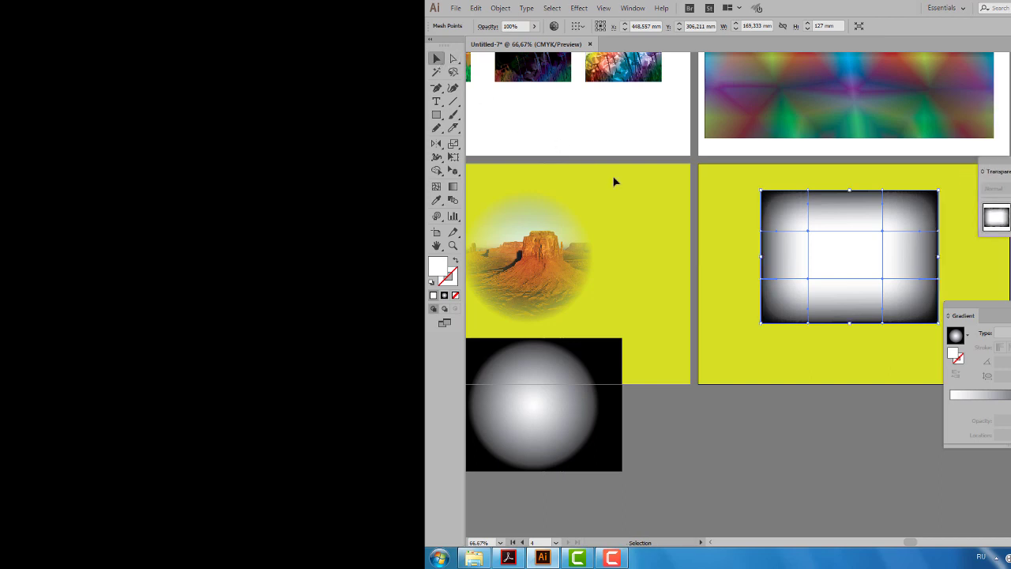
pyautogui.click(615, 182)
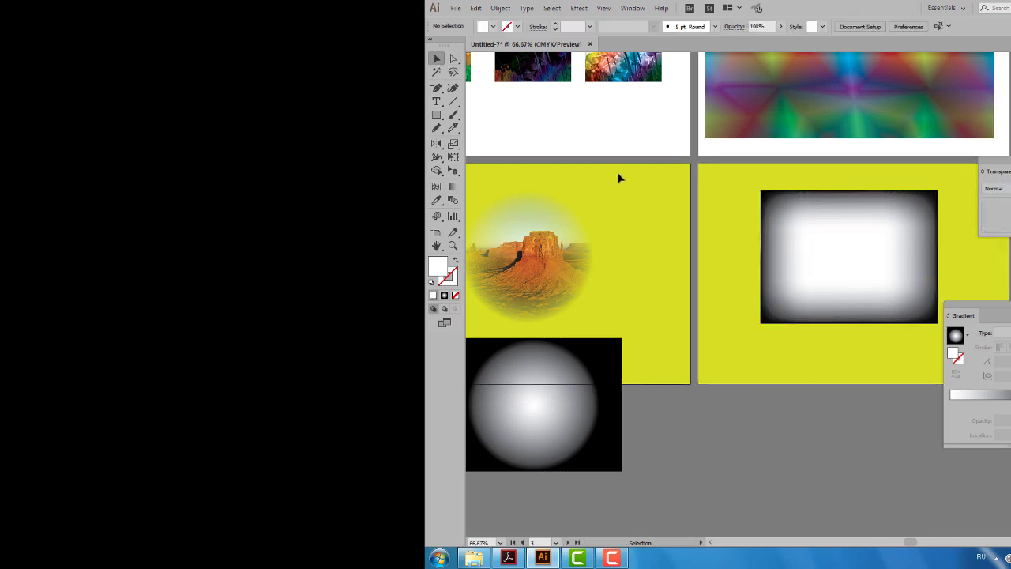
# Step: Select the white mesh together with the desert photo and make the mesh its opacity mask
pyautogui.click(786, 251)
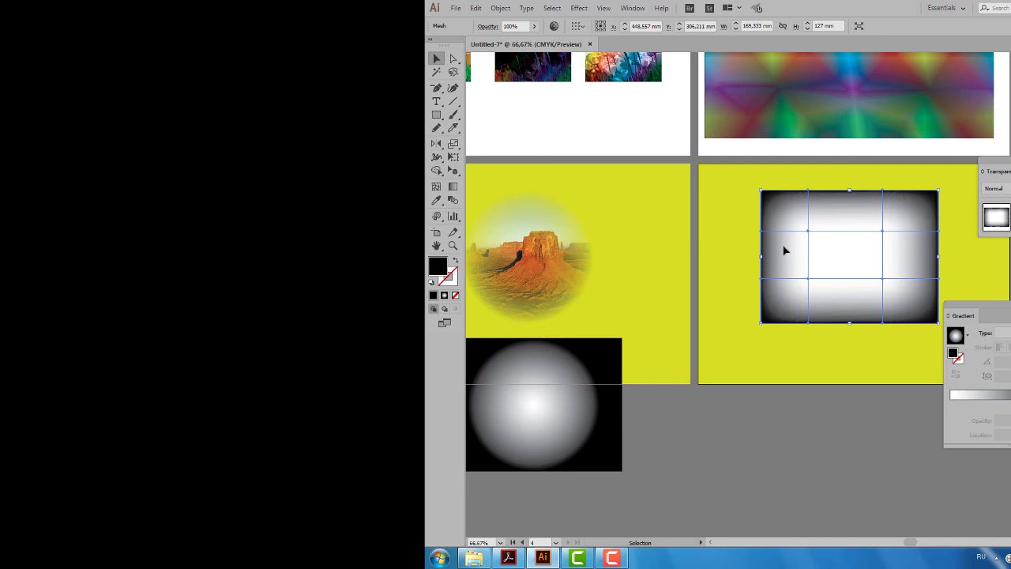
pyautogui.moveTo(978, 317); pyautogui.dragTo(1006, 315)
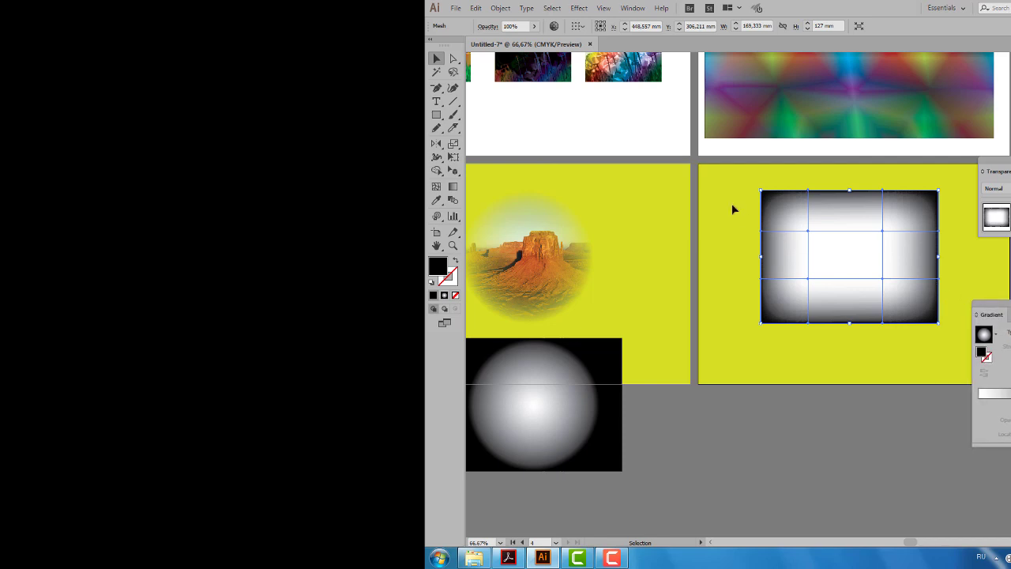
pyautogui.moveTo(713, 182); pyautogui.dragTo(953, 346)
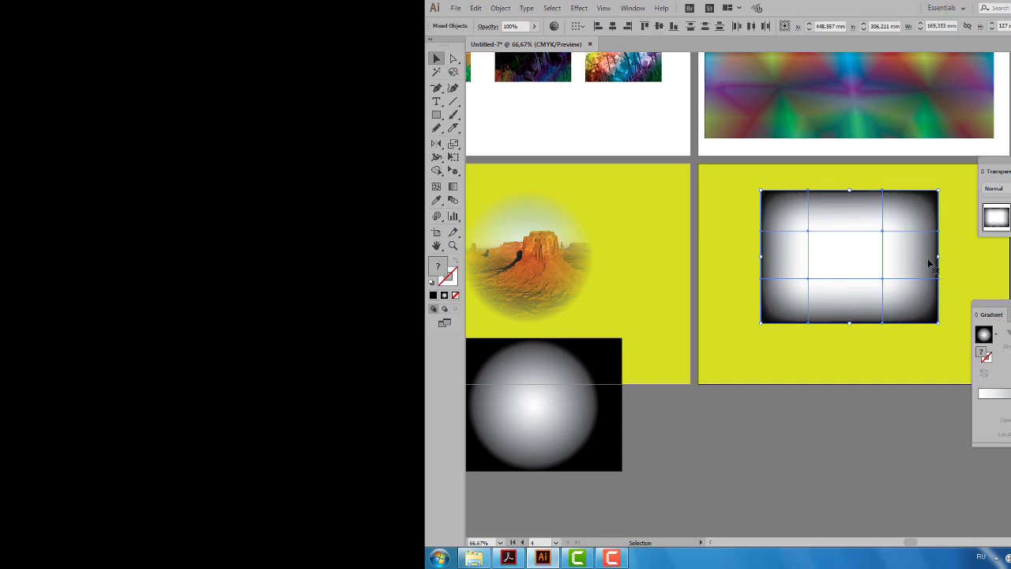
pyautogui.click(1003, 190)
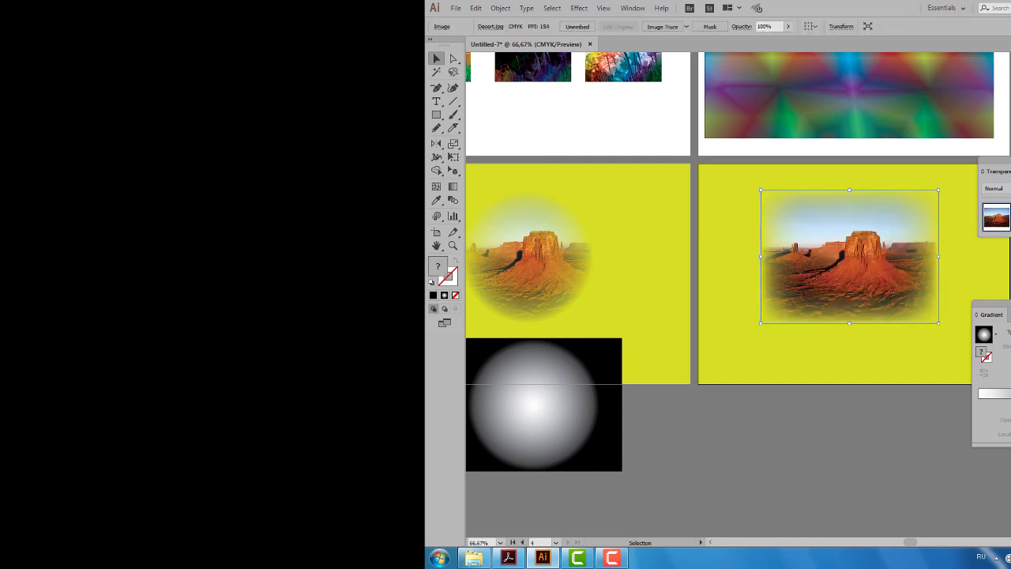
# Step: Delete the black radial-gradient square
pyautogui.click(763, 356)
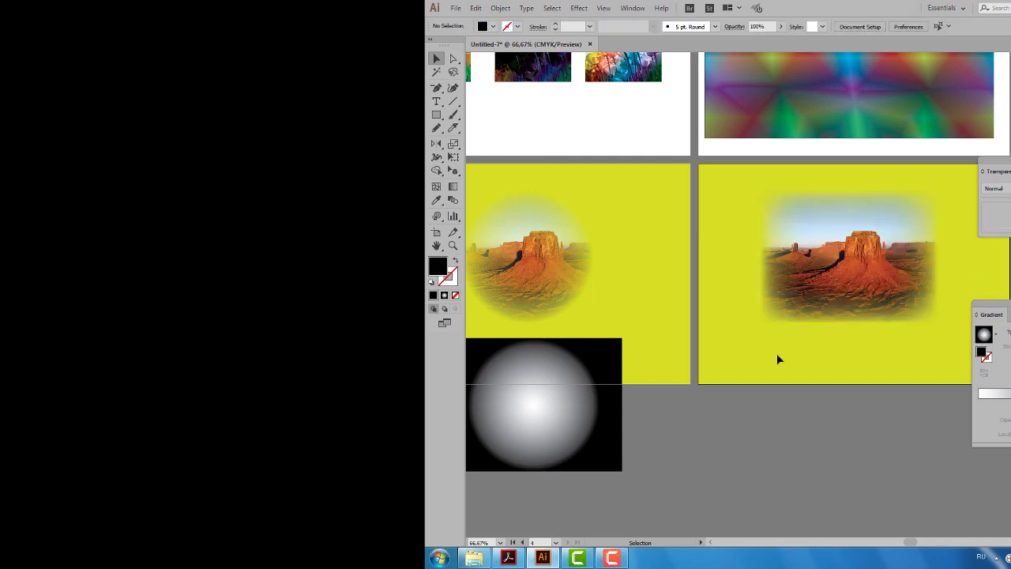
pyautogui.scroll(-1, 777, 355)
pyautogui.scroll(-2, 832, 319)
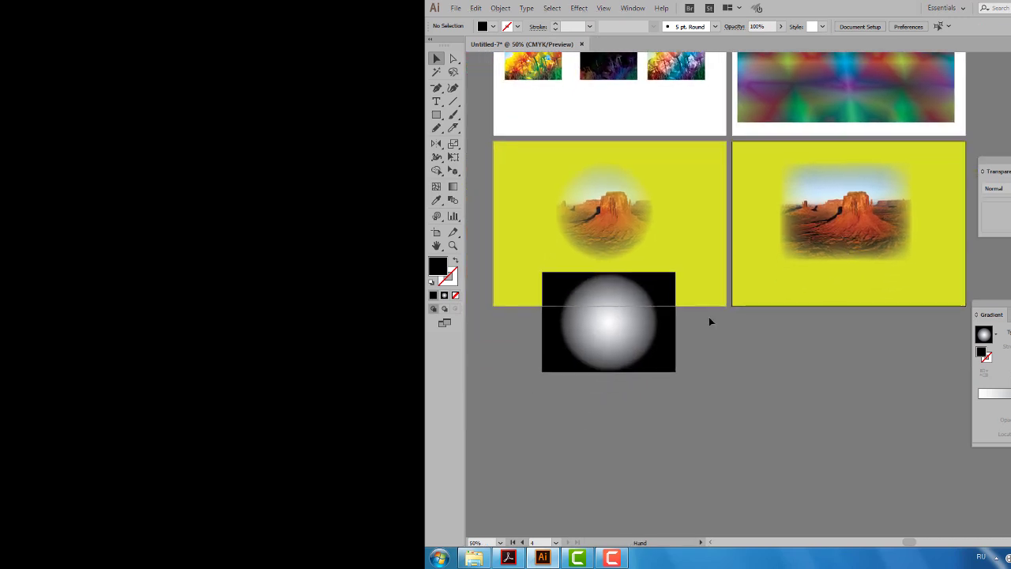
pyautogui.click(632, 351)
pyautogui.press('Delete')
# Step: Resize the circular desert photo and move the mesh-masked photo, scaled down, onto the left artboard
pyautogui.click(654, 241)
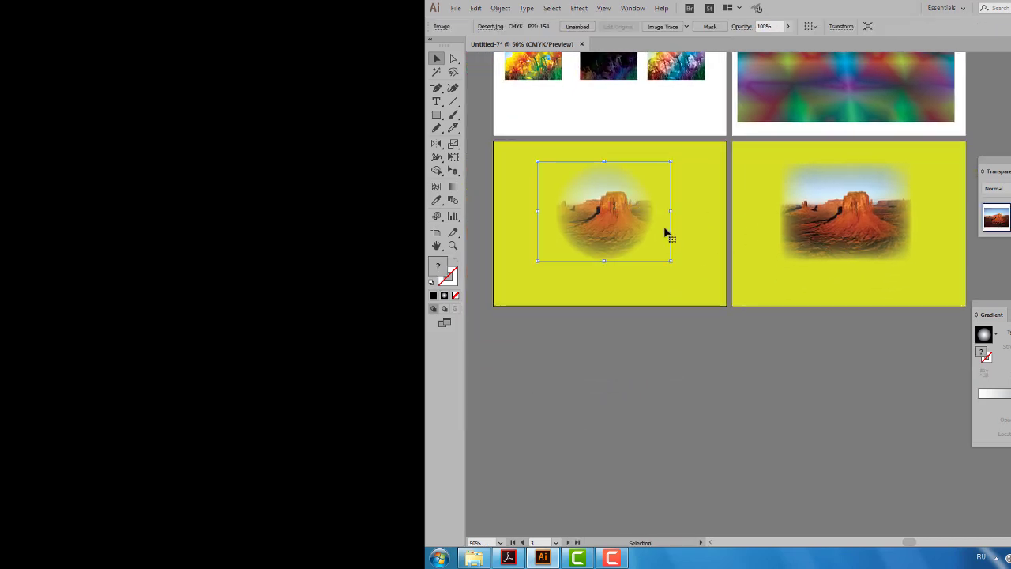
pyautogui.moveTo(661, 253); pyautogui.dragTo(605, 210)
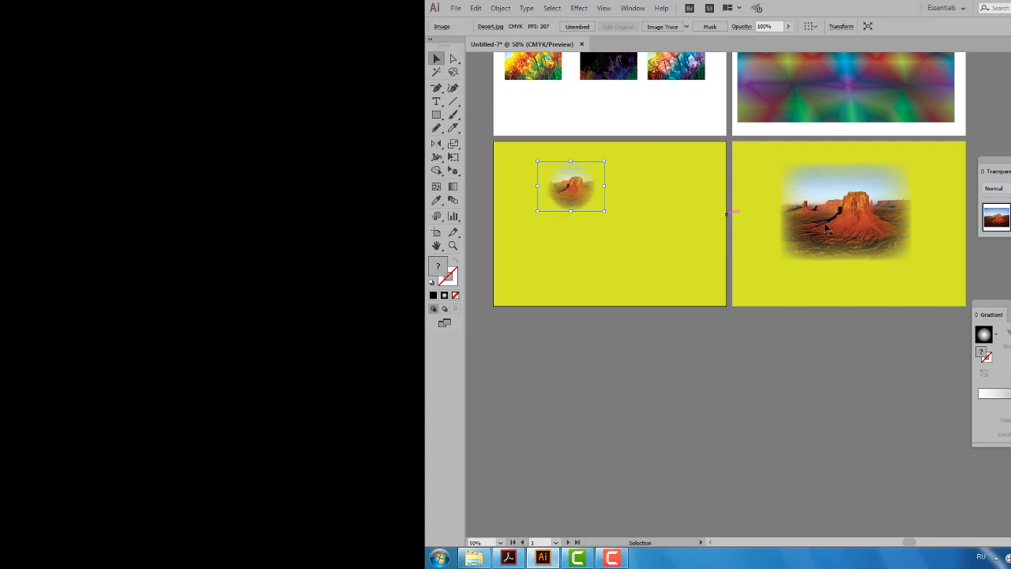
pyautogui.moveTo(866, 231); pyautogui.dragTo(676, 264)
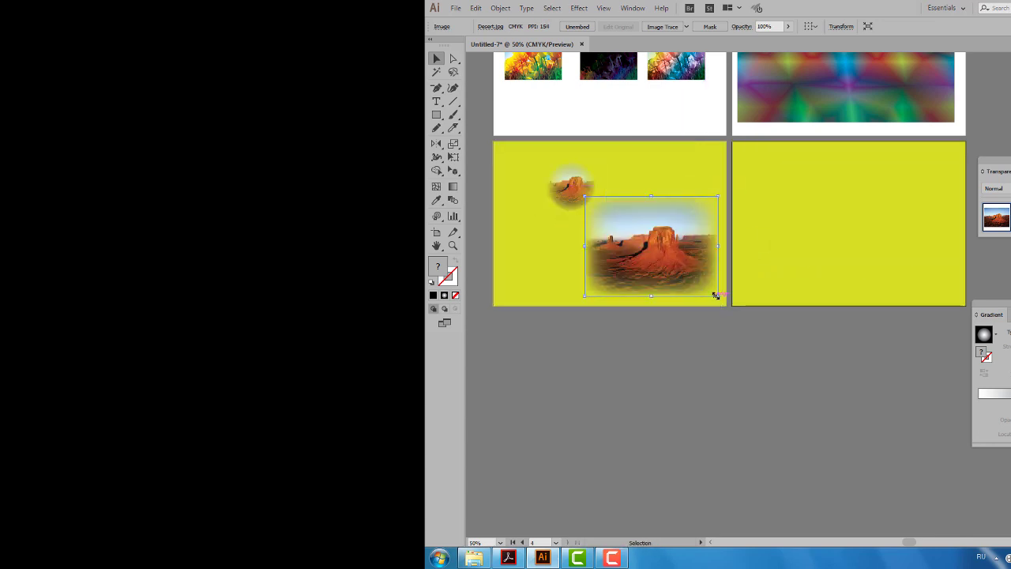
pyautogui.moveTo(717, 293)
pyautogui.mouseDown()
pyautogui.moveTo(669, 259)
pyautogui.moveTo(681, 278)
pyautogui.mouseUp()
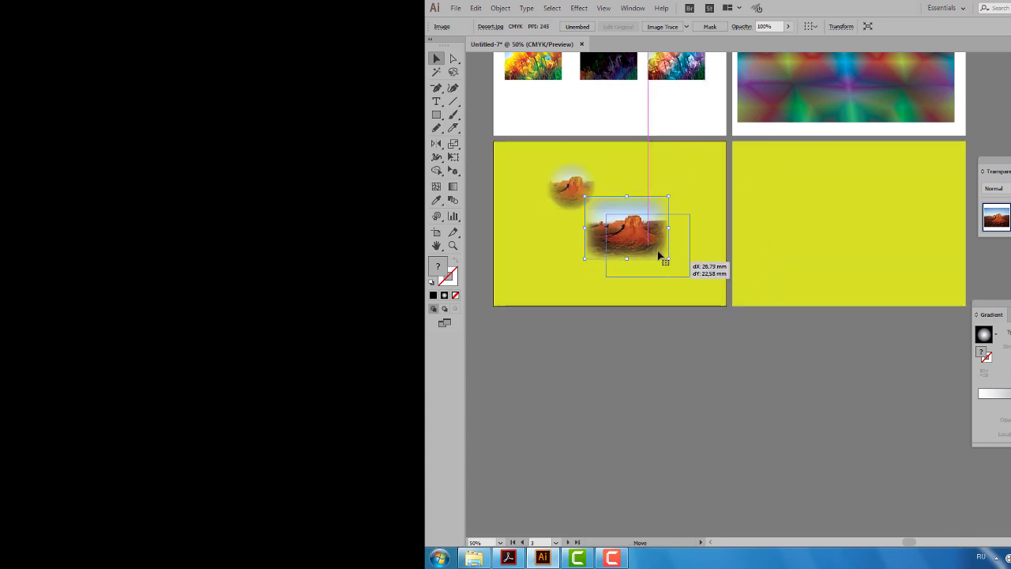
pyautogui.click(580, 187)
pyautogui.moveTo(540, 162); pyautogui.dragTo(527, 157)
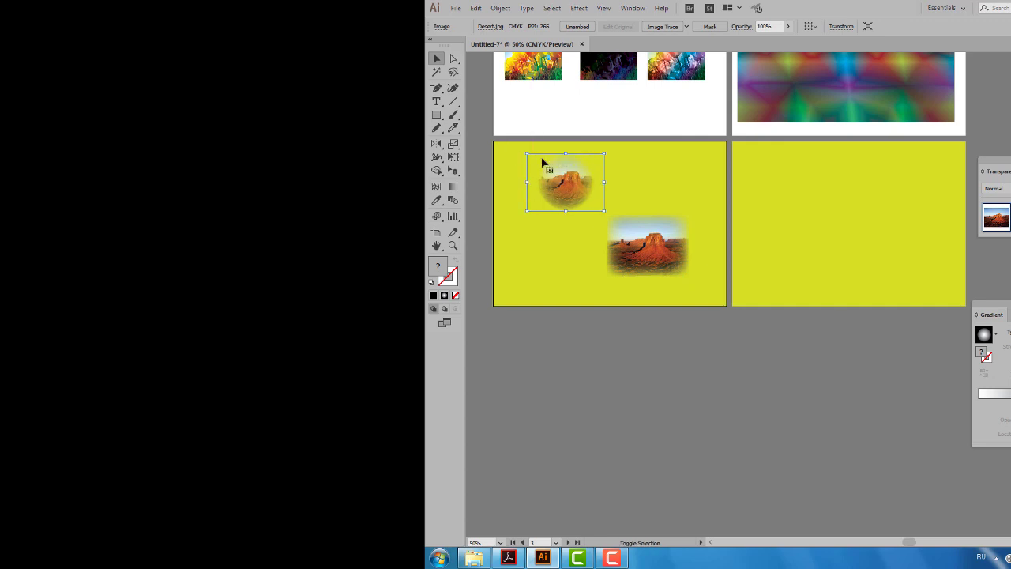
pyautogui.click(793, 204)
pyautogui.scroll(1, 849, 217)
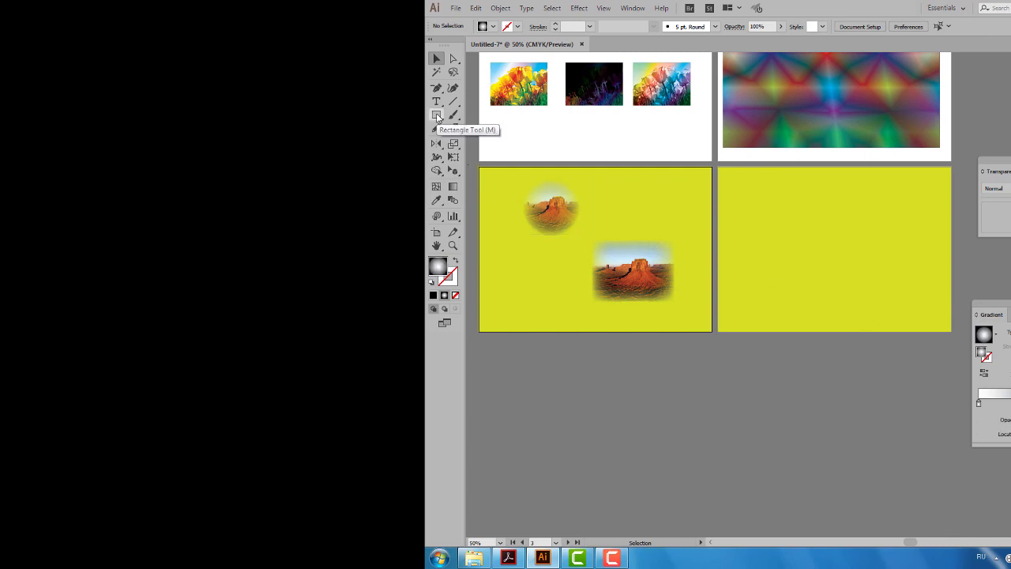
# Step: Draw a rectangular grid across the right artboard's lower part, filled red with 2 pt blue lines
pyautogui.click(453, 102)
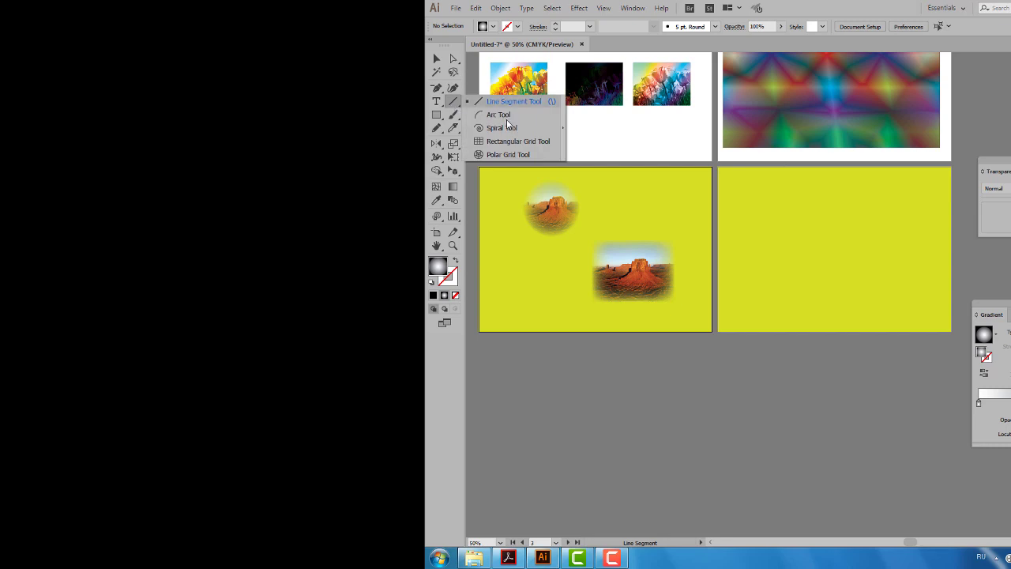
pyautogui.click(505, 140)
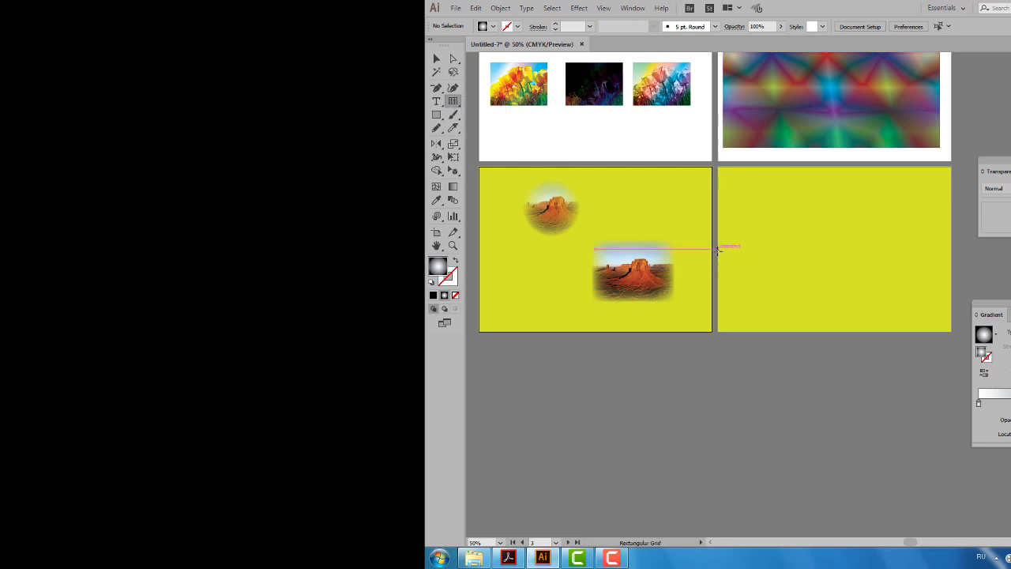
pyautogui.moveTo(719, 249)
pyautogui.mouseDown()
pyautogui.moveTo(860, 289)
pyautogui.moveTo(952, 332)
pyautogui.mouseUp()
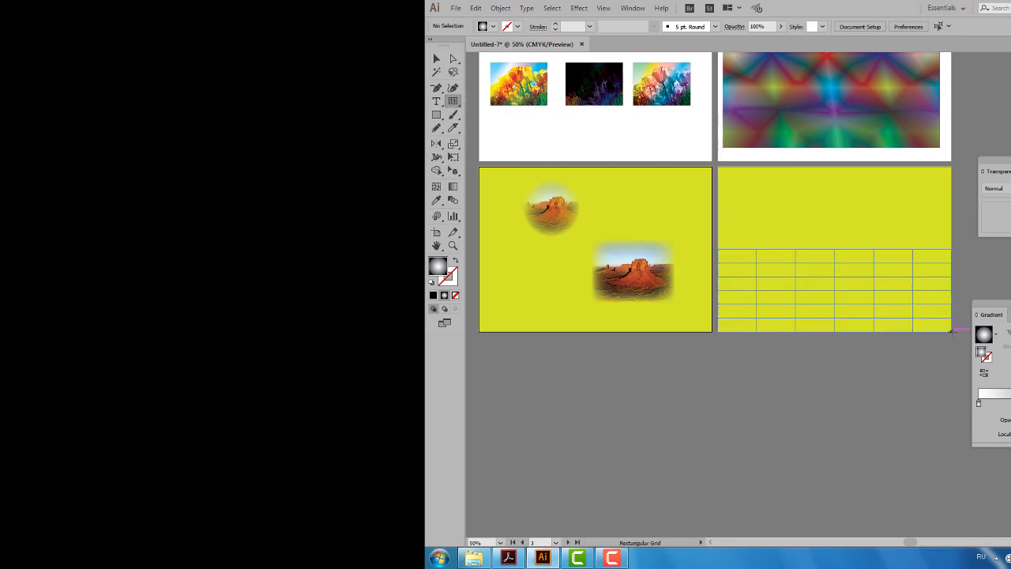
pyautogui.click(493, 26)
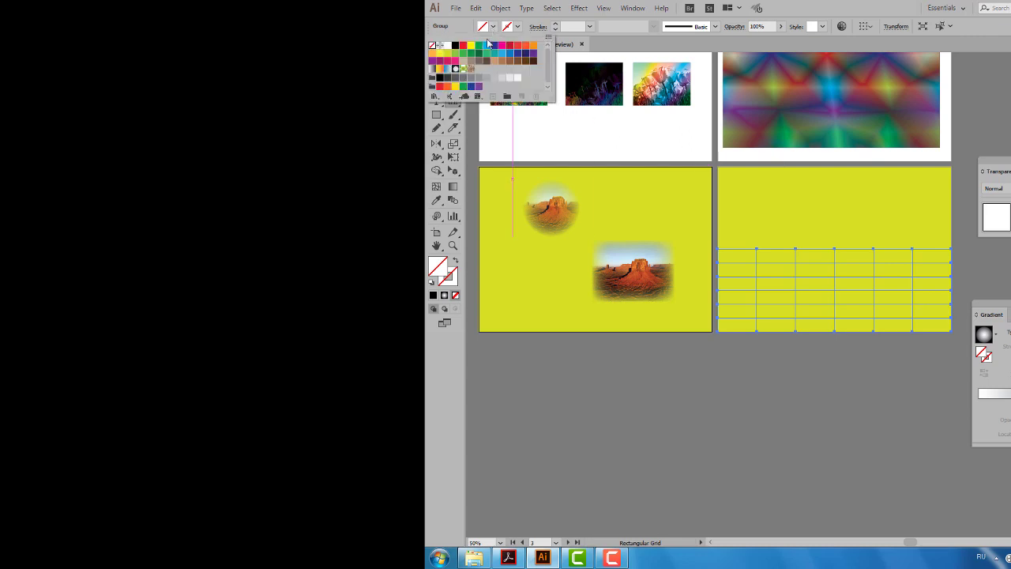
pyautogui.click(464, 46)
pyautogui.click(518, 26)
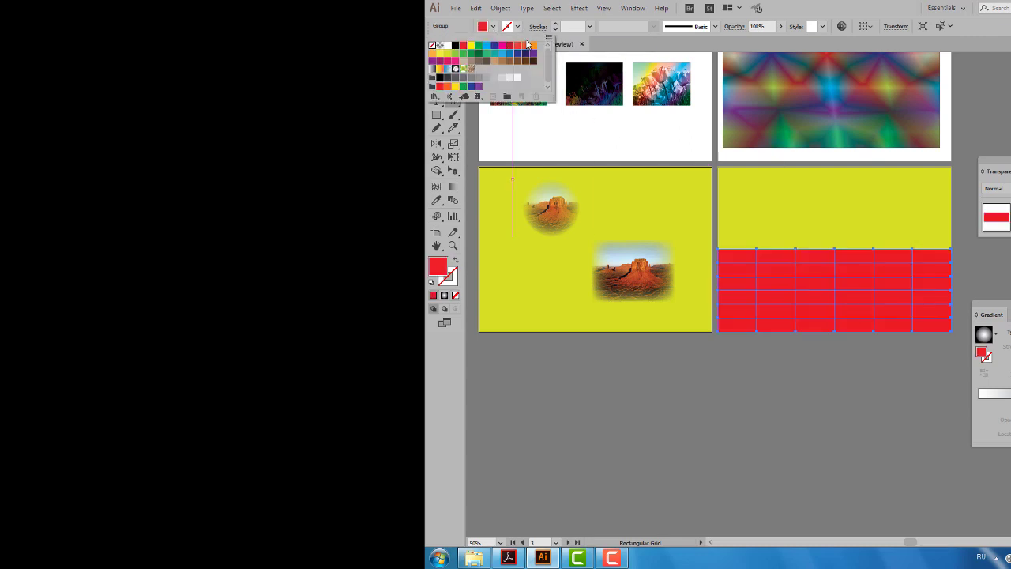
pyautogui.click(494, 51)
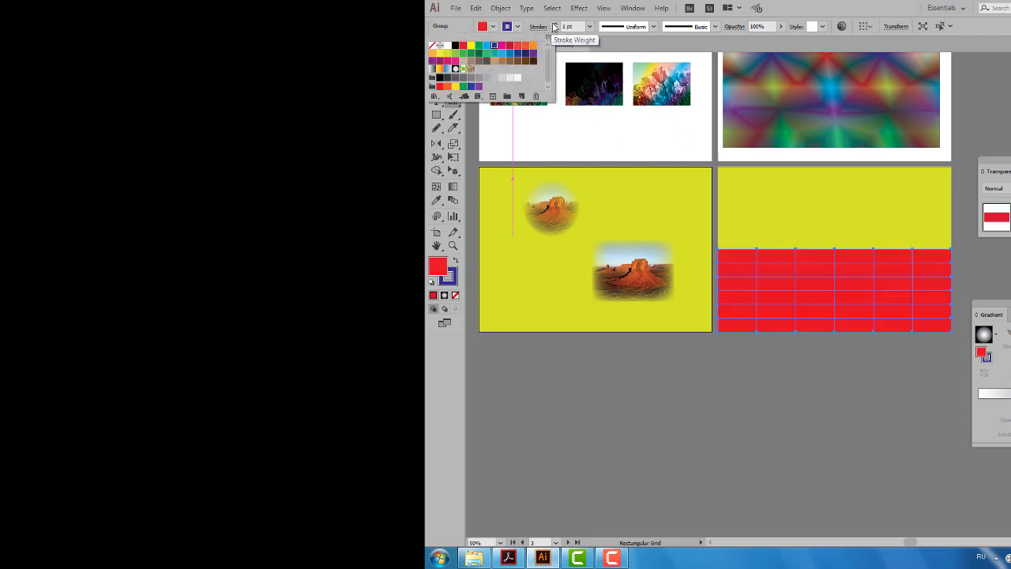
pyautogui.click(556, 24)
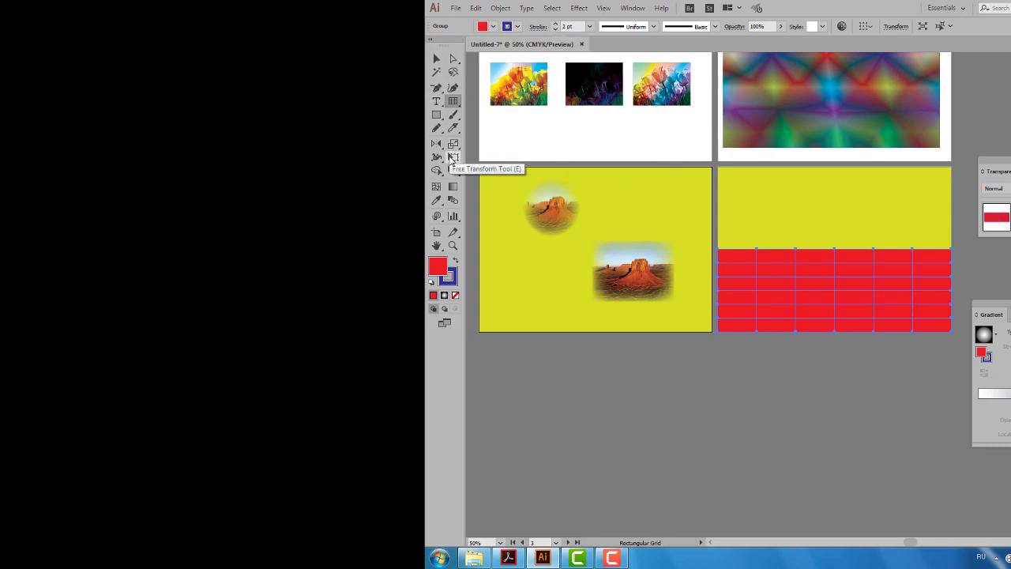
# Step: Perspective-distort the red grid with Free Transform, pulling its top corners inward into a trapezoid
pyautogui.click(451, 158)
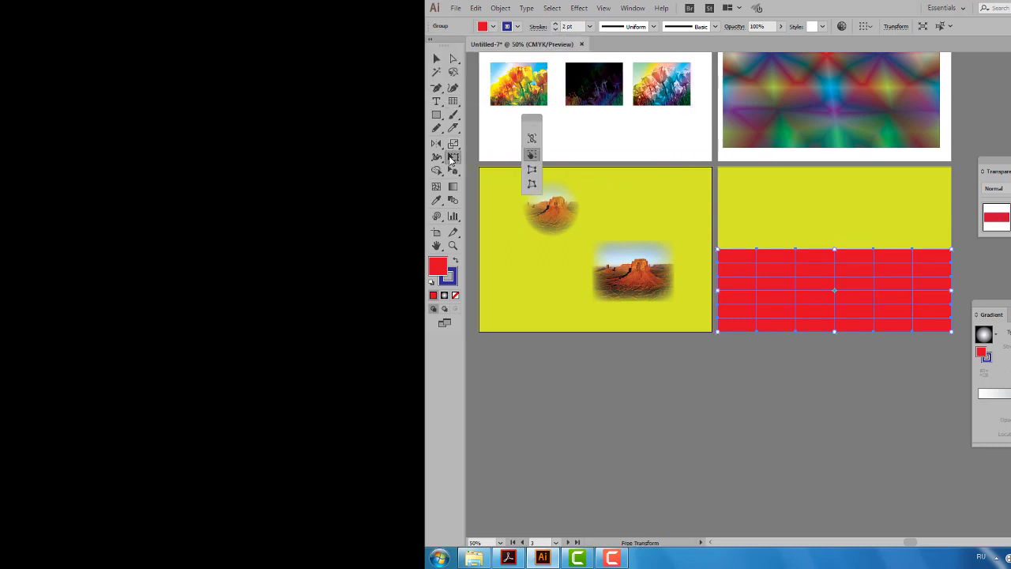
pyautogui.click(533, 171)
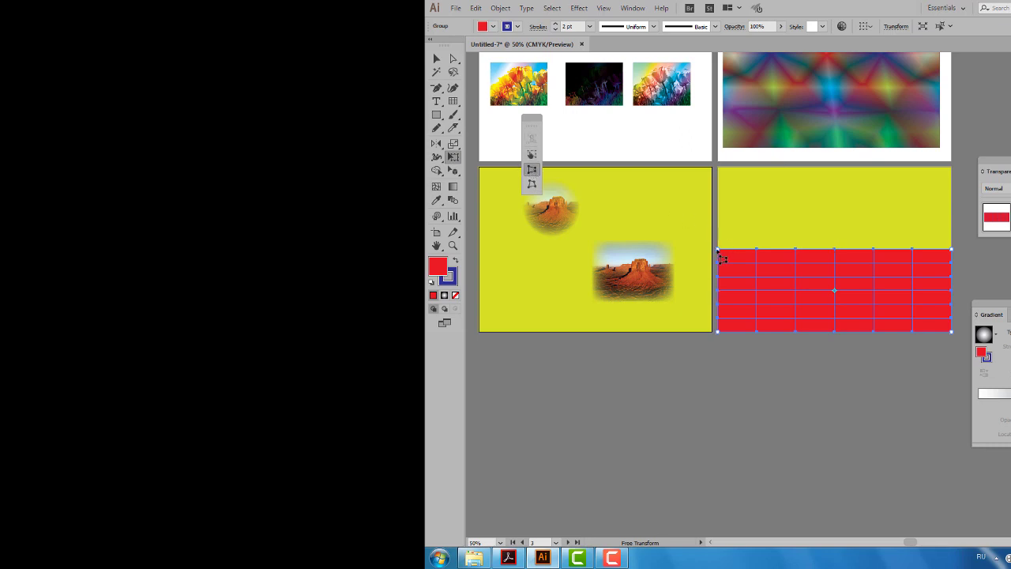
pyautogui.moveTo(724, 258)
pyautogui.mouseDown()
pyautogui.moveTo(800, 261)
pyautogui.moveTo(793, 251)
pyautogui.mouseUp()
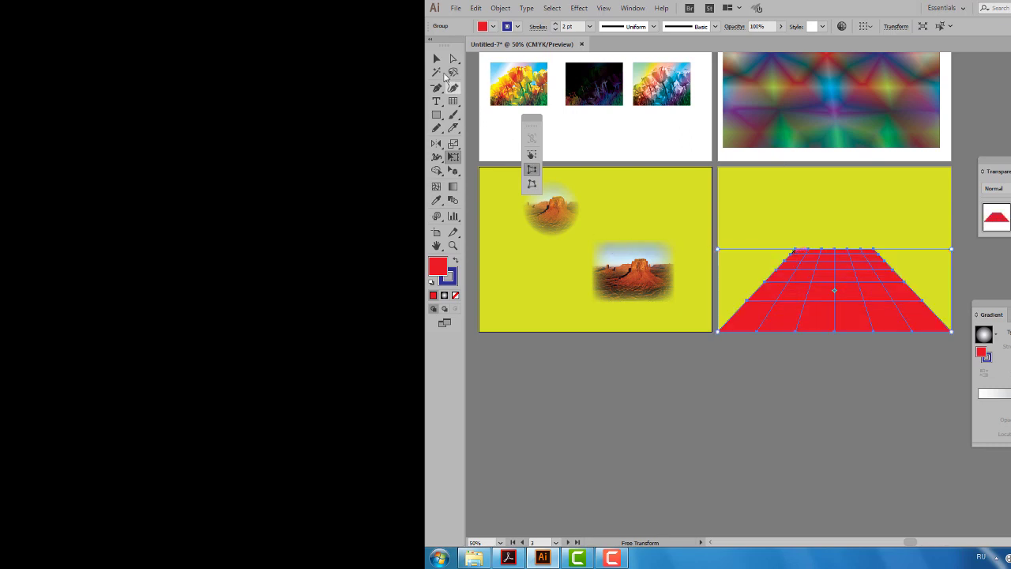
pyautogui.click(437, 58)
pyautogui.click(702, 369)
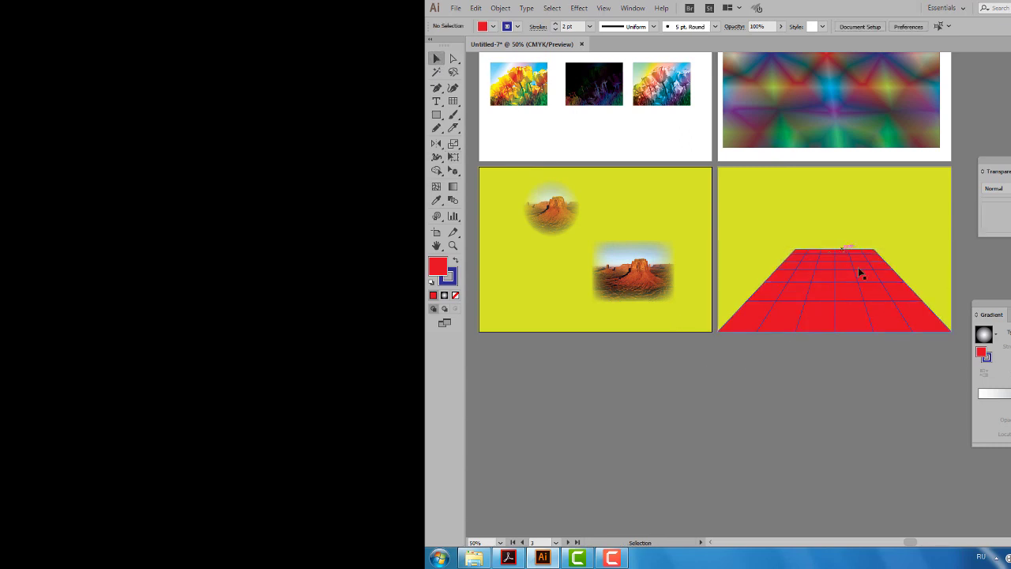
pyautogui.moveTo(994, 316); pyautogui.dragTo(981, 284)
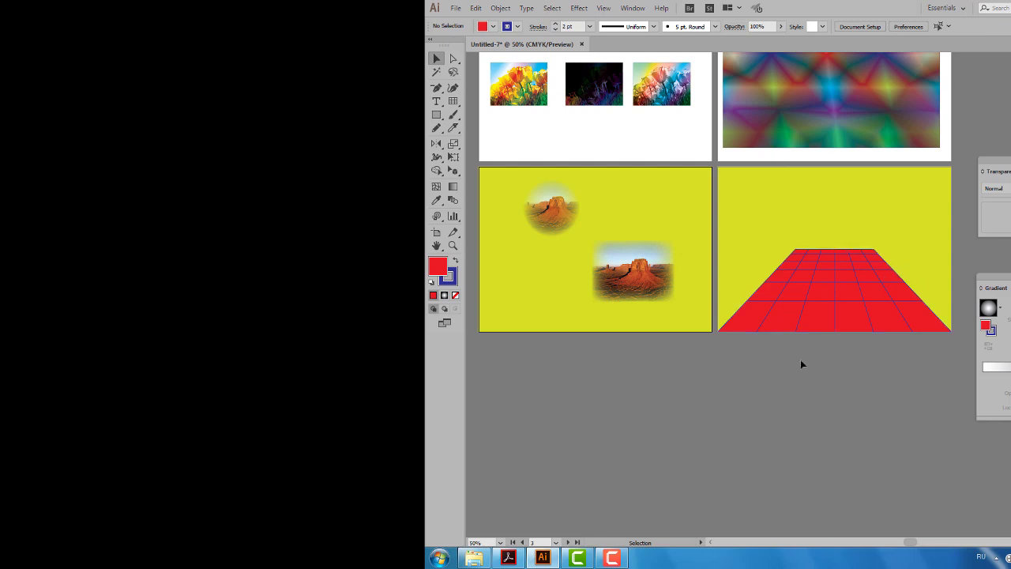
# Step: Draw a rectangle over the red grid and fill it with a vertical black-to-white gradient
pyautogui.press('d')
pyautogui.press('m')
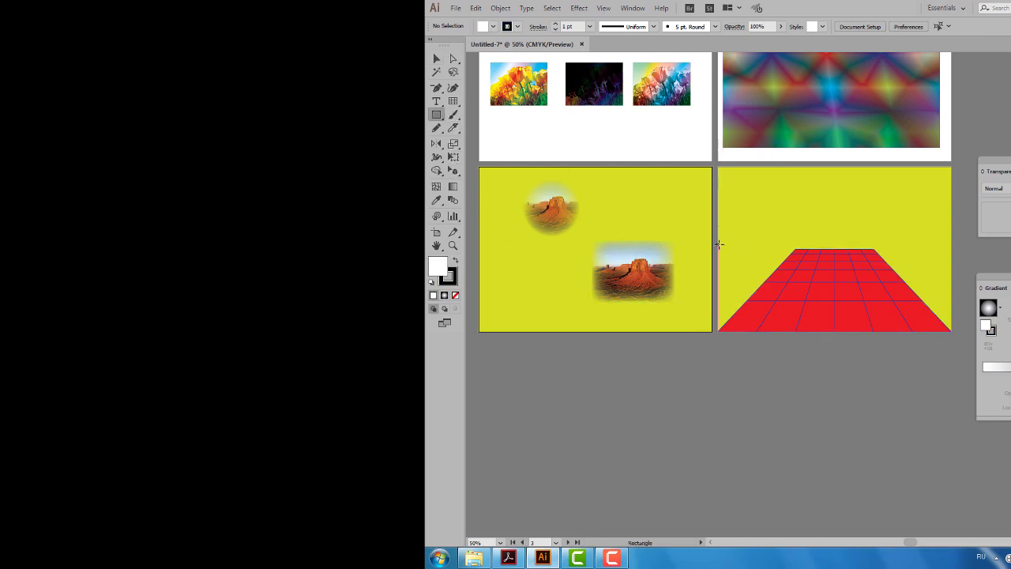
pyautogui.moveTo(719, 244); pyautogui.dragTo(951, 332)
pyautogui.click(439, 59)
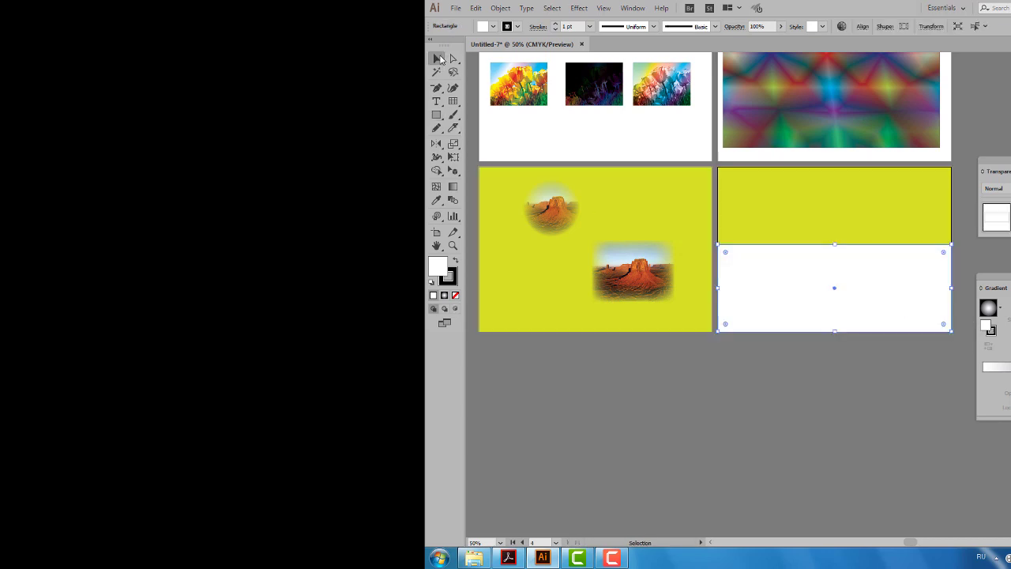
pyautogui.moveTo(834, 244); pyautogui.dragTo(834, 249)
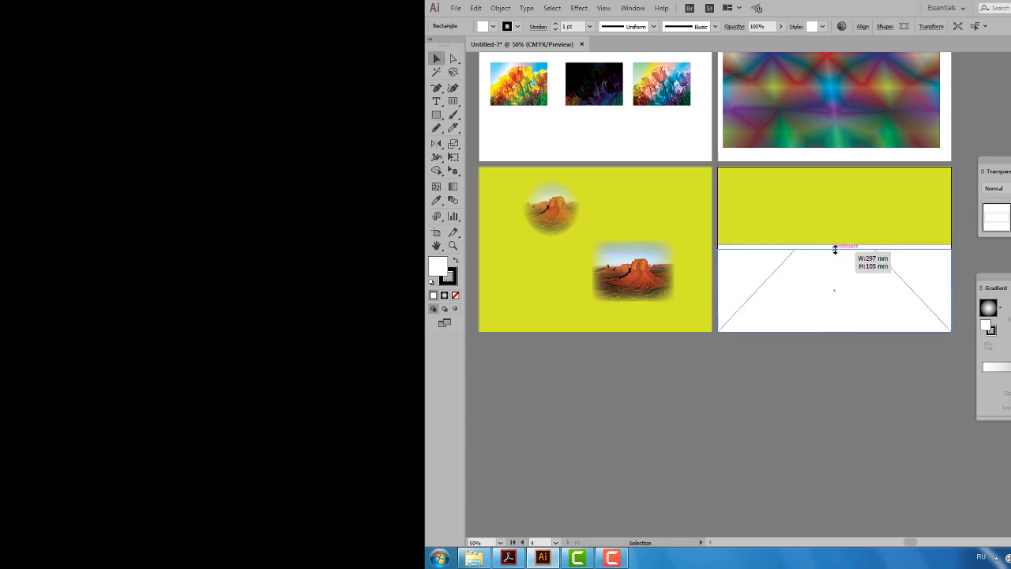
pyautogui.click(444, 294)
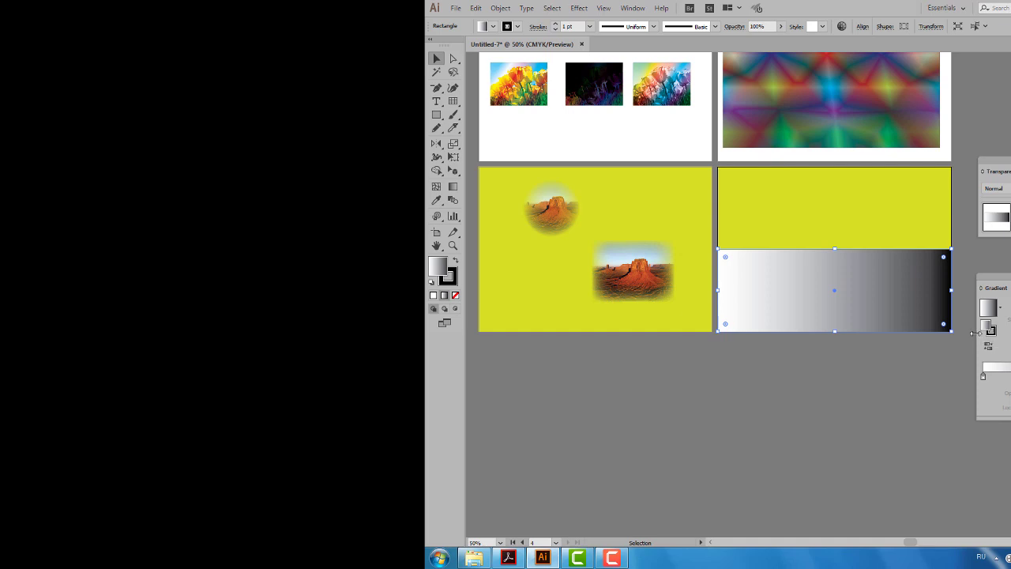
pyautogui.press('Return')
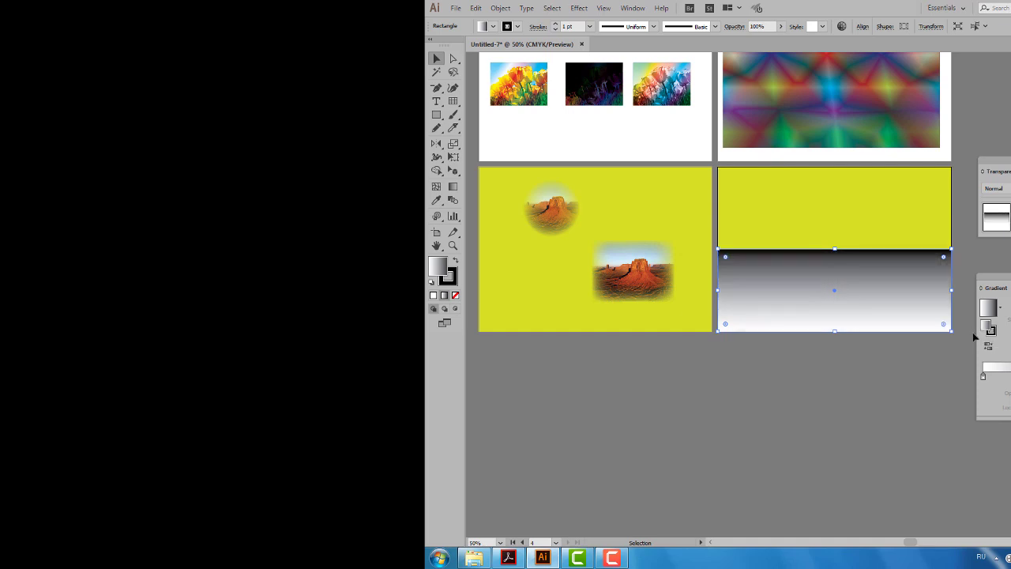
pyautogui.moveTo(865, 276); pyautogui.dragTo(854, 349)
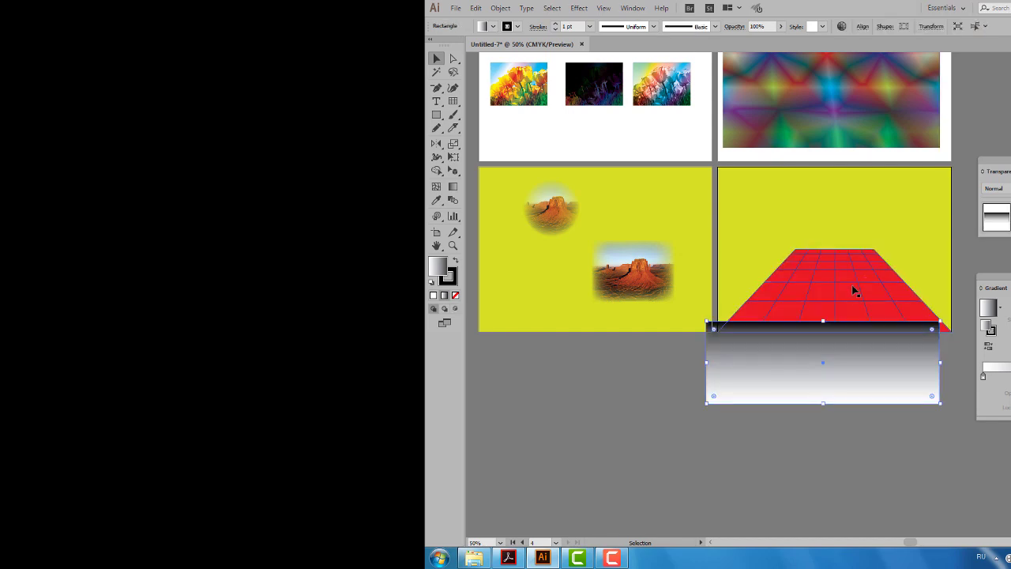
pyautogui.hotkey('ctrl', 'z')
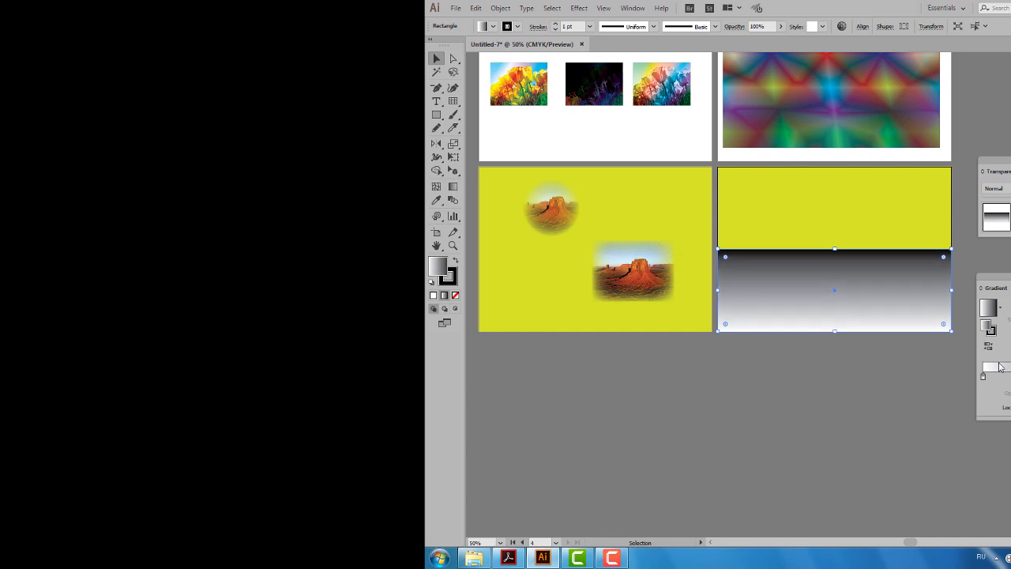
pyautogui.click(860, 376)
# Step: Select the grid with the gradient rectangle and make the rectangle the grid's opacity mask
pyautogui.moveTo(762, 332); pyautogui.dragTo(909, 254)
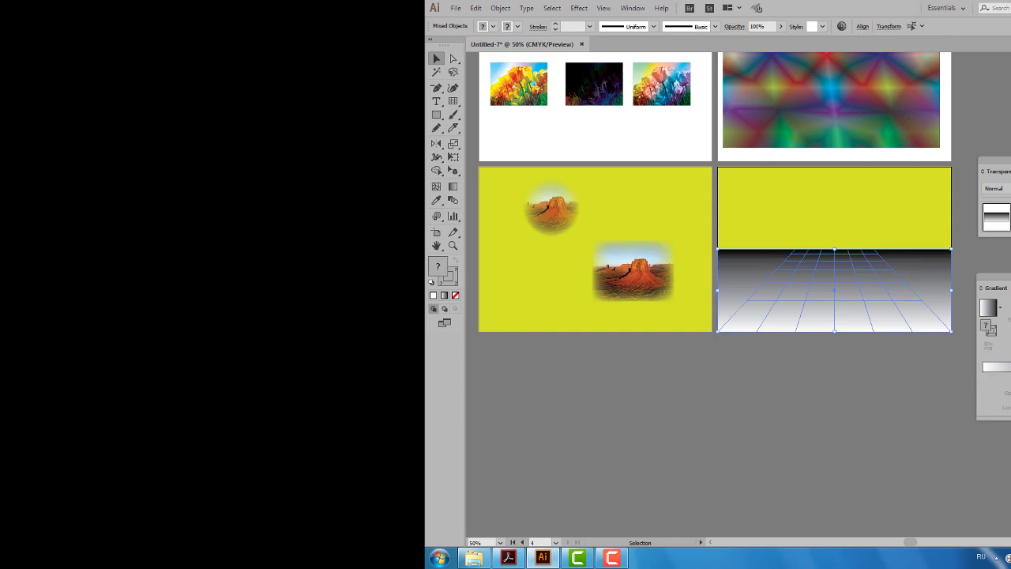
pyautogui.hotkey('ctrl', 'z')
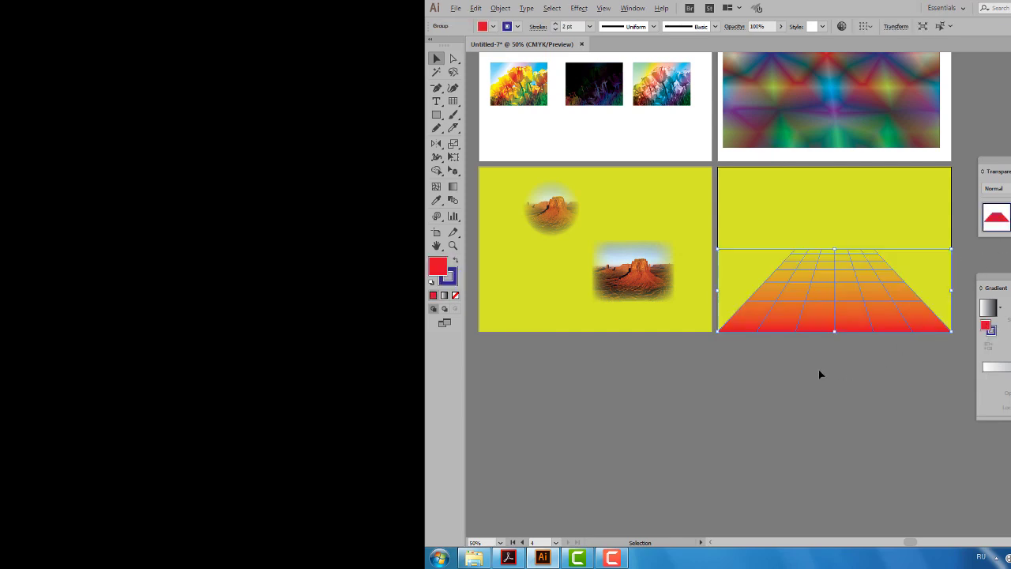
pyautogui.scroll(-1, 820, 375)
pyautogui.click(839, 407)
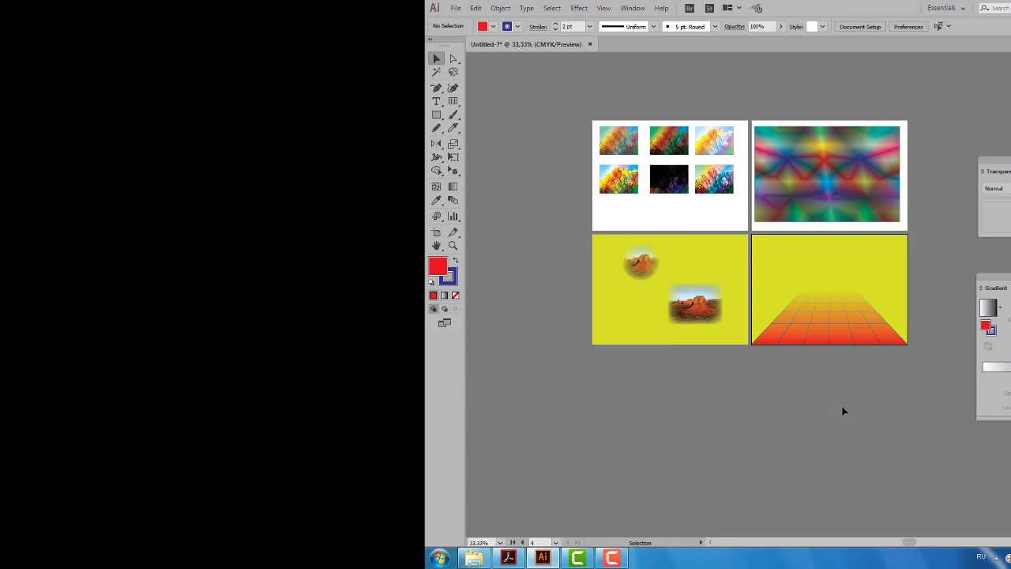
# Step: Open the example file MaskOpacity+Effect-Distort.ai
pyautogui.click(456, 8)
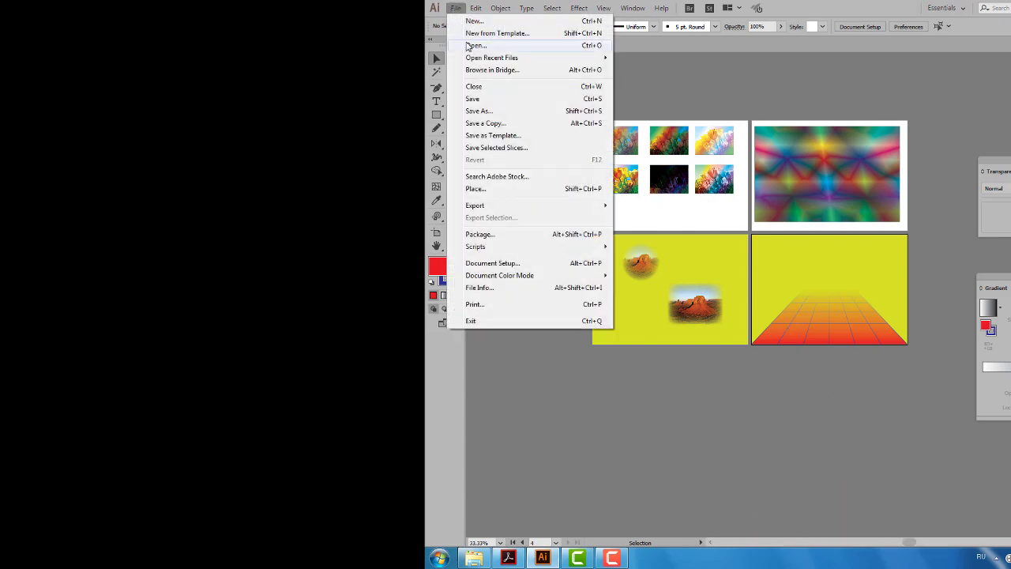
pyautogui.click(474, 45)
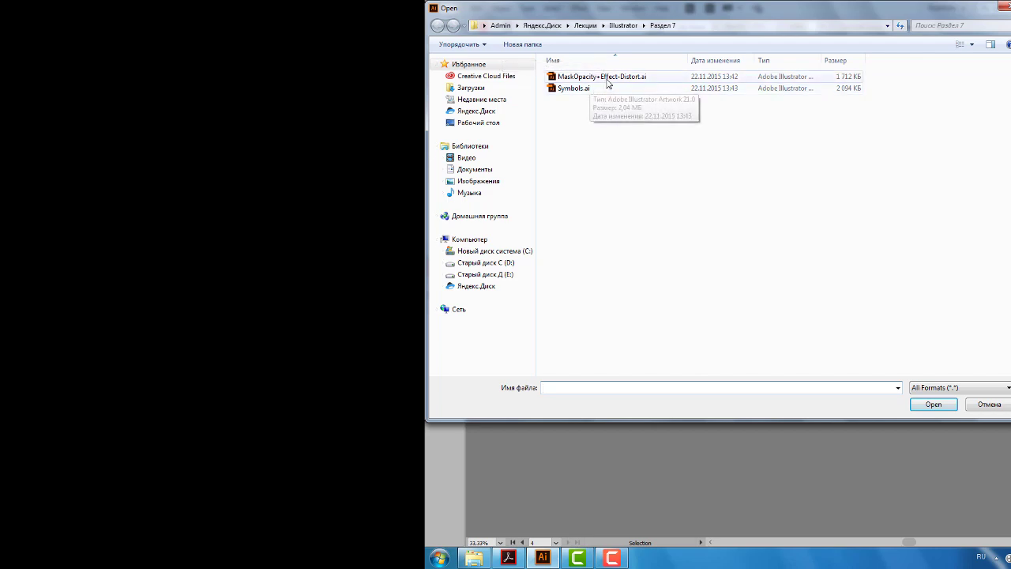
pyautogui.click(607, 79)
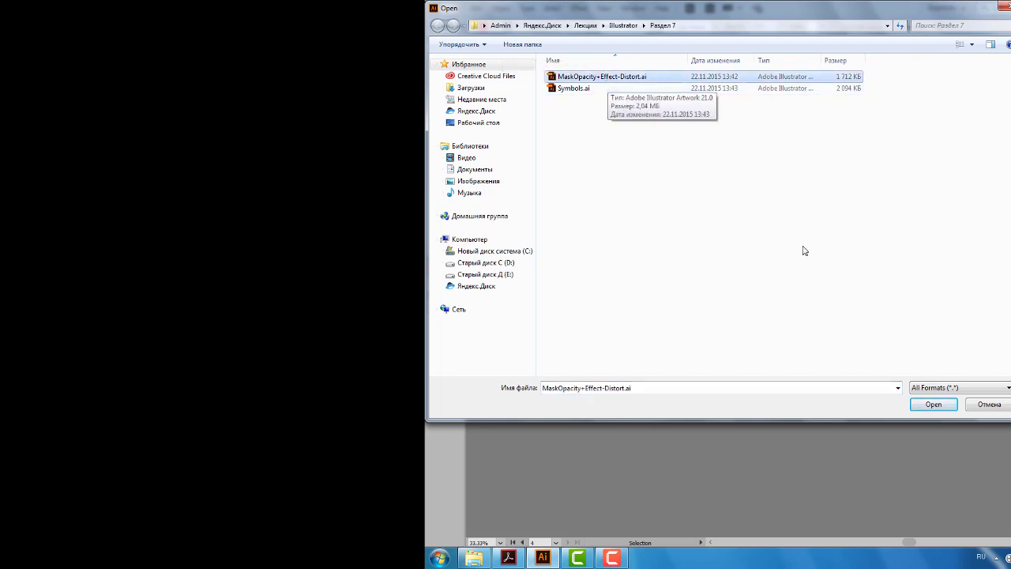
pyautogui.click(929, 404)
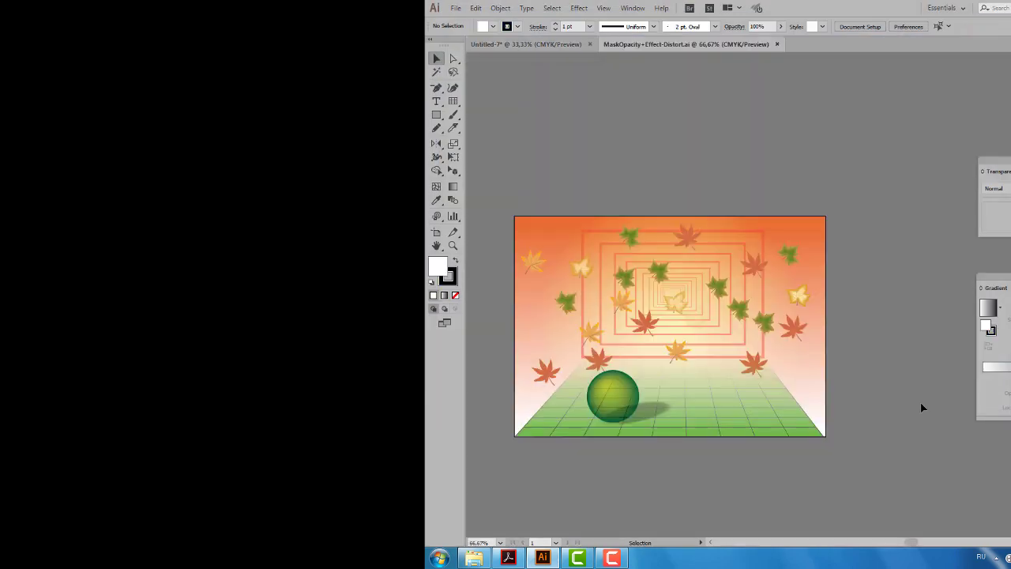
pyautogui.scroll(1, 661, 354)
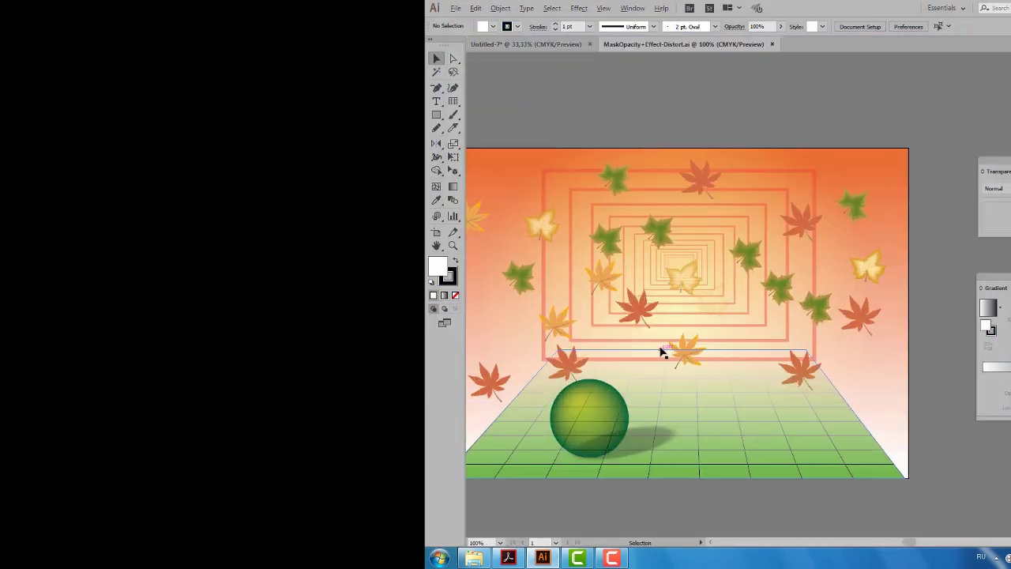
pyautogui.moveTo(637, 304); pyautogui.dragTo(694, 274)
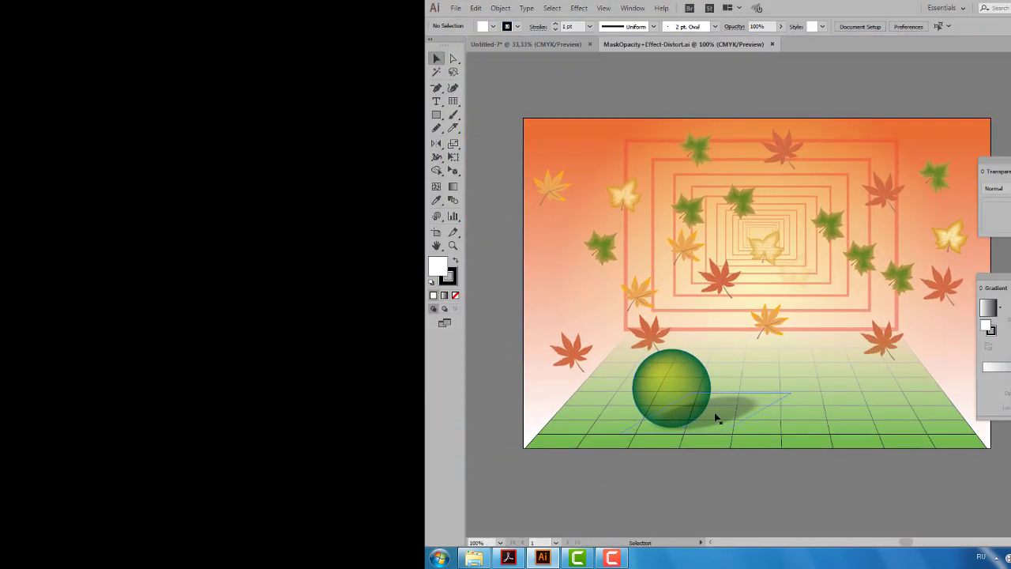
# Step: Delete the shadow image beneath the green sphere
pyautogui.click(720, 417)
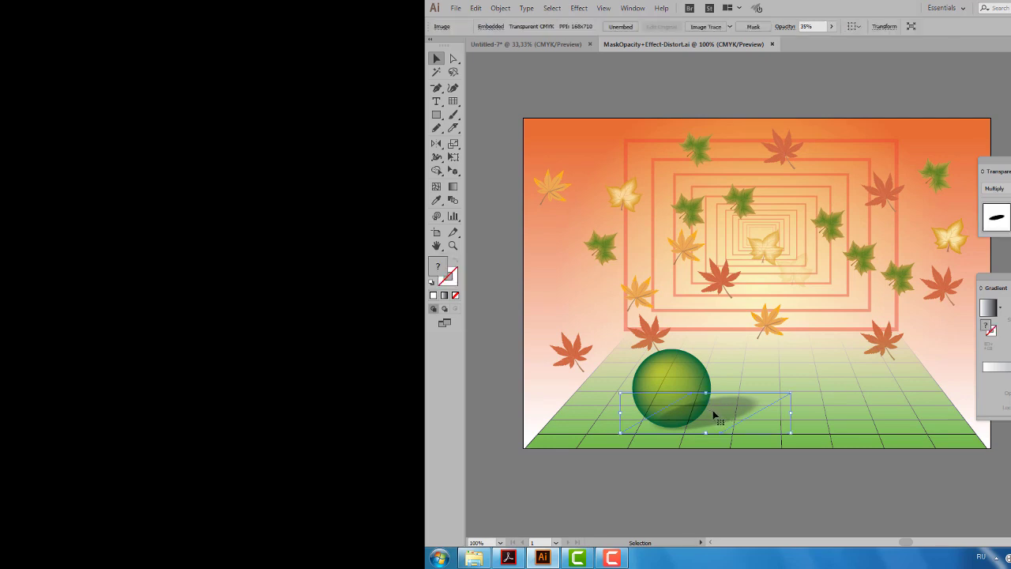
pyautogui.press('Delete')
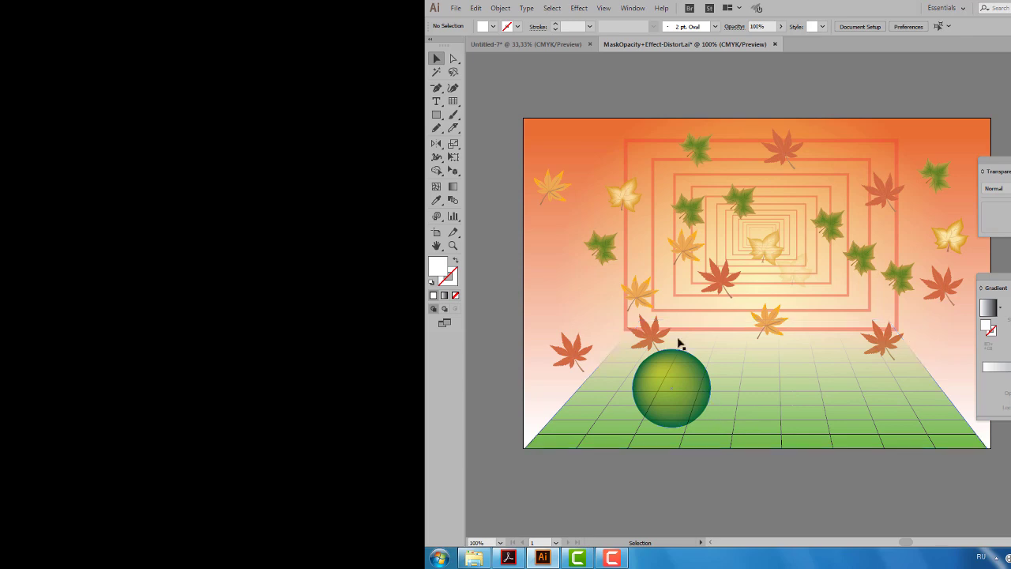
pyautogui.moveTo(844, 305); pyautogui.dragTo(825, 304)
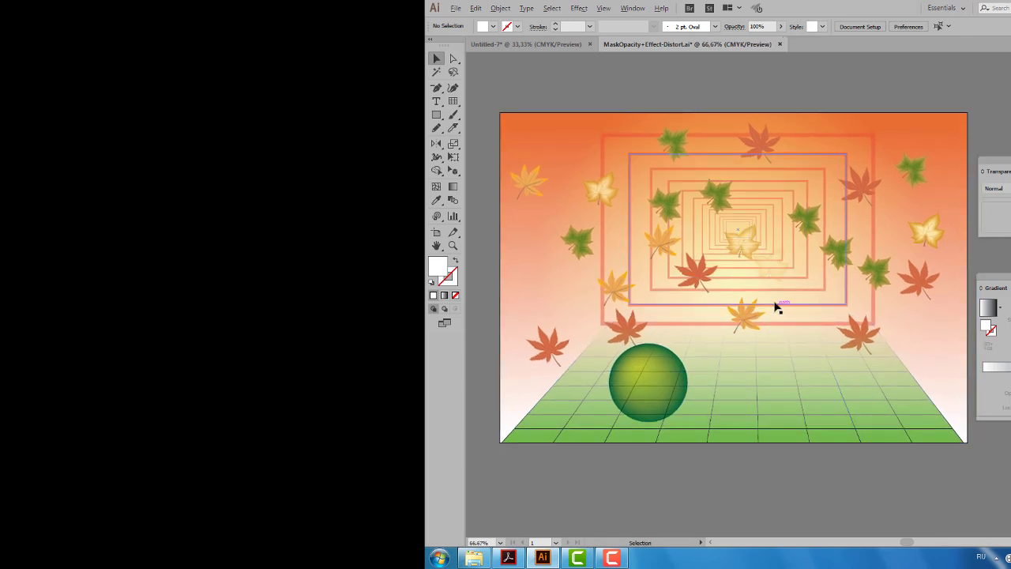
pyautogui.scroll(-1, 777, 307)
pyautogui.moveTo(807, 287); pyautogui.dragTo(732, 271)
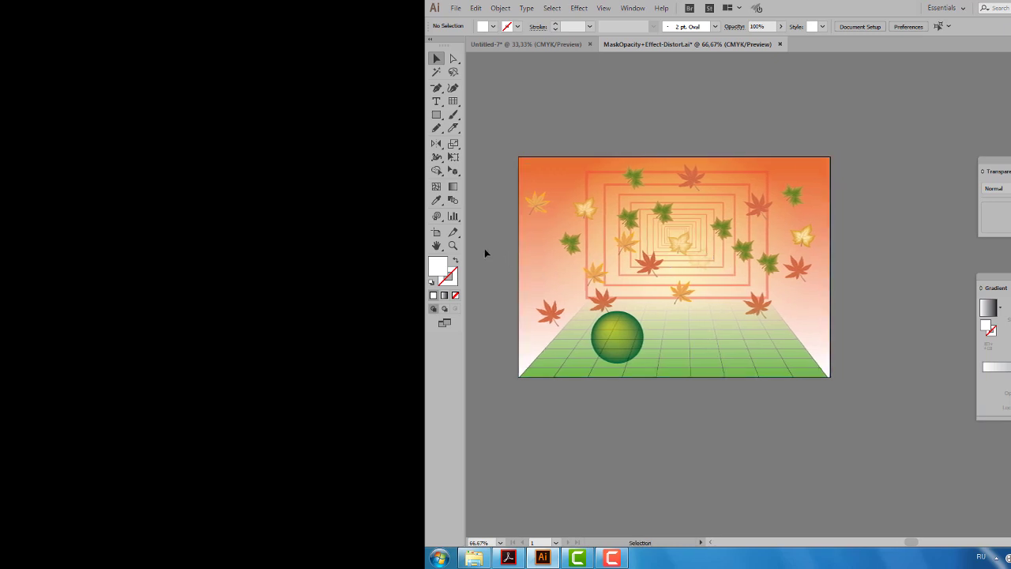
# Step: Add a new artboard to the right of the example artwork
pyautogui.click(436, 235)
pyautogui.click(617, 26)
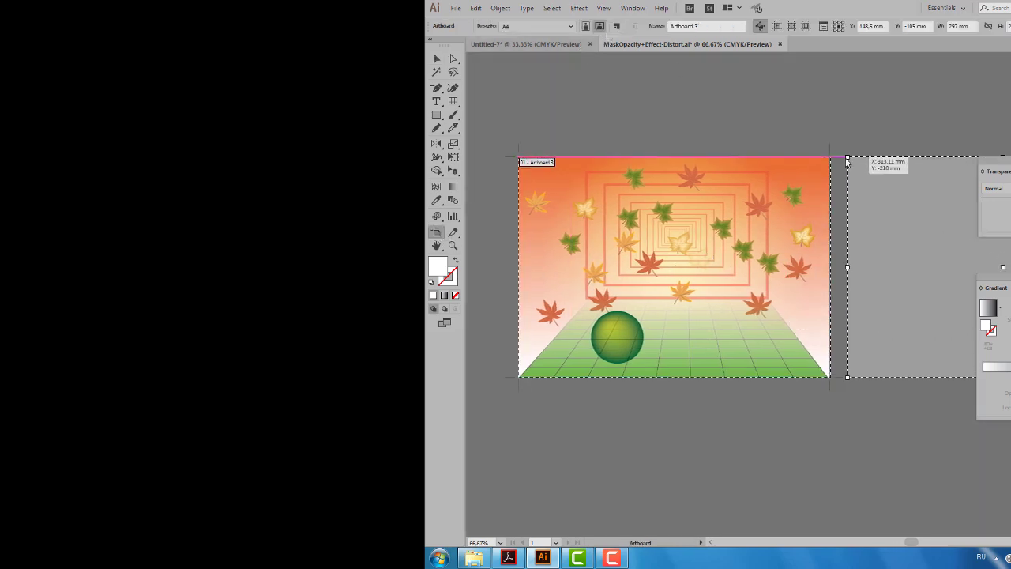
pyautogui.click(846, 159)
pyautogui.moveTo(817, 413); pyautogui.dragTo(761, 405)
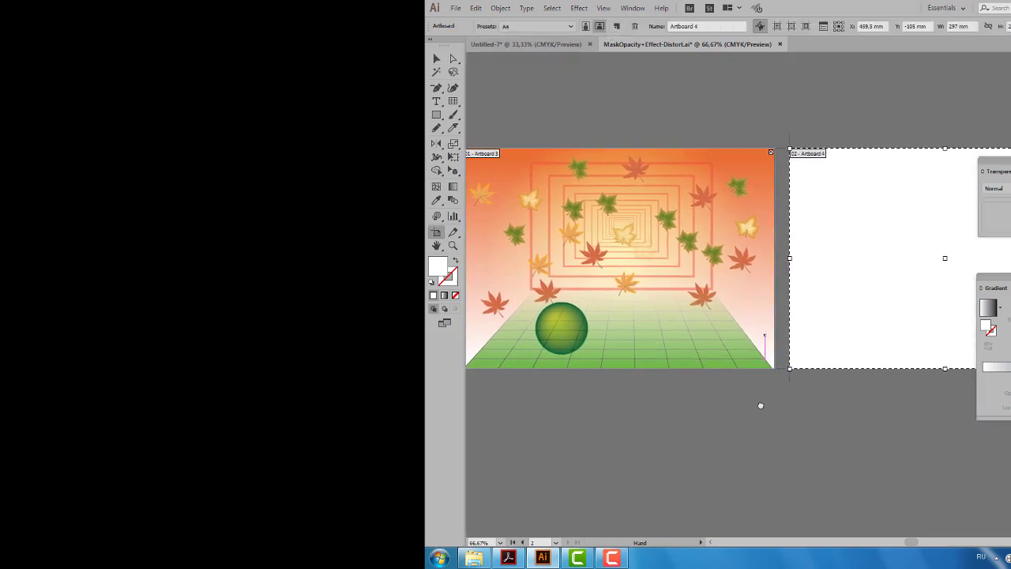
# Step: Cover the new artboard with a rectangle filled with the blue-yellow-orange gradient swatch
pyautogui.click(437, 115)
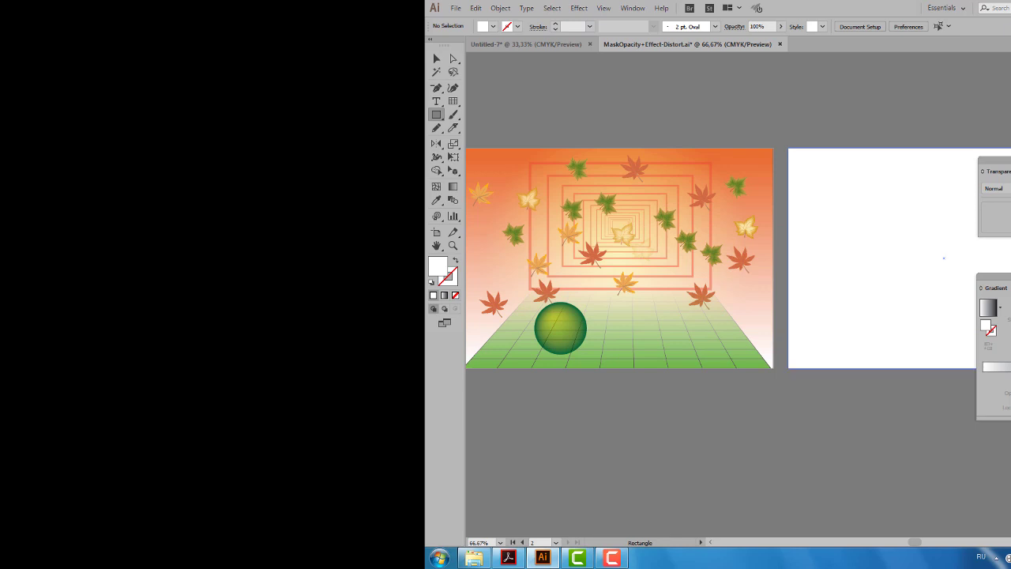
pyautogui.moveTo(789, 366); pyautogui.dragTo(788, 368)
pyautogui.click(493, 27)
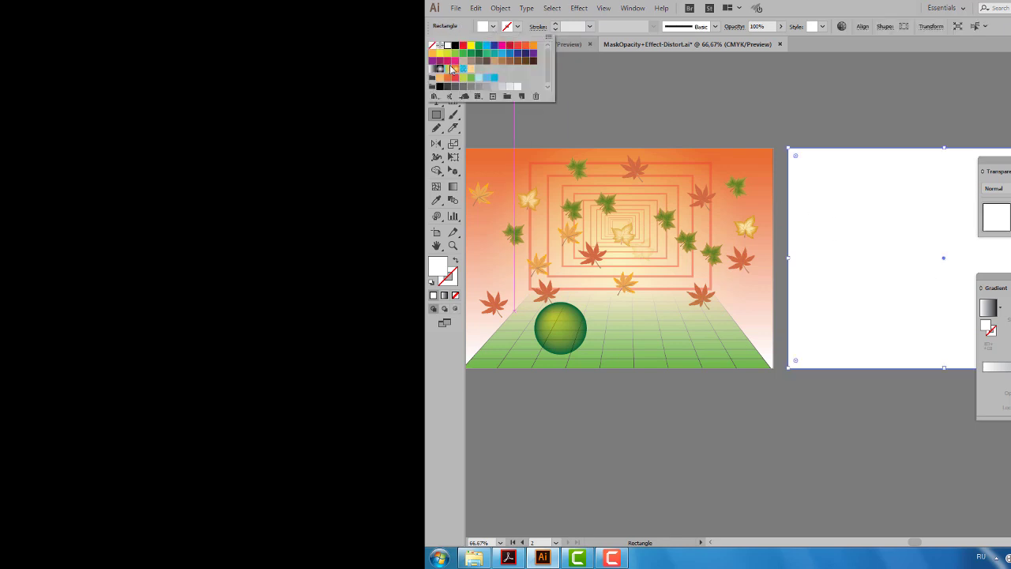
pyautogui.click(449, 70)
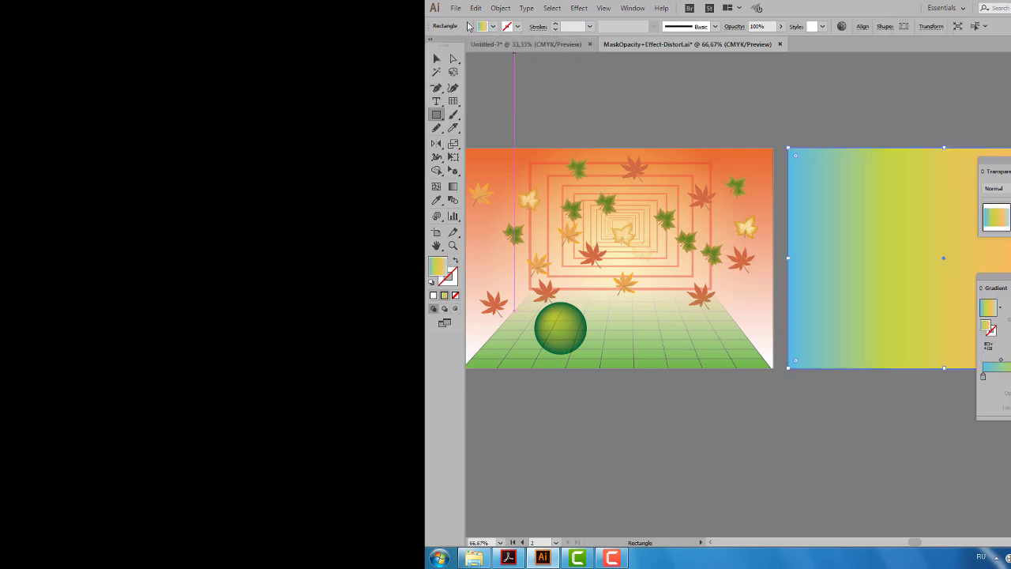
pyautogui.click(436, 60)
pyautogui.click(479, 116)
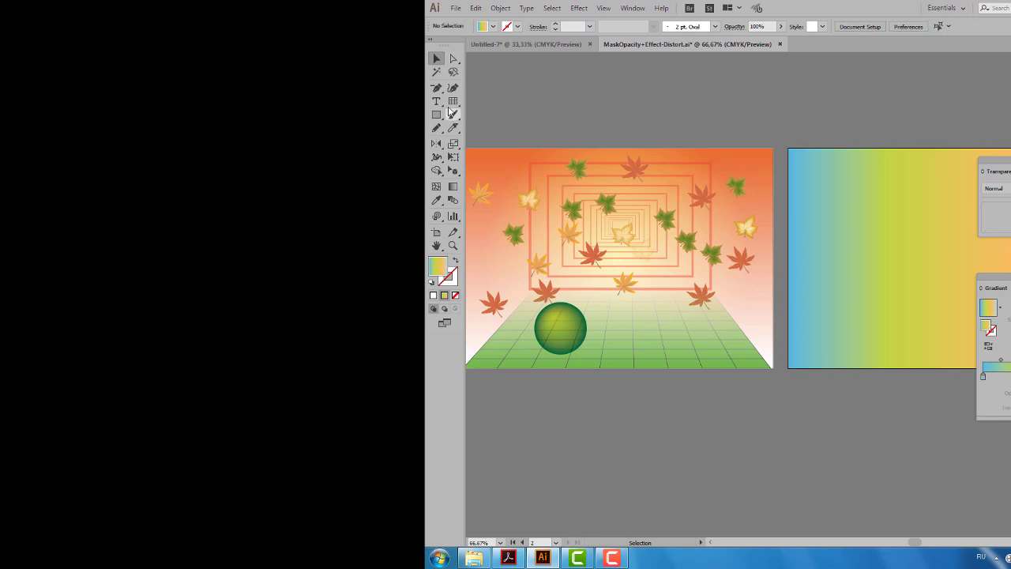
# Step: Draw a rectangular grid across the lower part of the new artboard
pyautogui.click(452, 102)
pyautogui.scroll(-1, 893, 308)
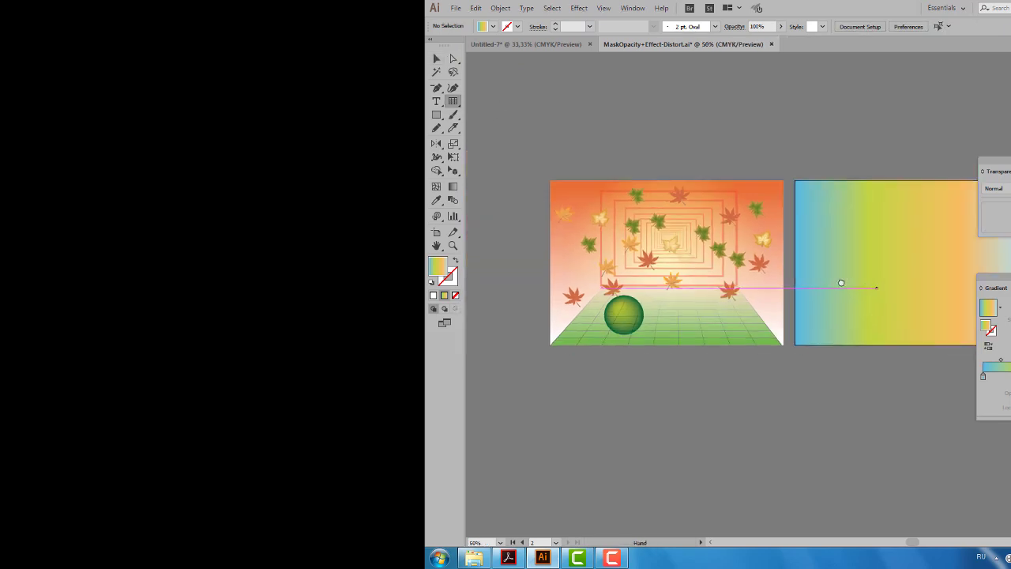
pyautogui.moveTo(842, 282)
pyautogui.mouseDown()
pyautogui.moveTo(783, 275)
pyautogui.moveTo(972, 338)
pyautogui.mouseUp()
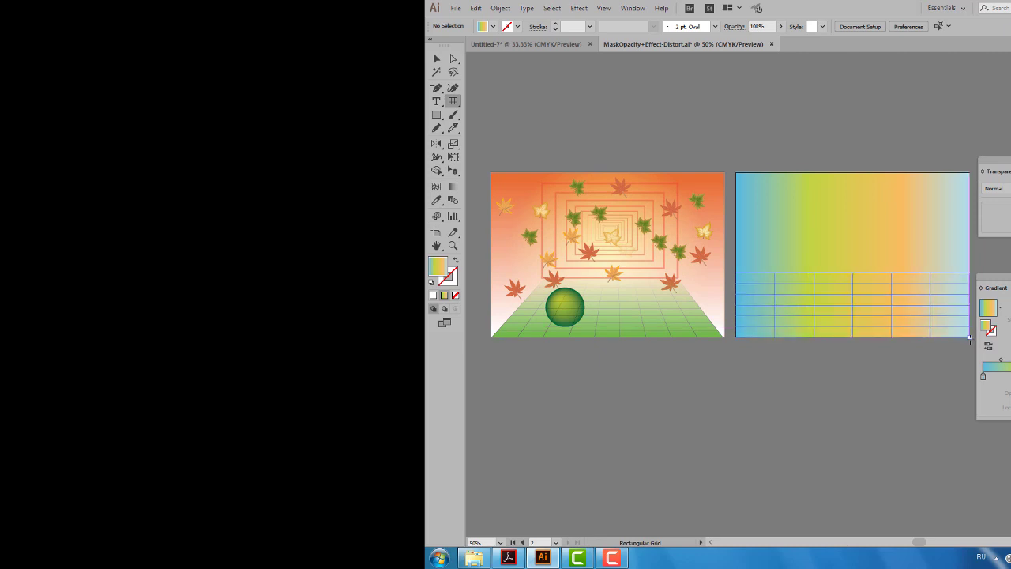
# Step: Give the grid a green fill and a black stroke
pyautogui.click(494, 27)
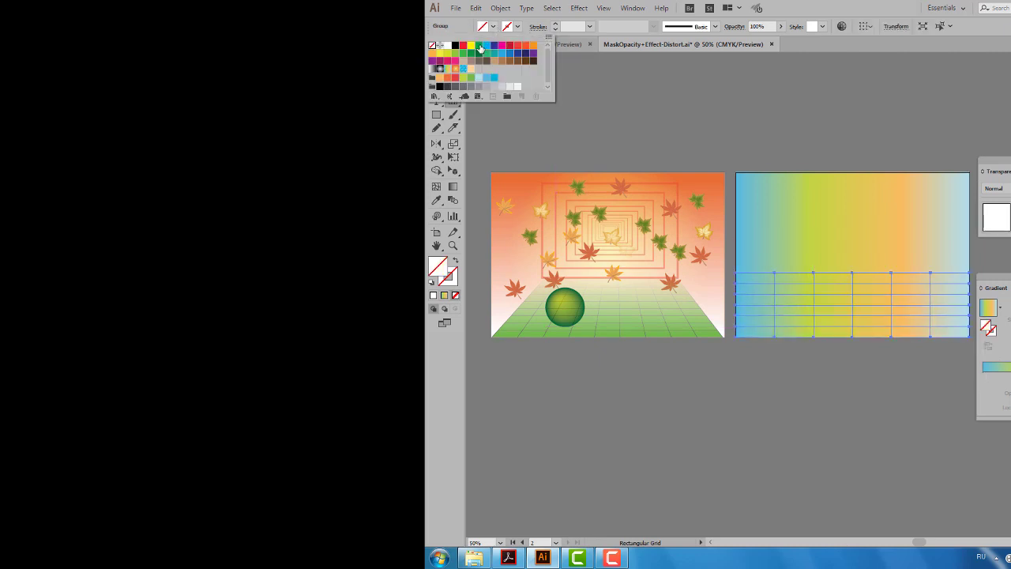
pyautogui.click(480, 49)
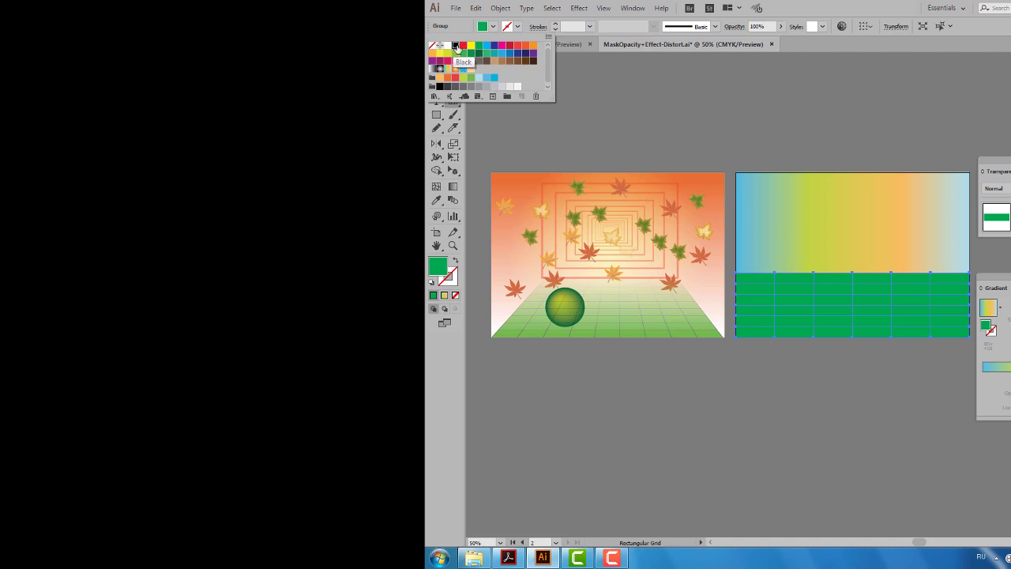
pyautogui.click(457, 49)
# Step: Perspective-distort the grid by pulling its top corners inward into a trapezoid floor
pyautogui.click(454, 157)
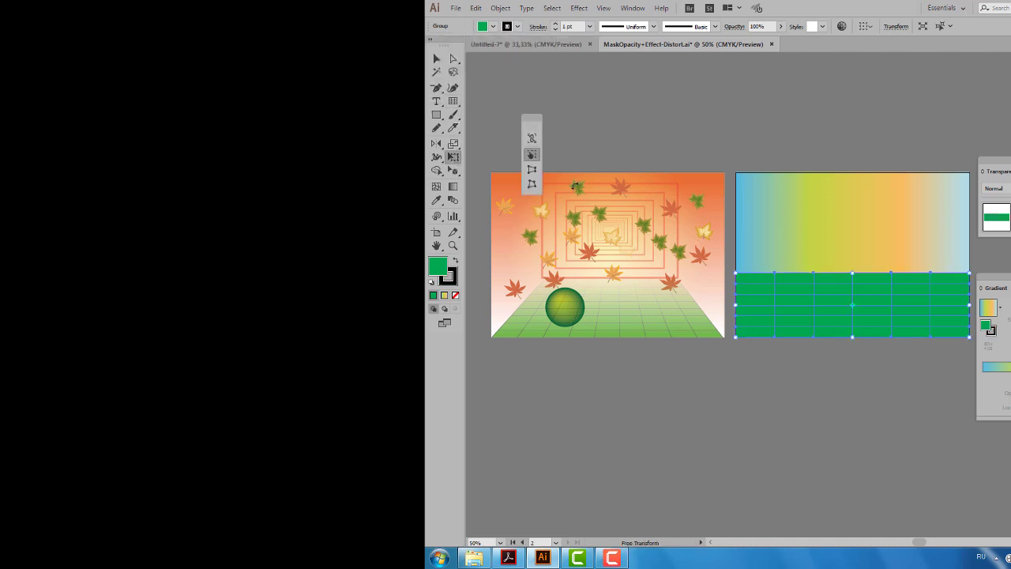
pyautogui.click(530, 170)
pyautogui.moveTo(737, 275); pyautogui.dragTo(810, 275)
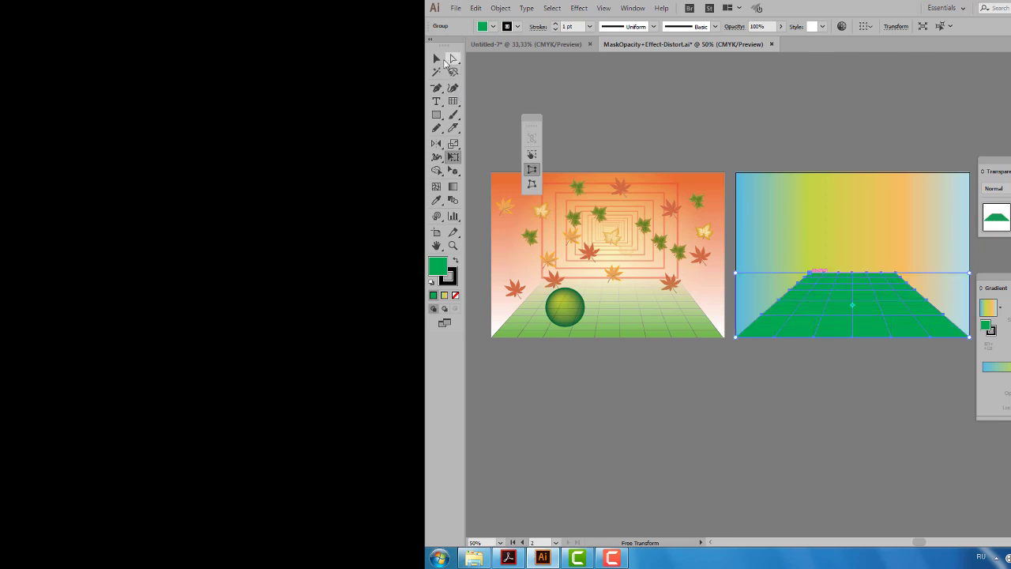
pyautogui.click(437, 59)
pyautogui.click(514, 83)
pyautogui.click(436, 114)
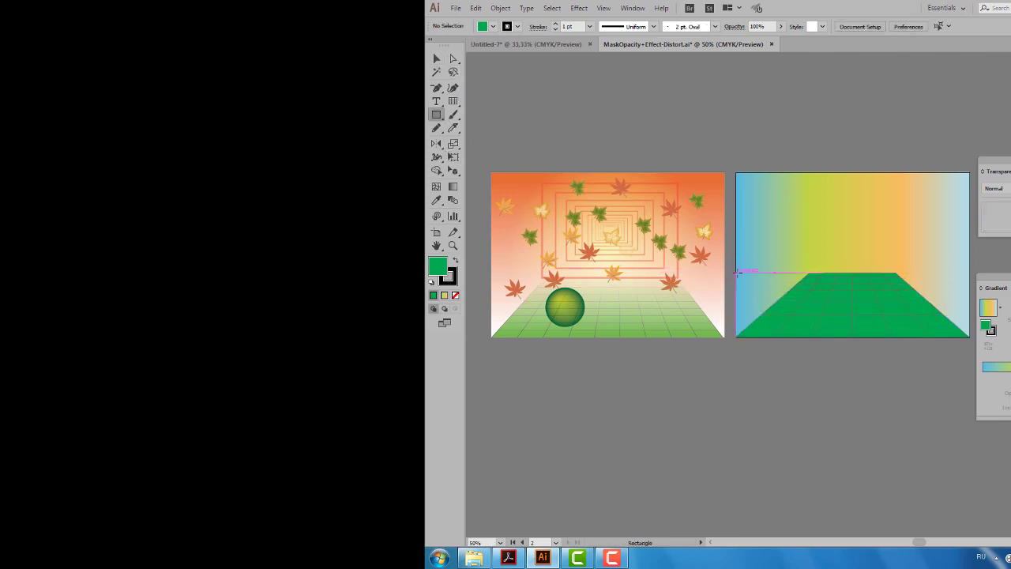
# Step: Cover the grid floor with a rectangle filled with a vertical white-to-black gradient, dark at top
pyautogui.moveTo(738, 272); pyautogui.dragTo(970, 337)
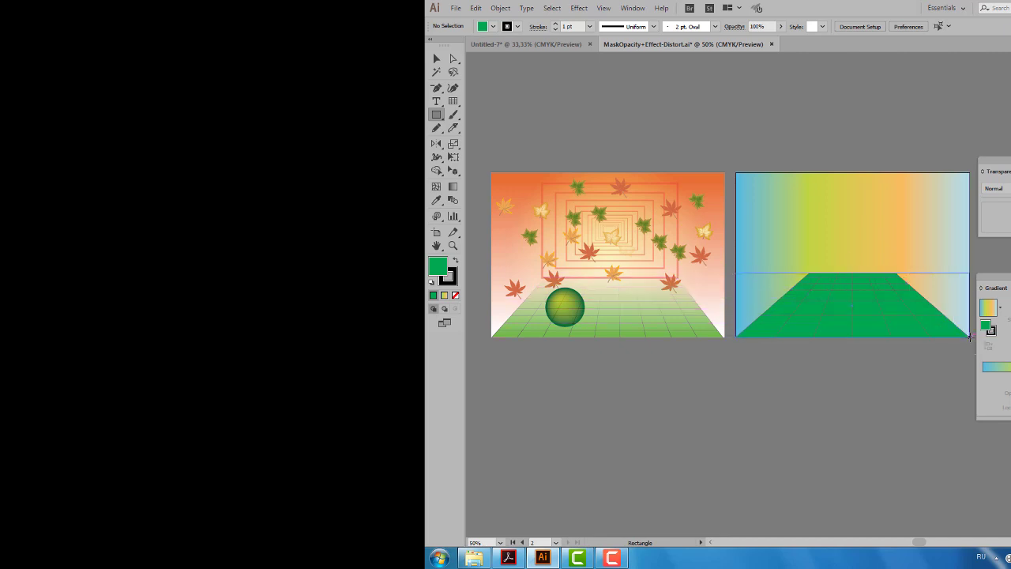
pyautogui.click(493, 26)
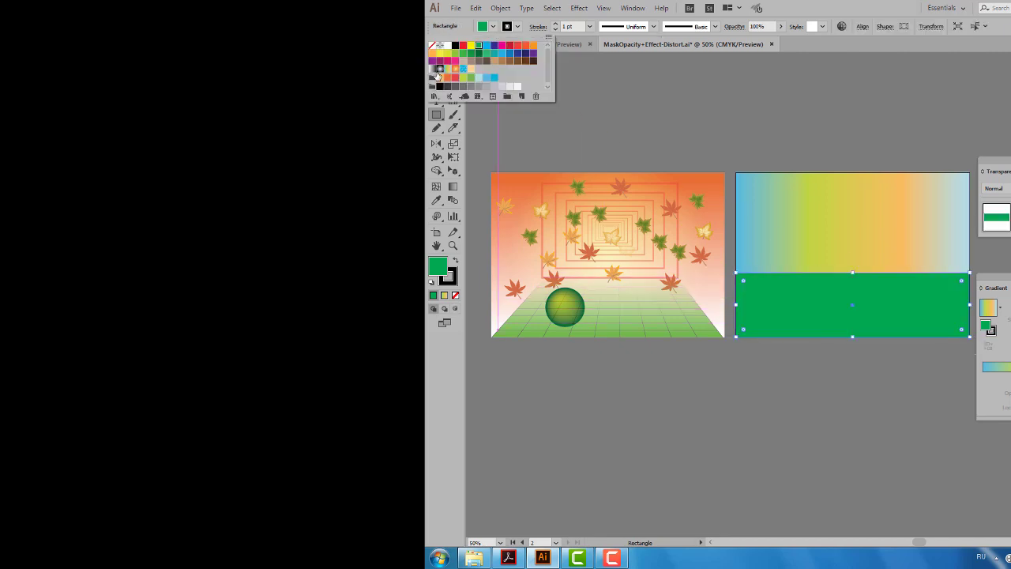
pyautogui.click(432, 69)
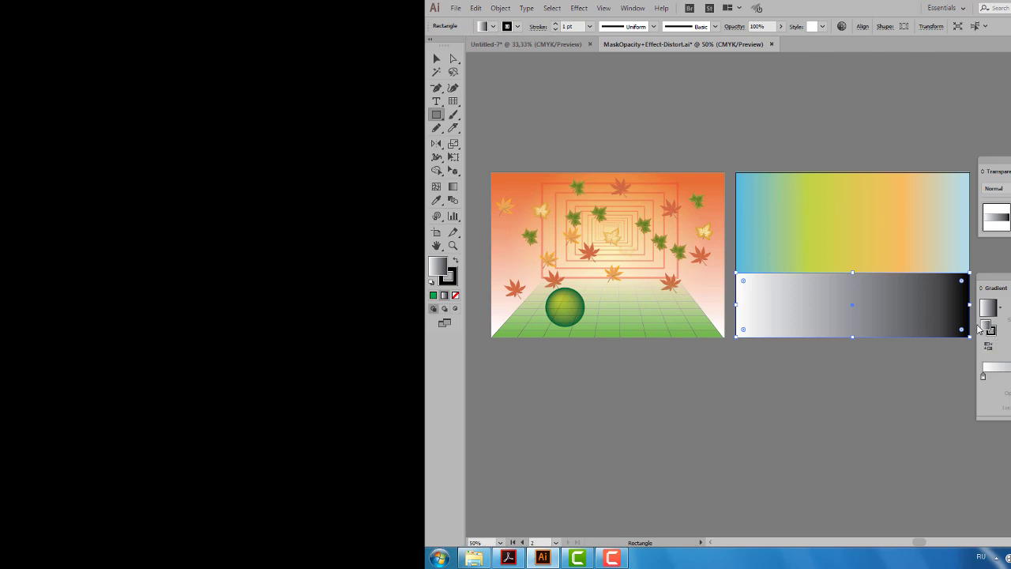
pyautogui.click(973, 325)
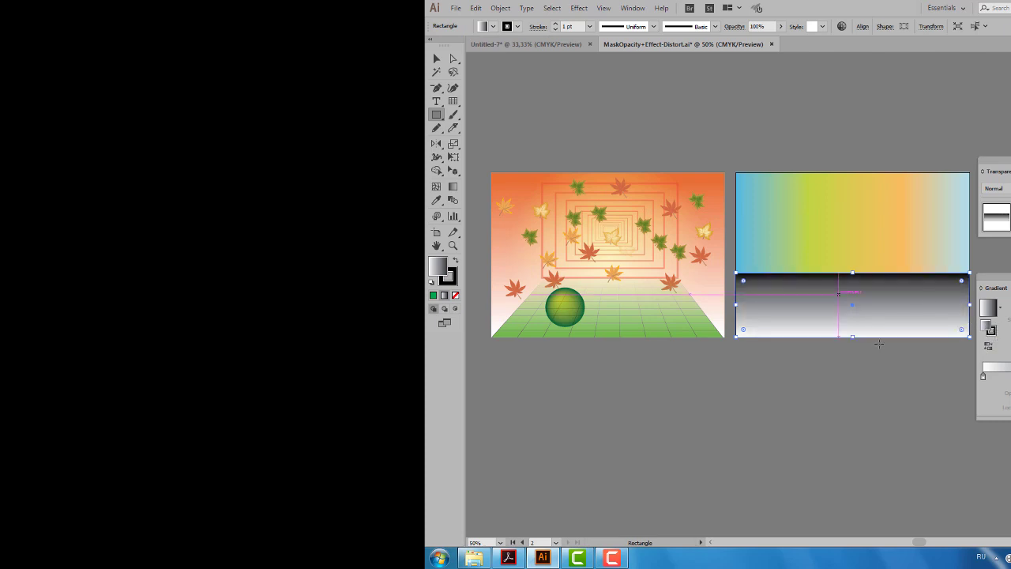
# Step: Select the grid and gradient rectangle together and apply Make Mask as an opacity mask
pyautogui.click(439, 60)
pyautogui.click(893, 392)
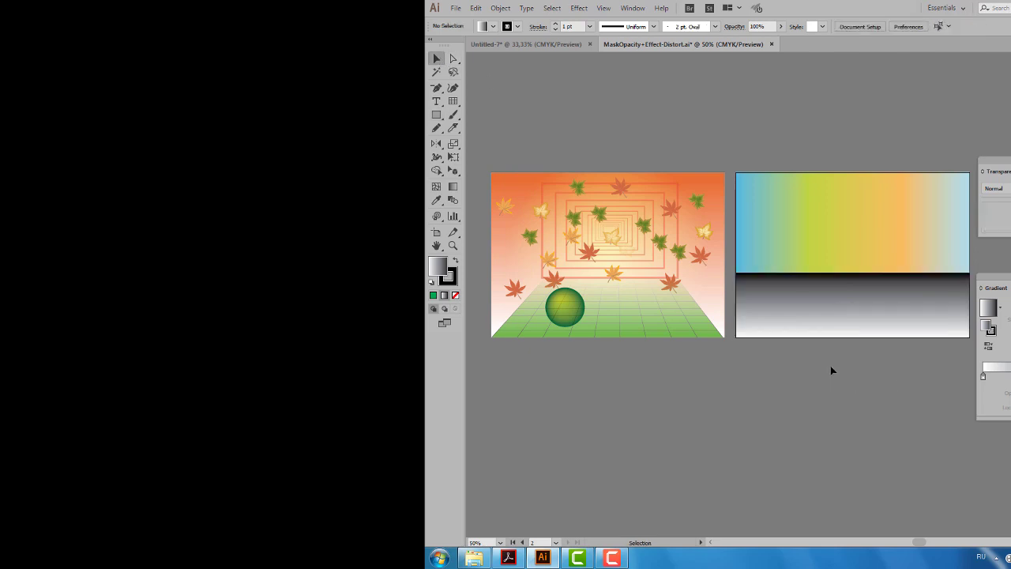
pyautogui.moveTo(857, 356); pyautogui.dragTo(872, 266)
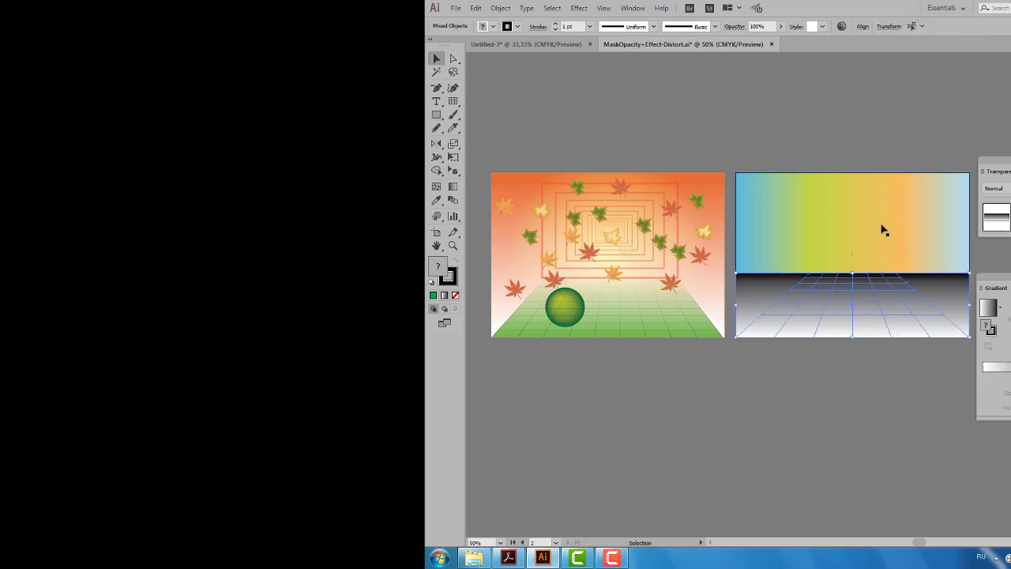
pyautogui.keyDown('shift'); pyautogui.click(852, 274); pyautogui.keyUp('shift')
pyautogui.click(996, 217)
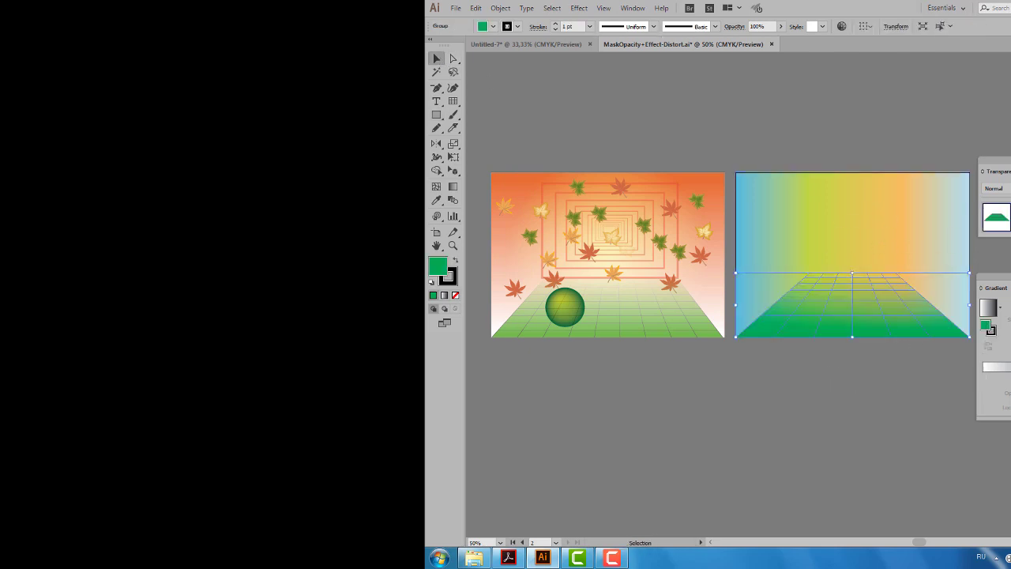
pyautogui.click(896, 392)
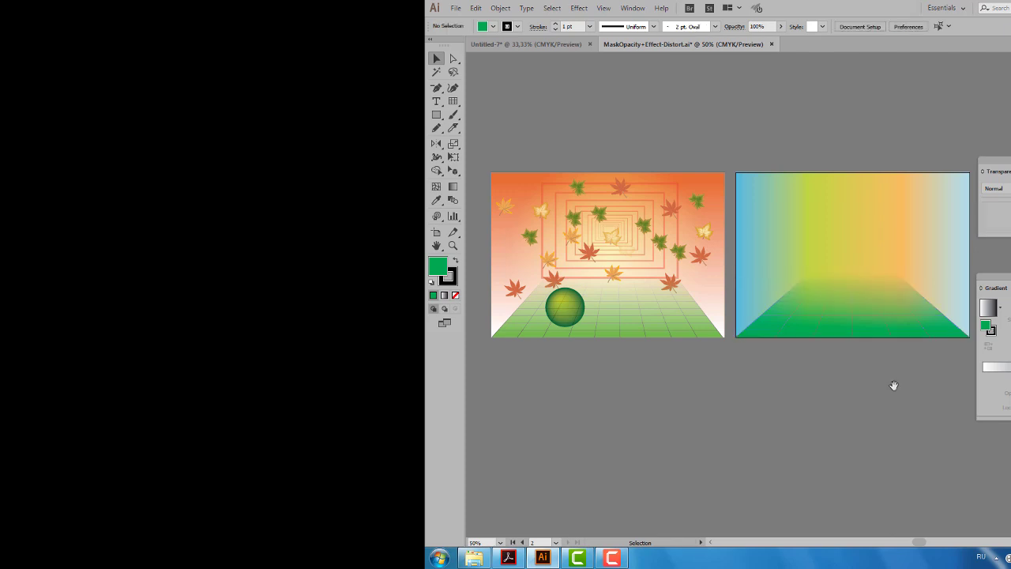
pyautogui.moveTo(894, 386); pyautogui.dragTo(878, 380)
# Step: Draw a large rectangle in the sky with no fill and an 11 pt green stroke
pyautogui.click(435, 115)
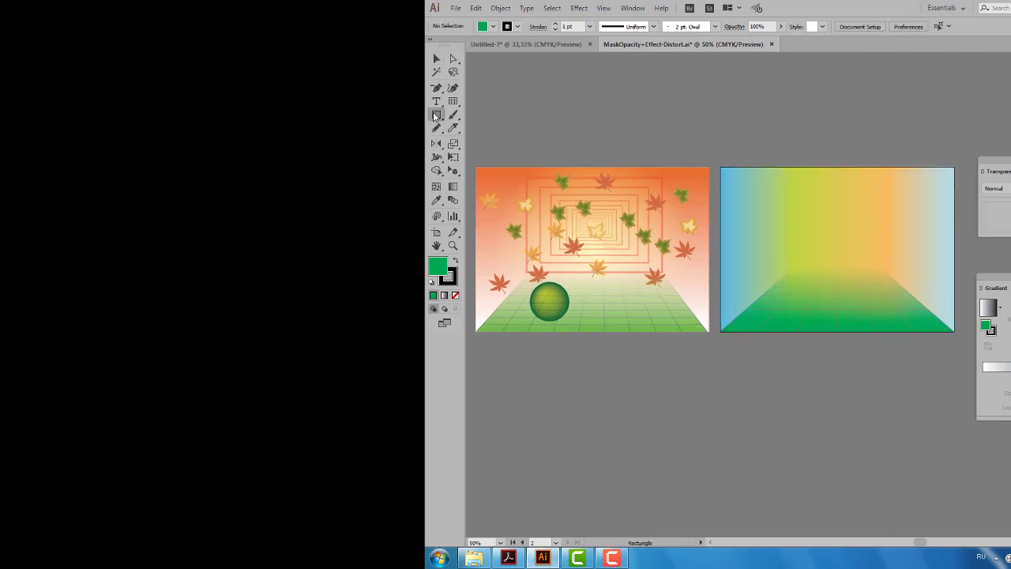
pyautogui.click(466, 116)
pyautogui.moveTo(741, 184); pyautogui.dragTo(928, 283)
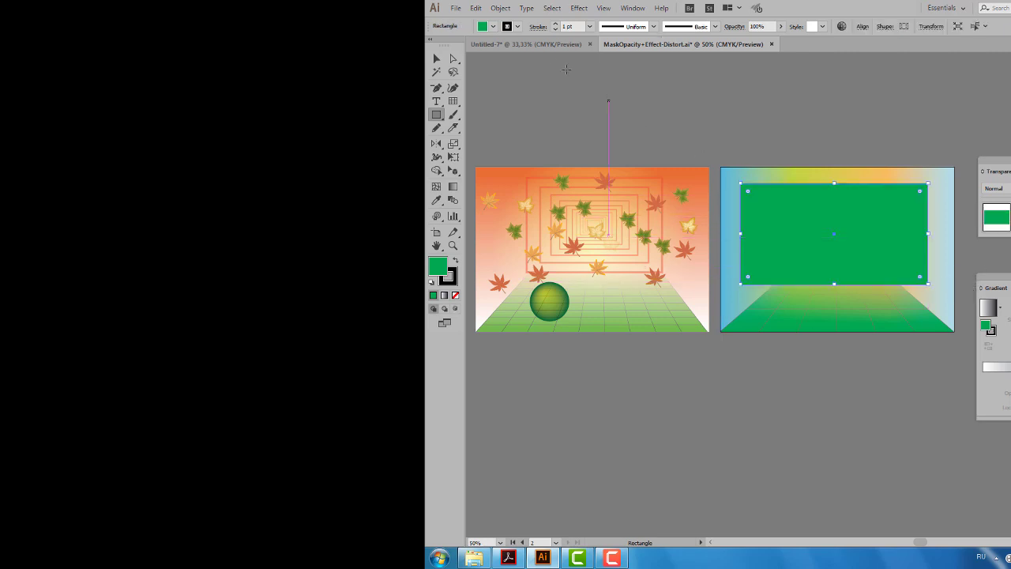
pyautogui.hotkey('shift', 'x')
pyautogui.click(516, 27)
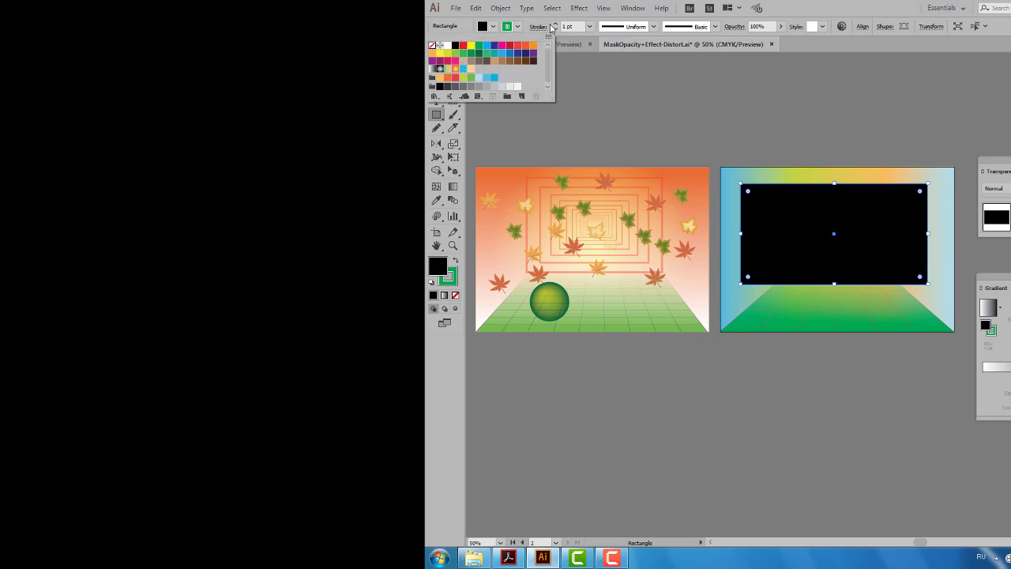
pyautogui.click(432, 45)
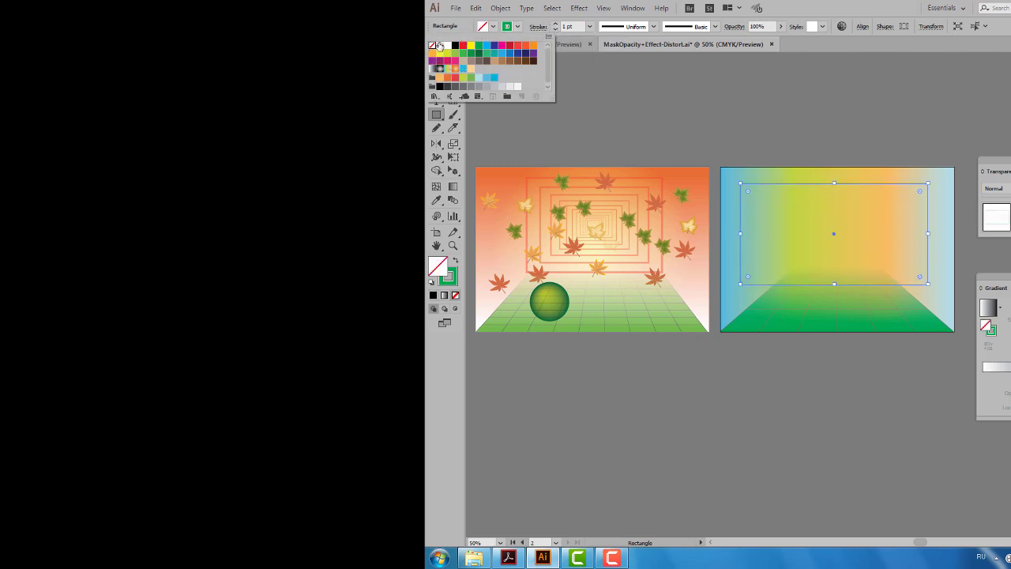
pyautogui.click(556, 24)
pyautogui.click(557, 25)
pyautogui.click(556, 25)
pyautogui.click(556, 24)
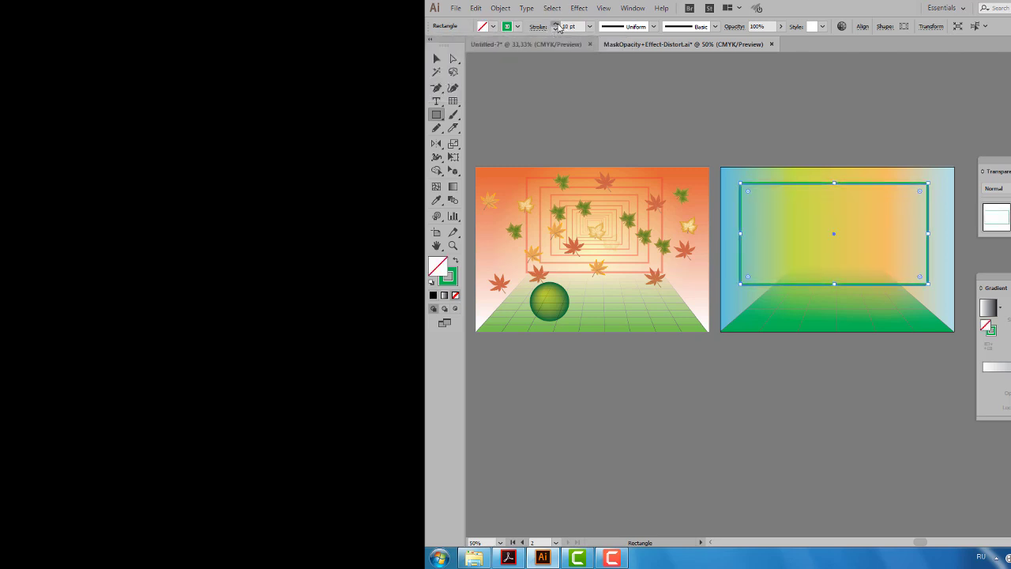
pyautogui.click(556, 24)
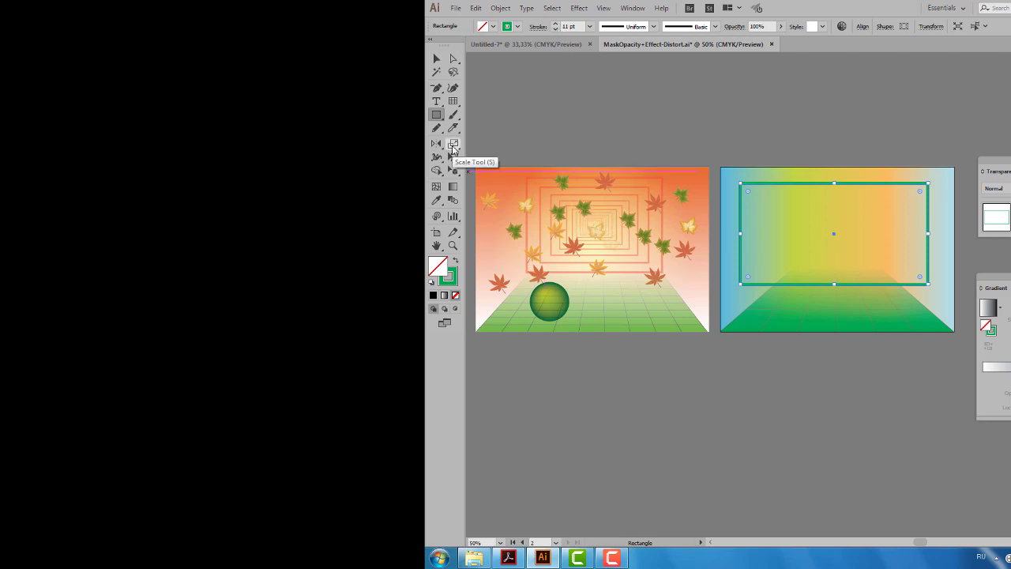
# Step: Make nested copies scaled 80% with strokes scaled, repeated twice with Ctrl+D
pyautogui.doubleClick(453, 146)
pyautogui.write('80')
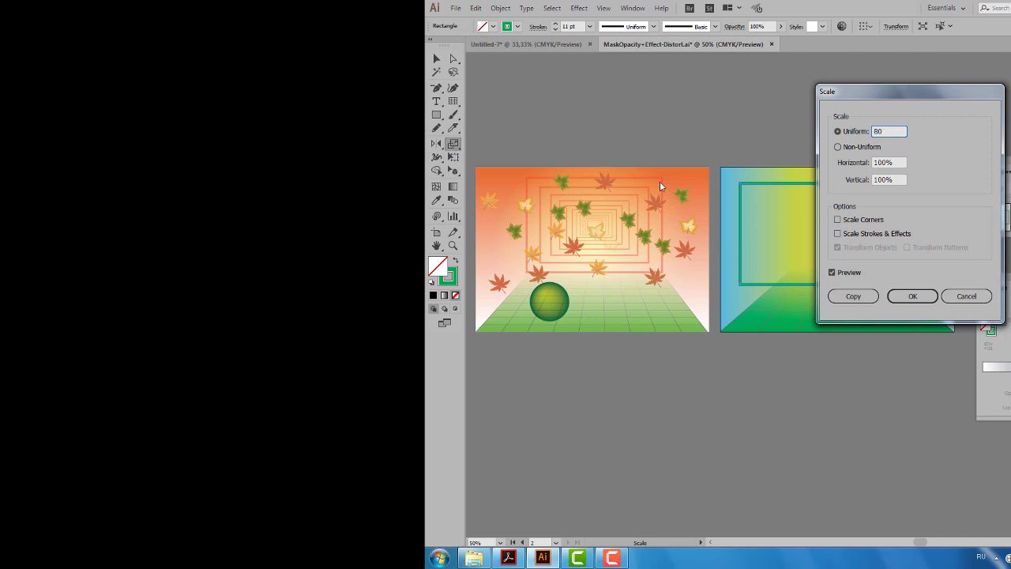
pyautogui.click(848, 235)
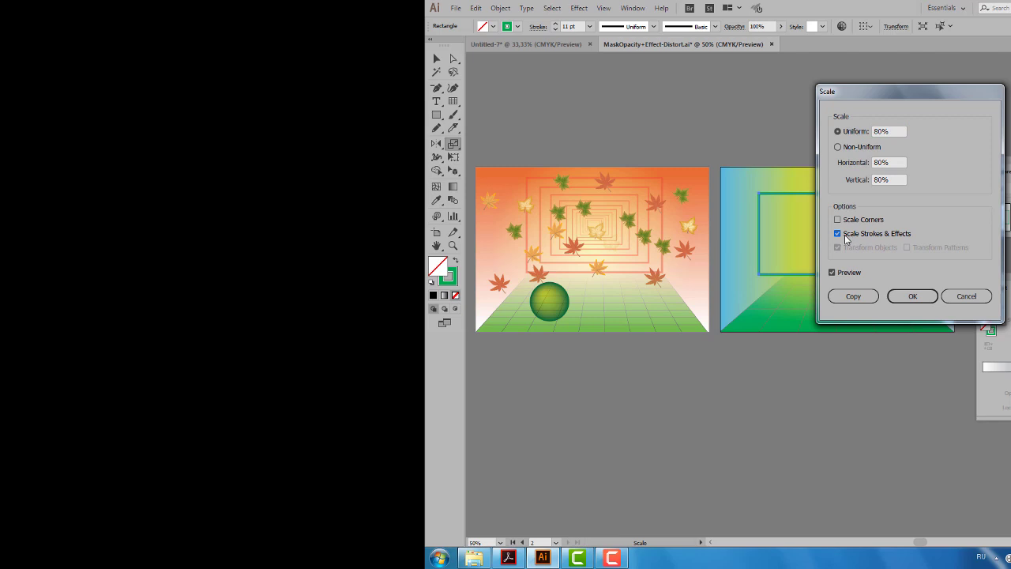
pyautogui.click(855, 296)
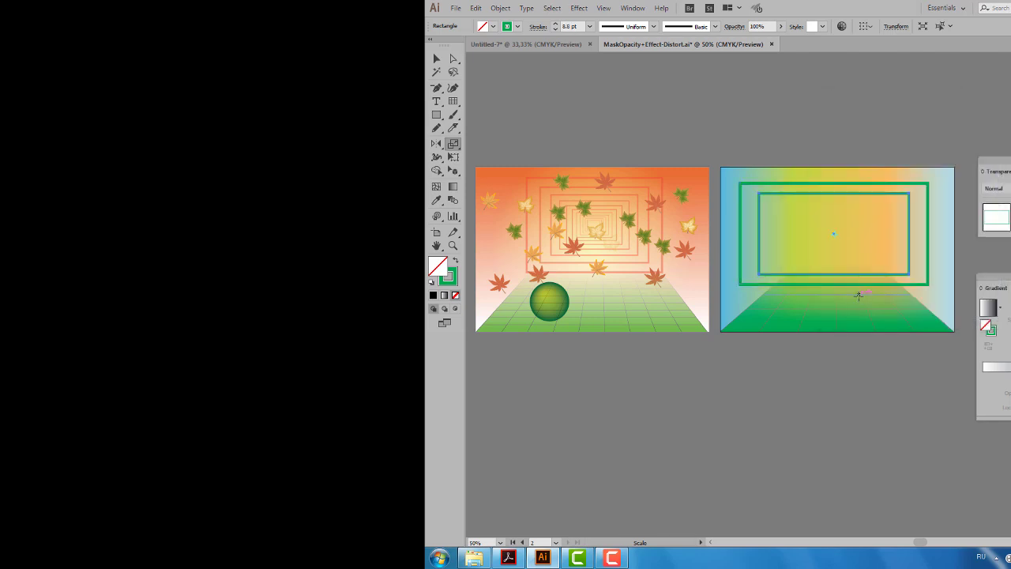
pyautogui.hotkey('ctrl', 'd')
pyautogui.hotkey('ctrl', 'd')
pyautogui.hotkey('ctrl', 'd')
pyautogui.hotkey('ctrl', 'd')
pyautogui.hotkey('ctrl', 'd')
pyautogui.hotkey('ctrl', 'd')
pyautogui.hotkey('ctrl', 'd')
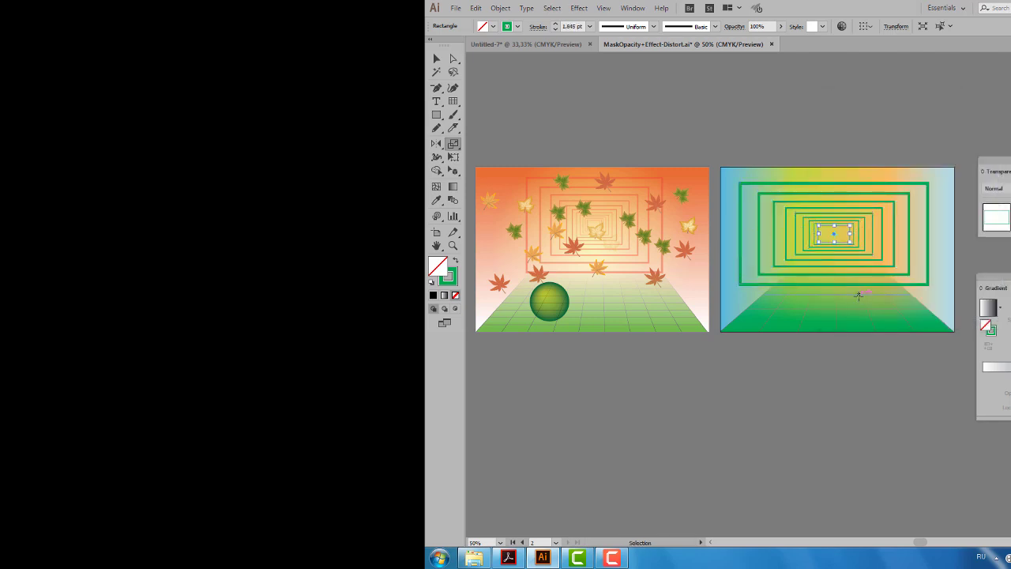
pyautogui.hotkey('ctrl', 'd')
pyautogui.hotkey('ctrl', 'd')
pyautogui.hotkey('ctrl', 'd')
pyautogui.click(437, 59)
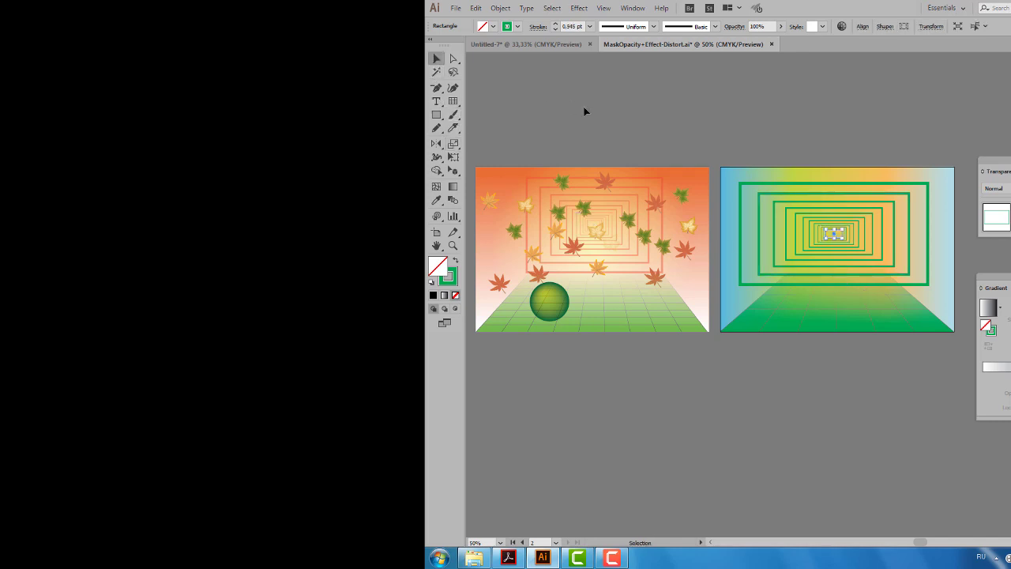
pyautogui.click(545, 293)
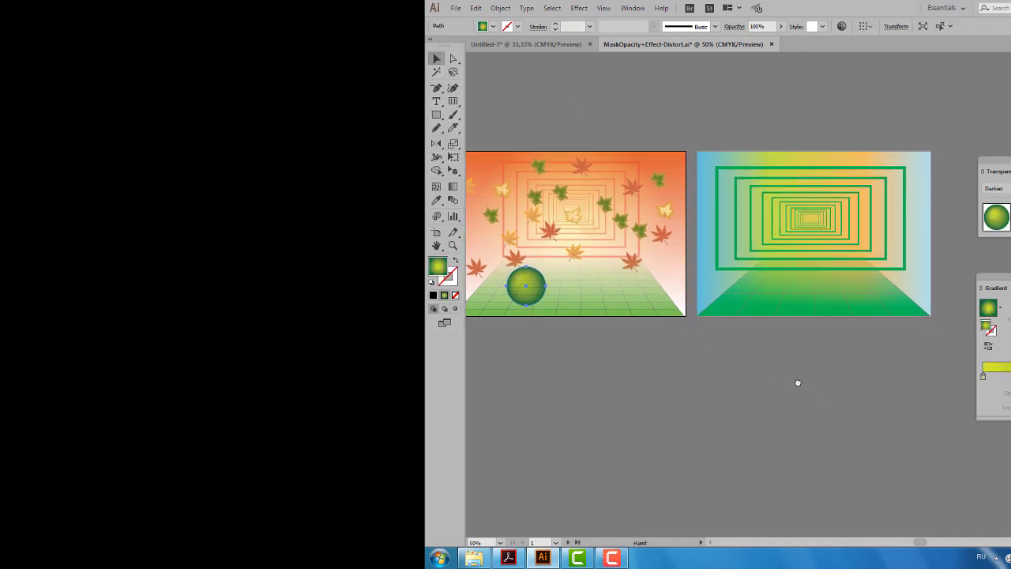
# Step: Open the Symbols panel and drag a maple leaf symbol onto the second artboard
pyautogui.moveTo(822, 395); pyautogui.dragTo(792, 381)
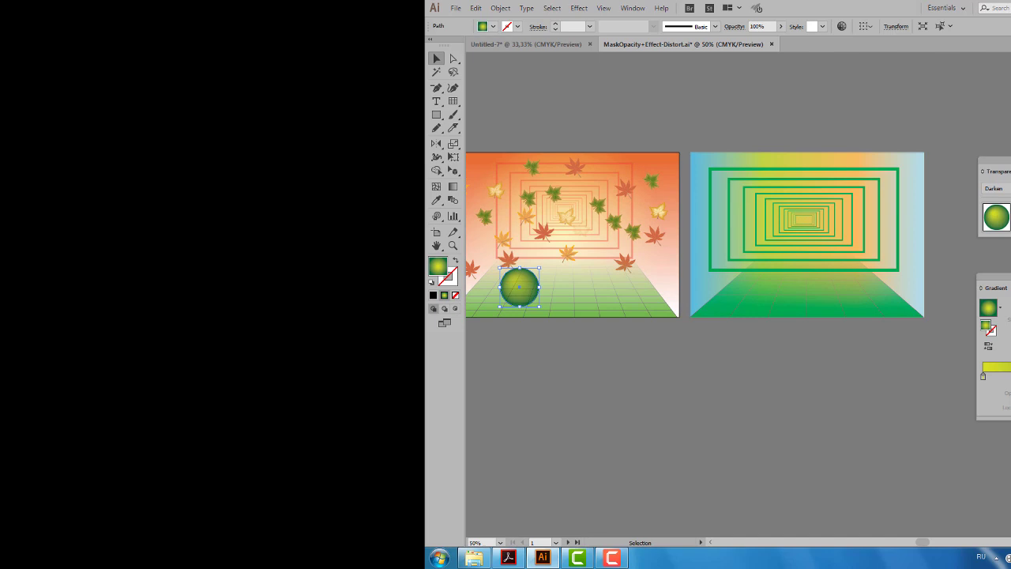
pyautogui.click(632, 8)
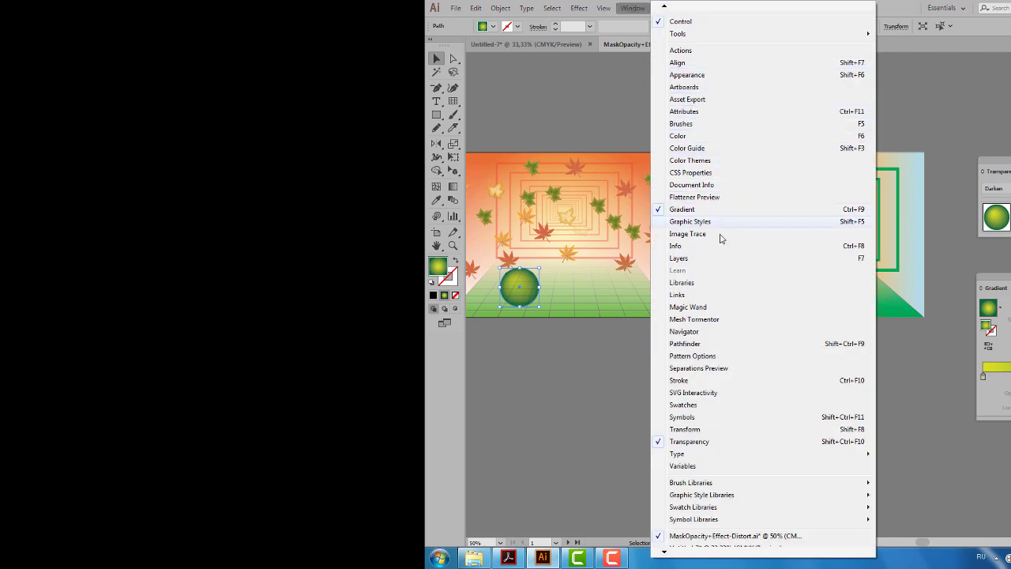
pyautogui.click(725, 416)
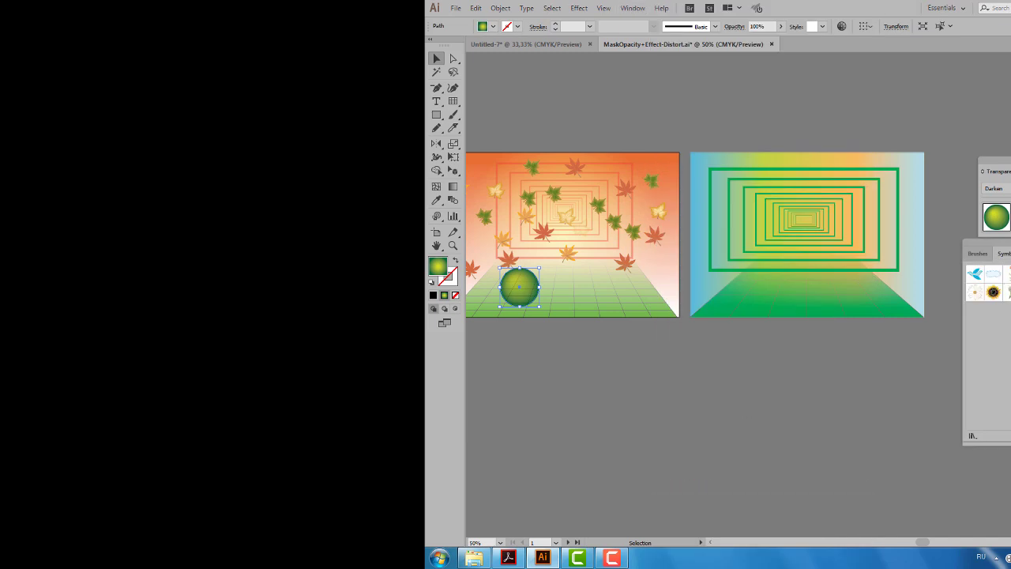
pyautogui.moveTo(1008, 274)
pyautogui.mouseDown()
pyautogui.moveTo(877, 249)
pyautogui.moveTo(826, 271)
pyautogui.mouseUp()
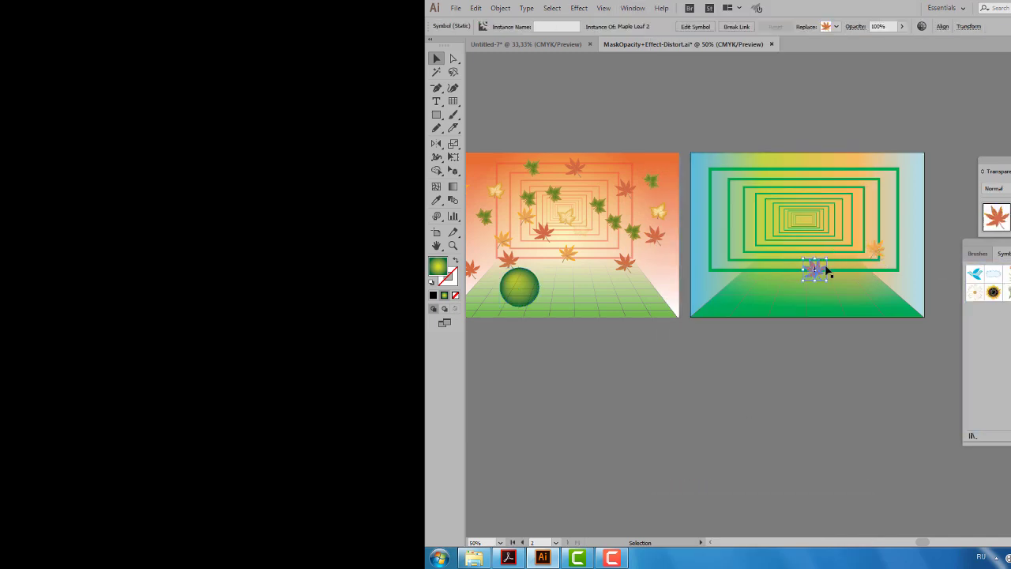
pyautogui.click(821, 334)
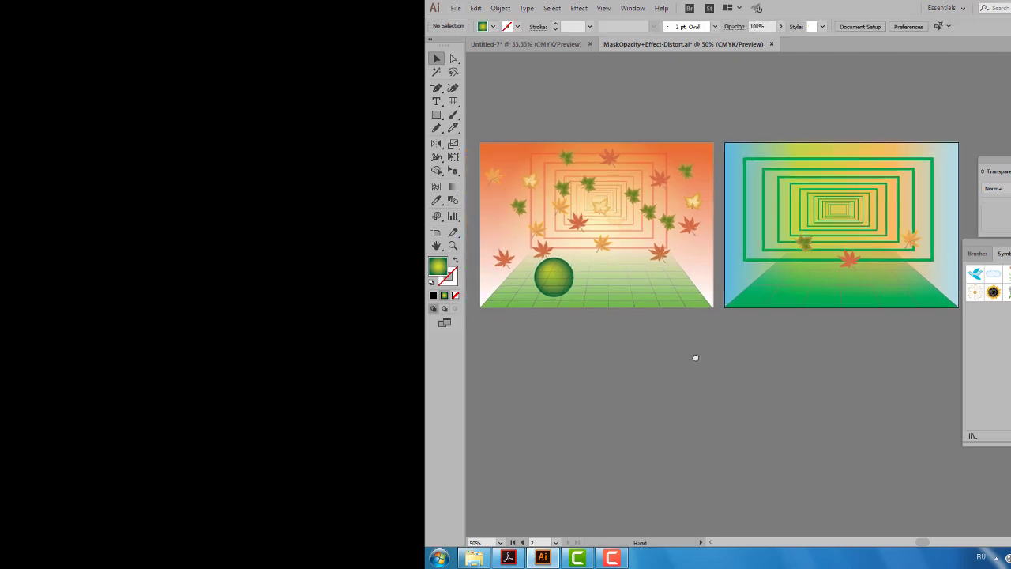